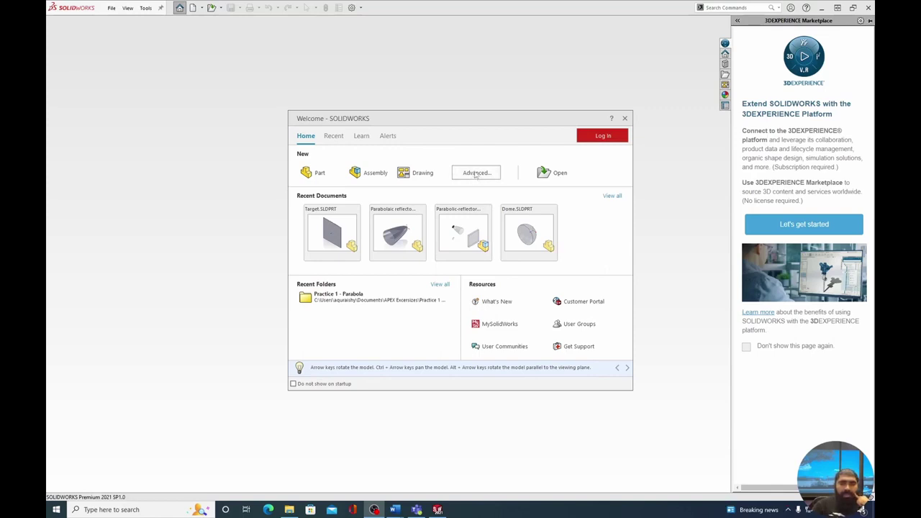
# Step: Create a new part, Part1, from the APEX Part_mm_ISO template
pyautogui.click(475, 174)
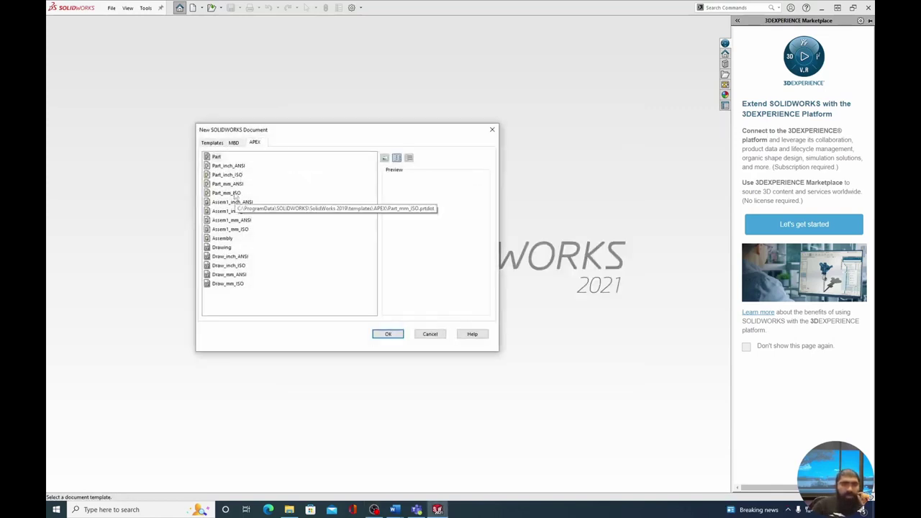
pyautogui.click(232, 193)
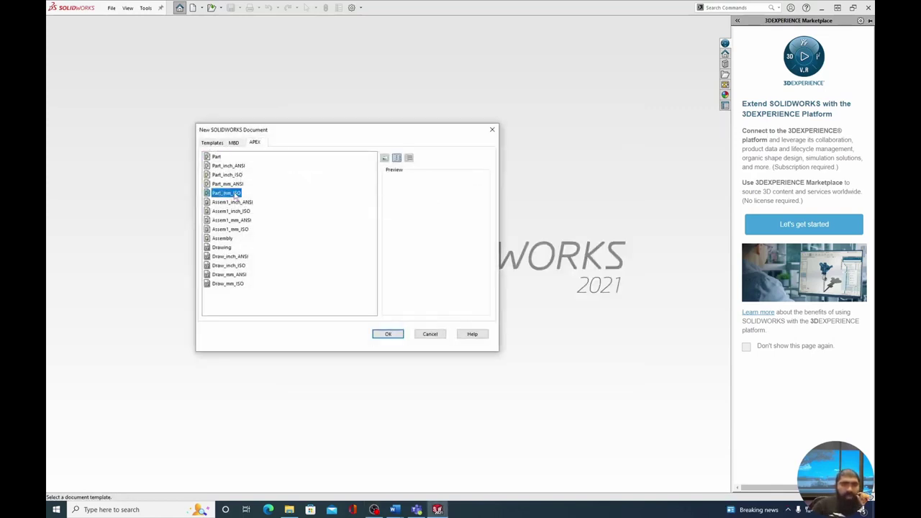
pyautogui.click(388, 335)
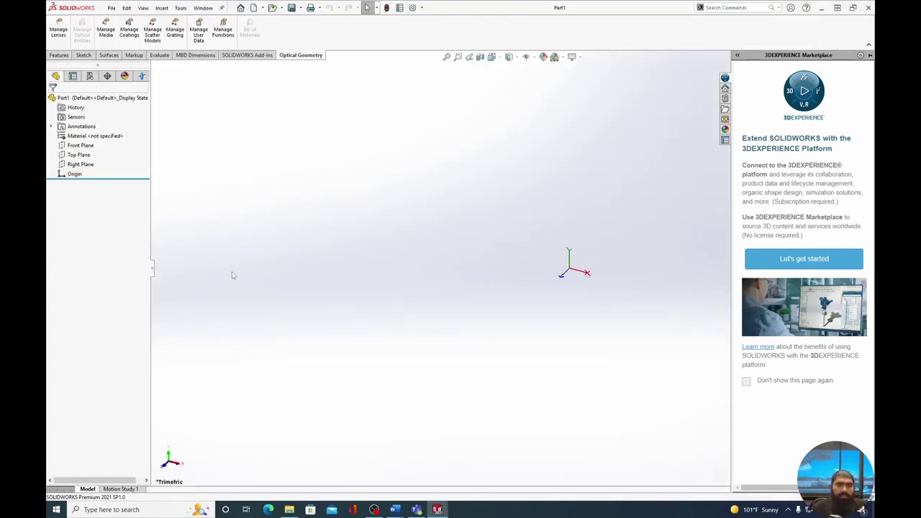
# Step: Start Sketch1 on the Right Plane and turn the view normal to it
pyautogui.click(83, 56)
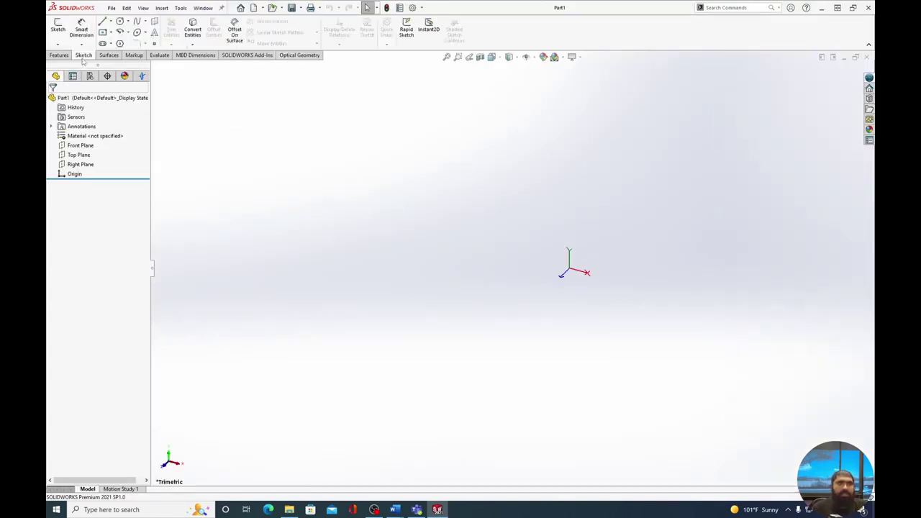
pyautogui.click(58, 29)
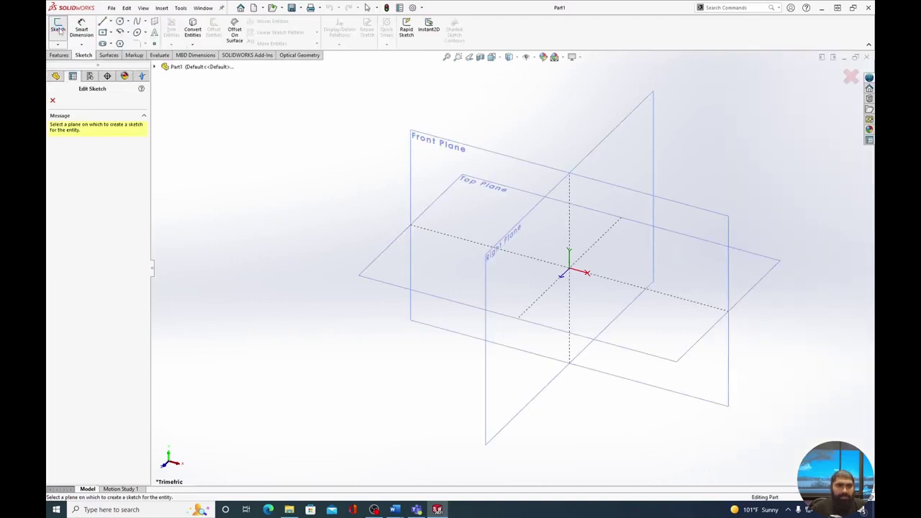
pyautogui.click(505, 246)
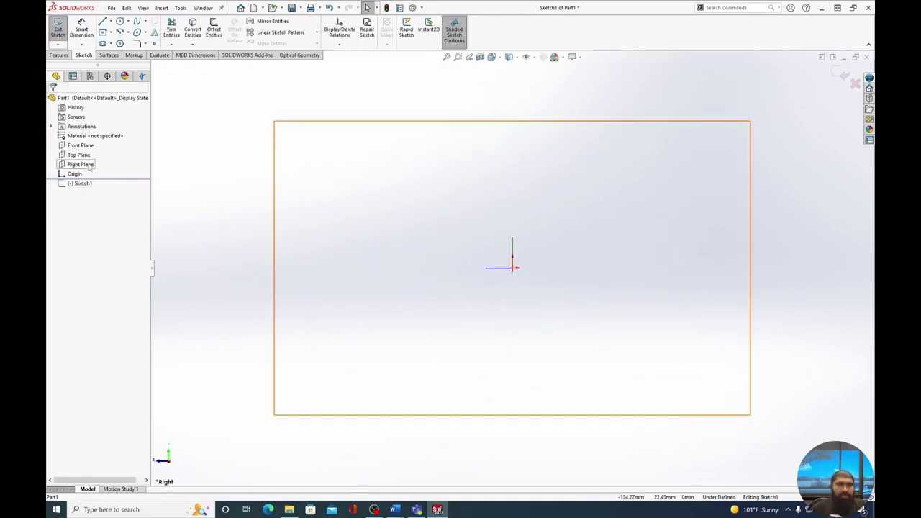
pyautogui.rightClick(89, 167)
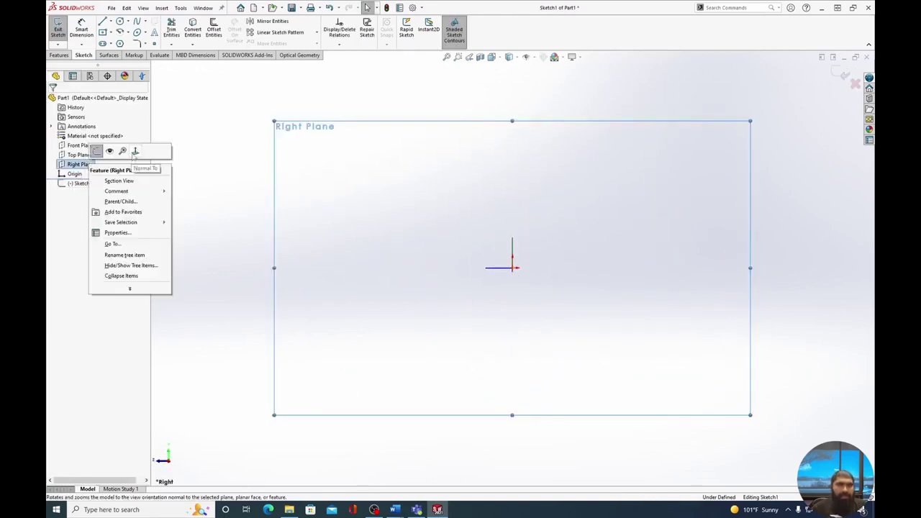
pyautogui.click(134, 151)
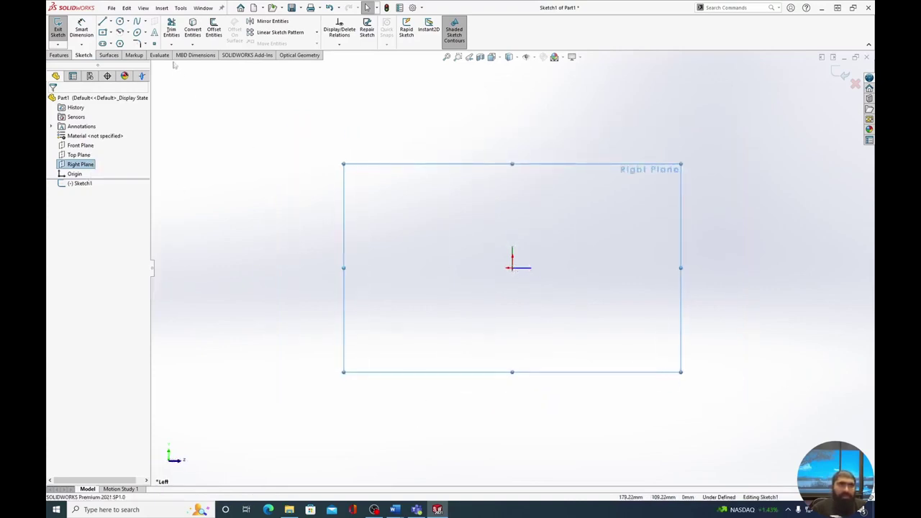
# Step: Sketch a parabola with its focus at the origin, vertex to the left, arc sweeping up-right
pyautogui.scroll(-4, 521, 255)
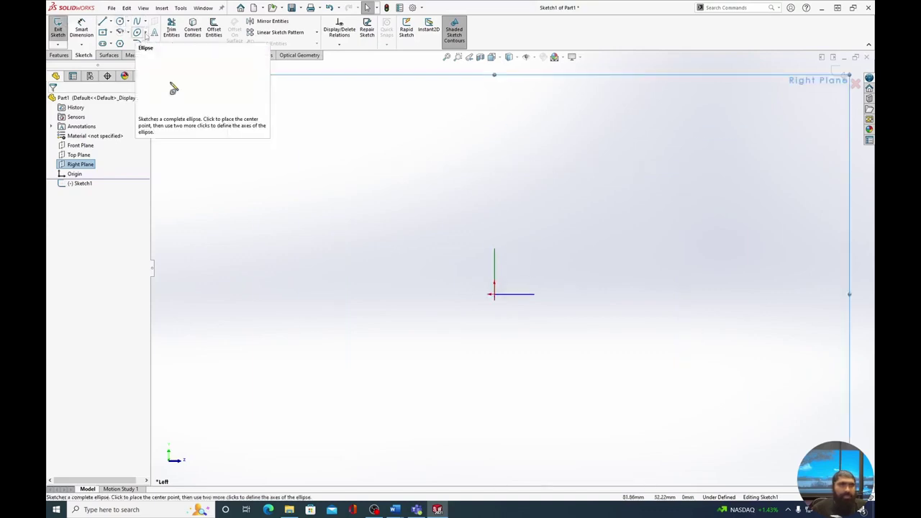
pyautogui.click(146, 33)
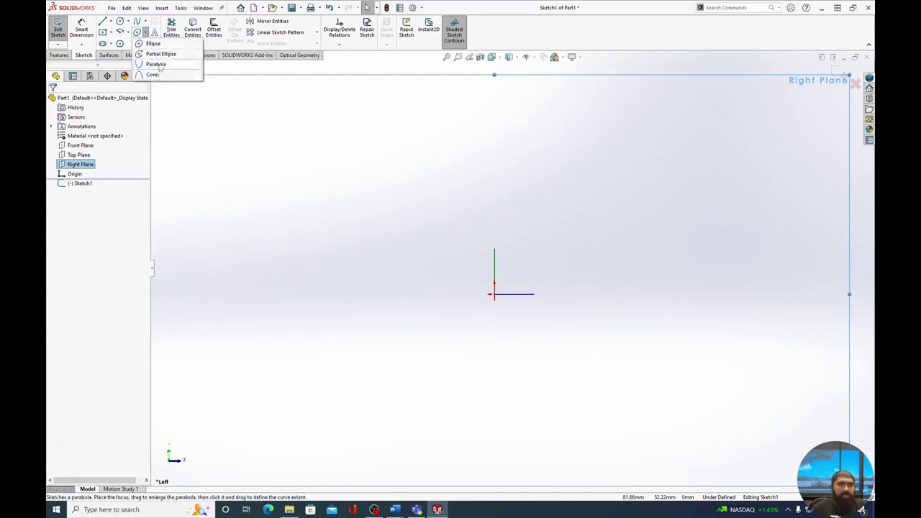
pyautogui.click(158, 65)
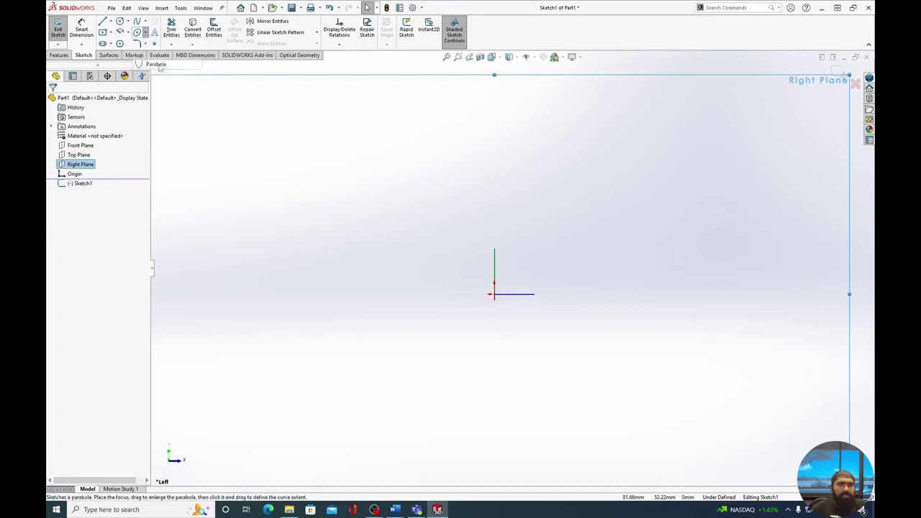
pyautogui.click(495, 295)
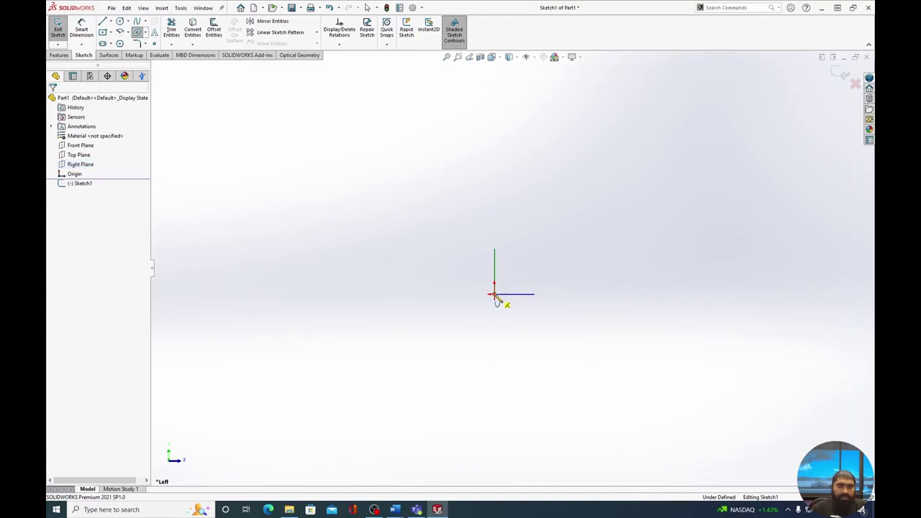
pyautogui.click(495, 295)
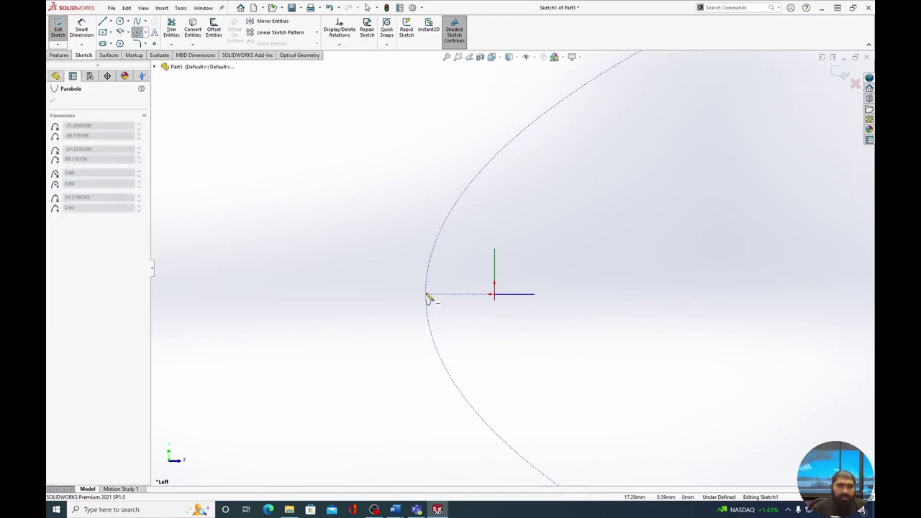
pyautogui.click(427, 296)
pyautogui.click(437, 241)
pyautogui.click(836, 254)
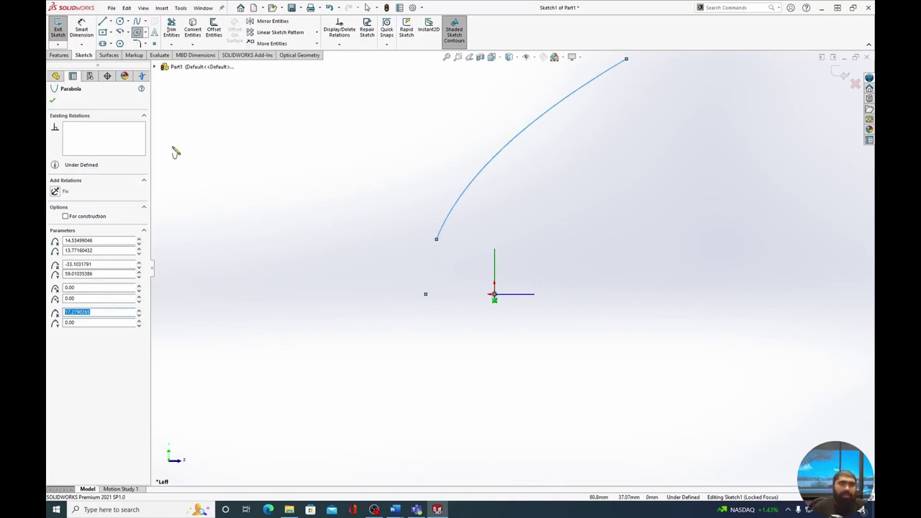
# Step: Add a Horizontal relation between the origin and the parabola's vertex point
pyautogui.click(339, 44)
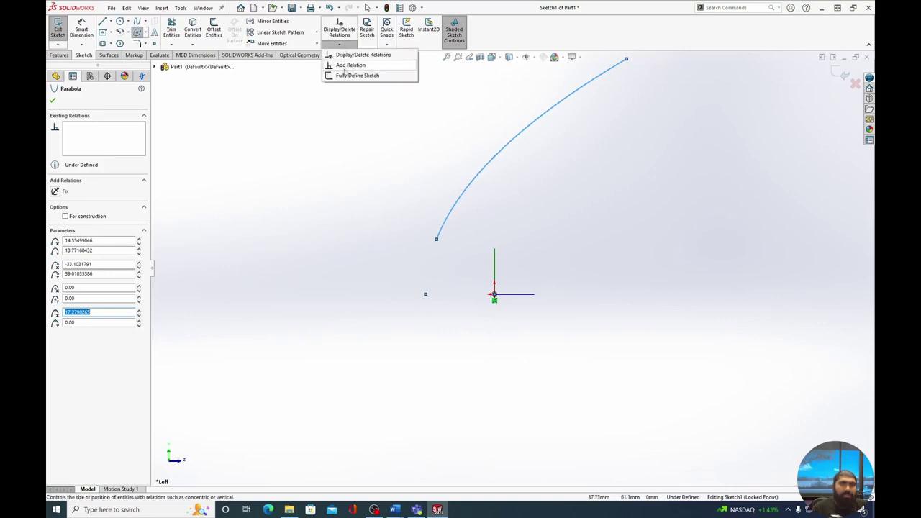
pyautogui.click(345, 63)
pyautogui.click(70, 127)
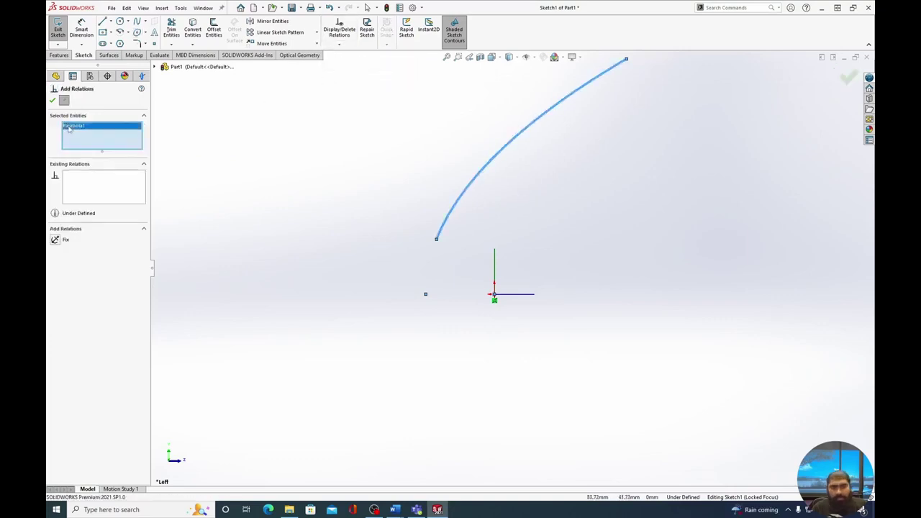
pyautogui.press('Delete')
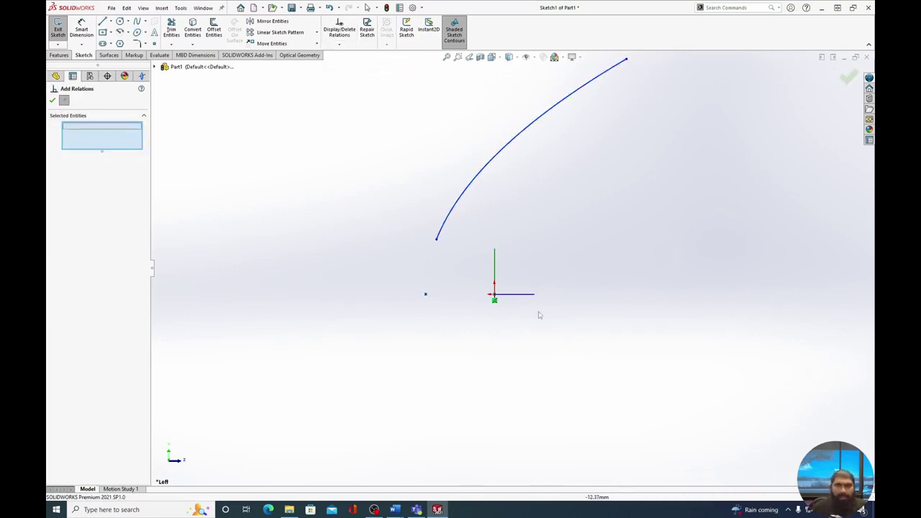
pyautogui.click(496, 298)
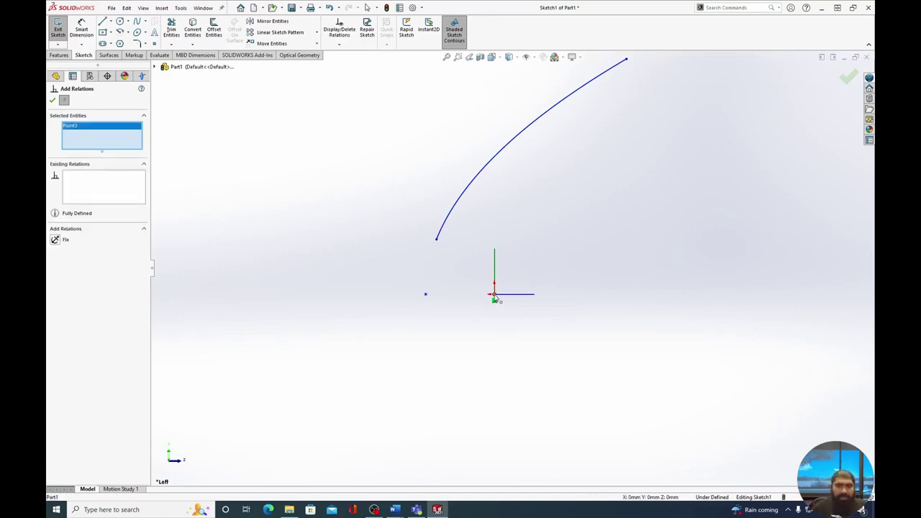
pyautogui.click(426, 295)
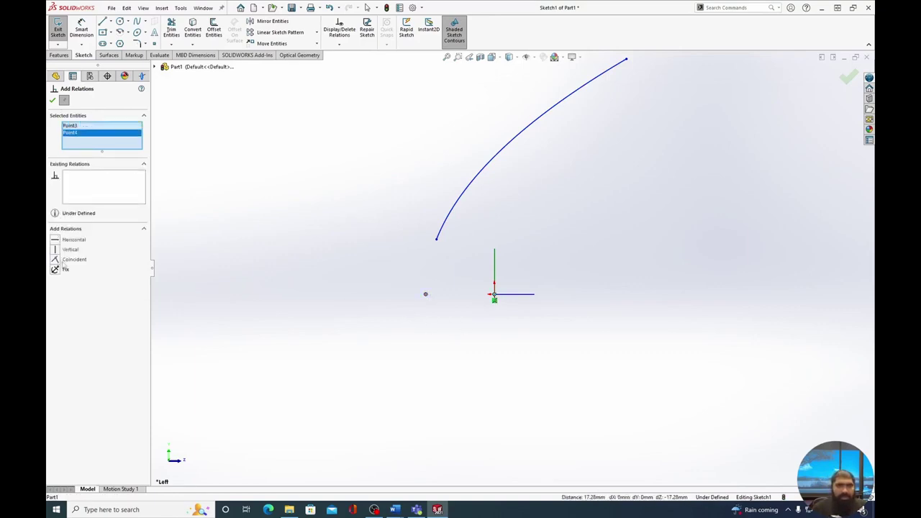
pyautogui.click(58, 240)
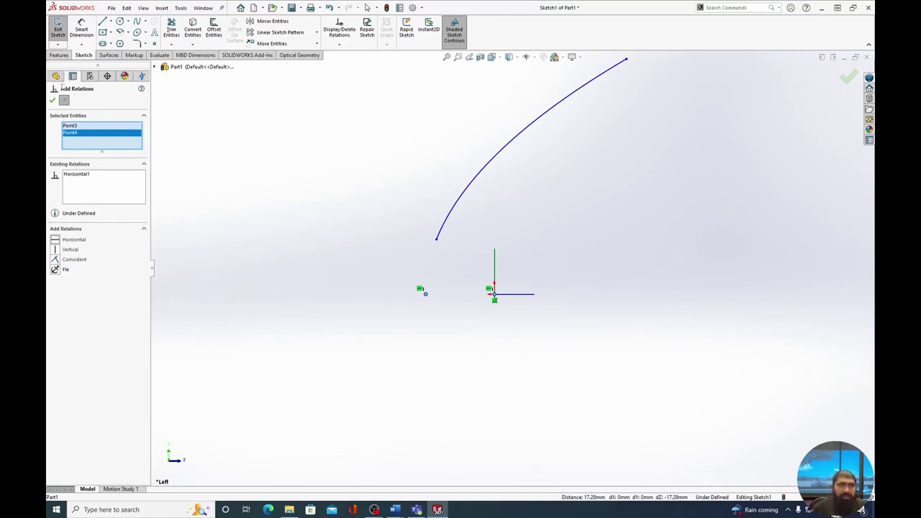
pyautogui.click(53, 100)
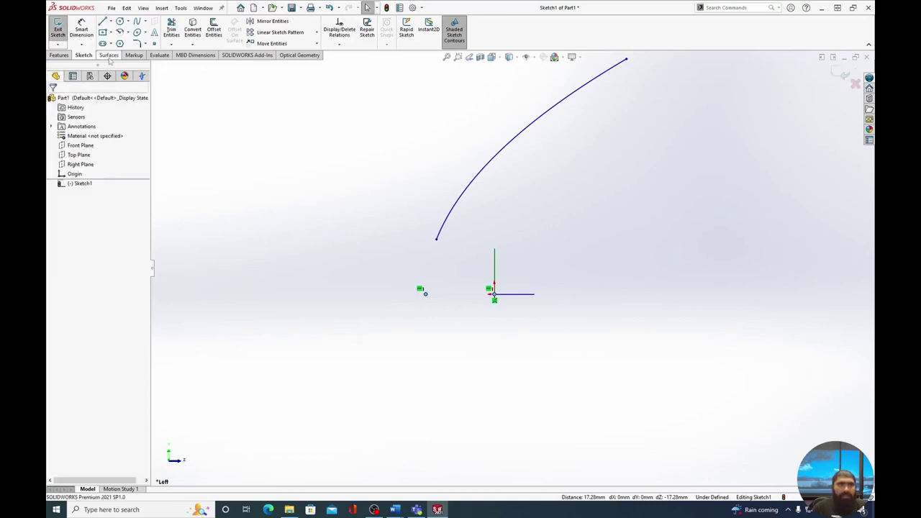
# Step: Dimension the parabola's vertex 2 mm horizontally from the origin
pyautogui.click(82, 30)
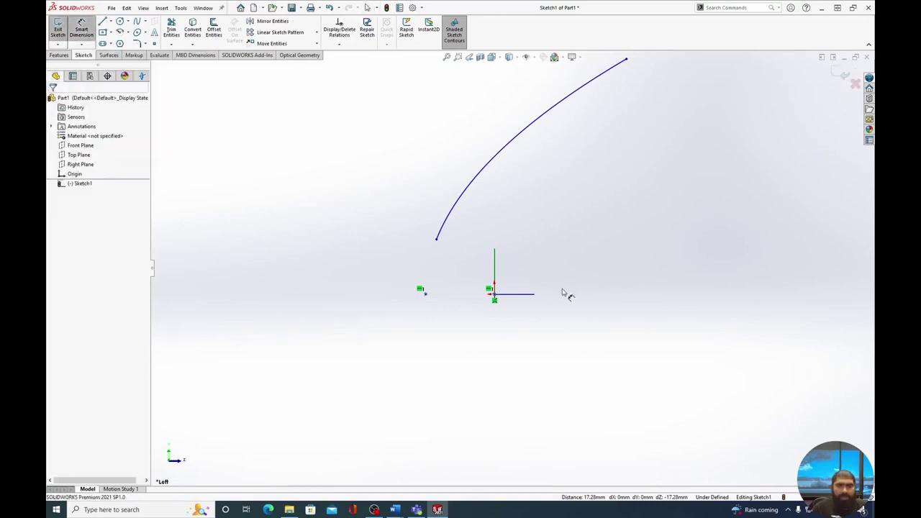
pyautogui.click(495, 296)
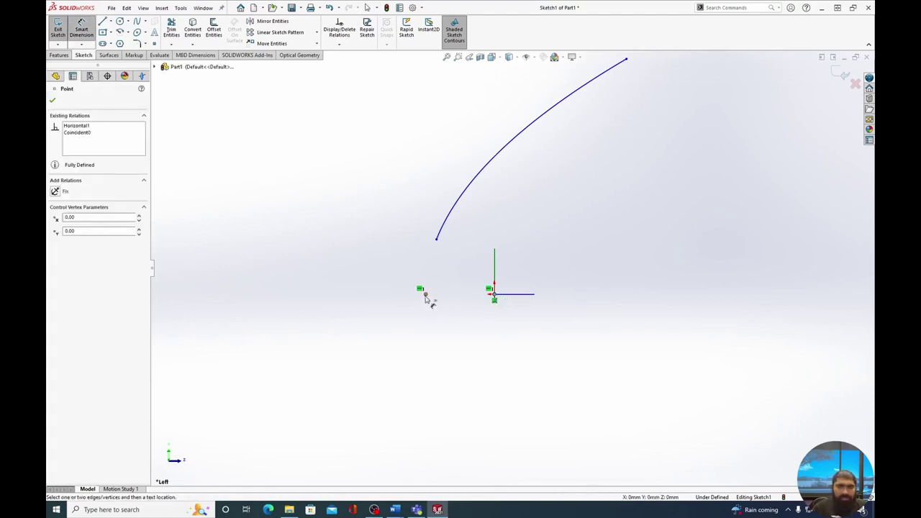
pyautogui.click(425, 295)
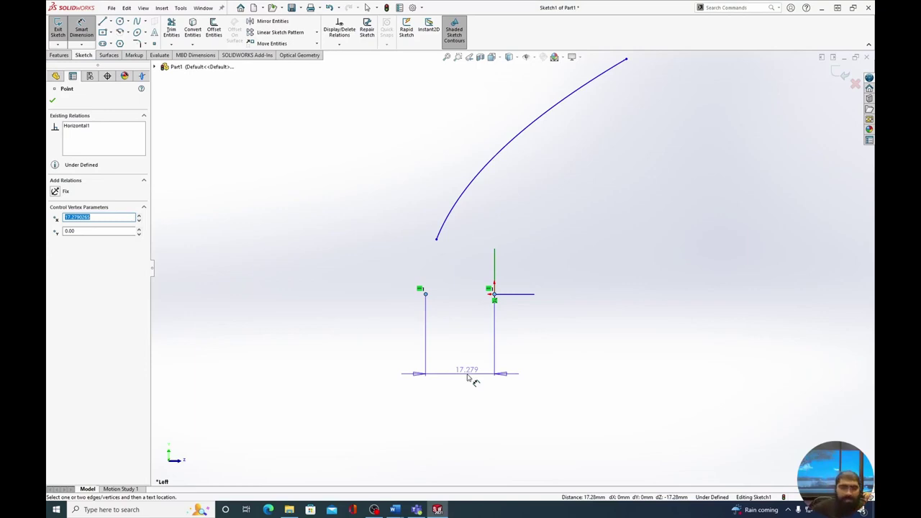
pyautogui.click(467, 376)
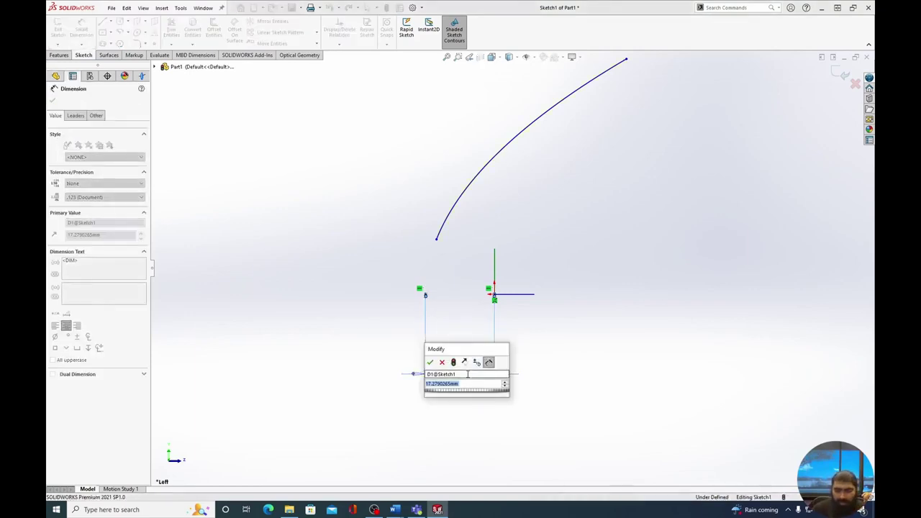
pyautogui.write('2')
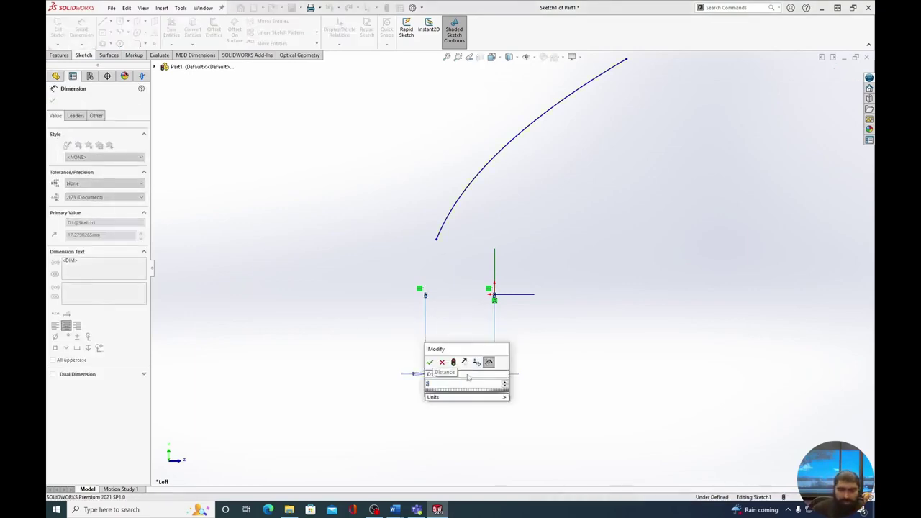
pyautogui.click(429, 363)
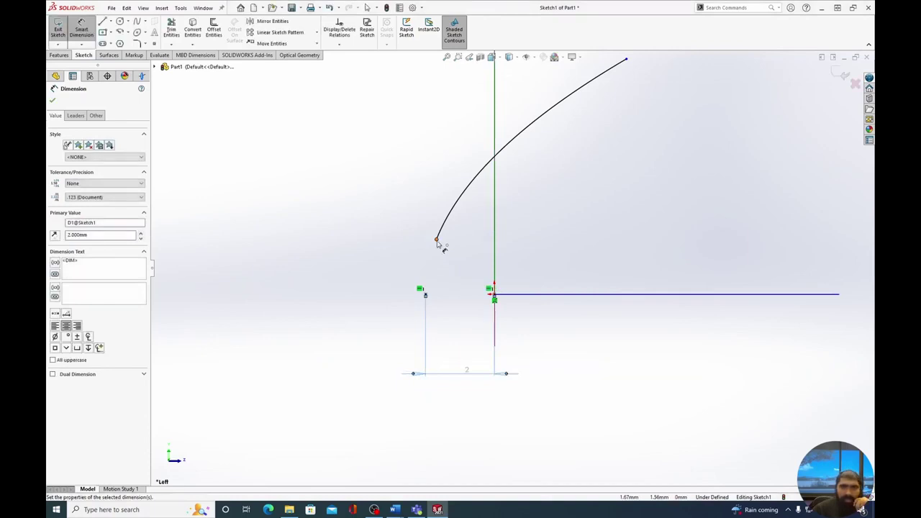
# Step: Dimension the arc's lower end 4 mm vertically above the origin
pyautogui.click(436, 241)
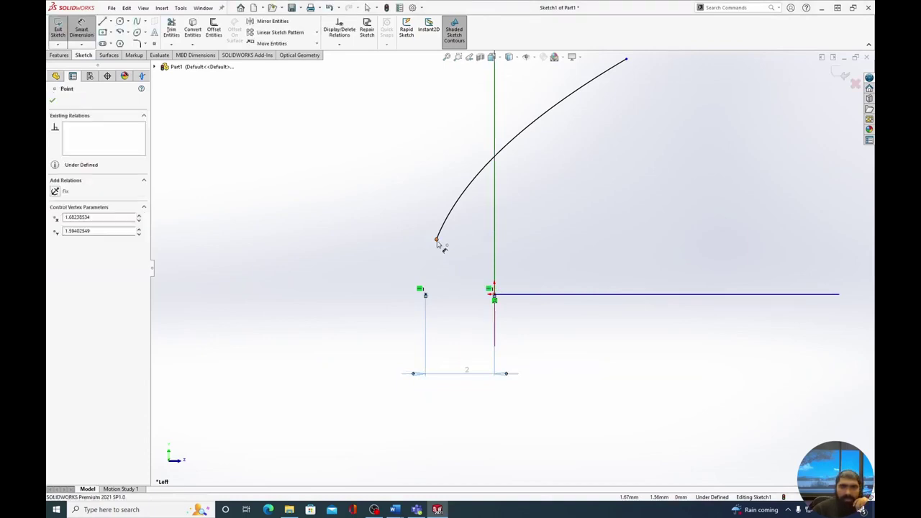
pyautogui.click(495, 296)
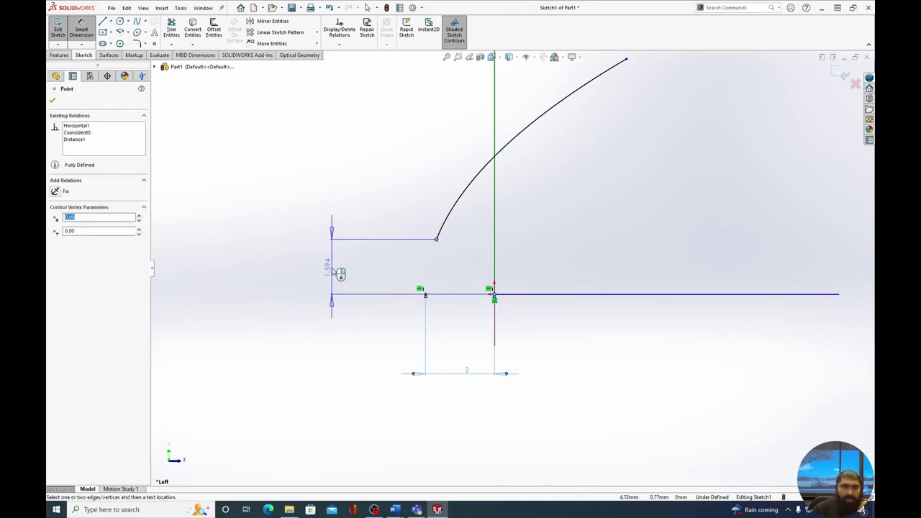
pyautogui.click(335, 271)
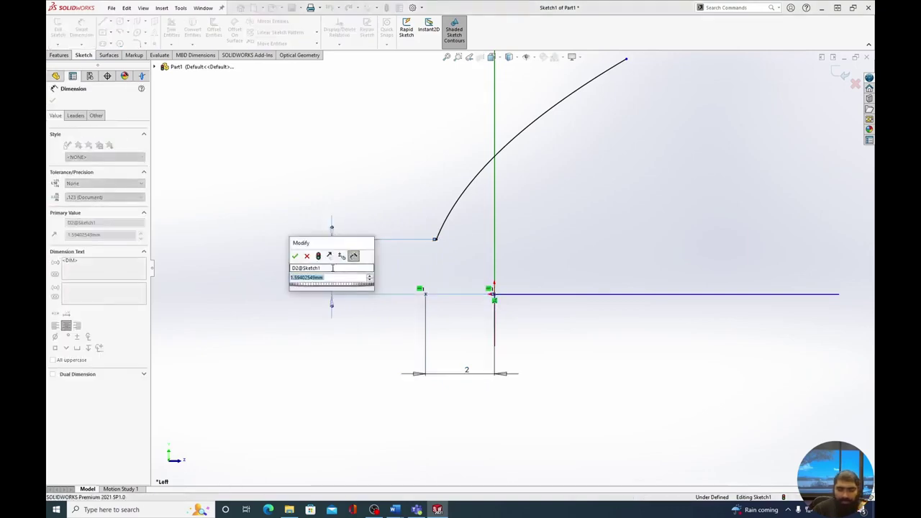
pyautogui.write('4')
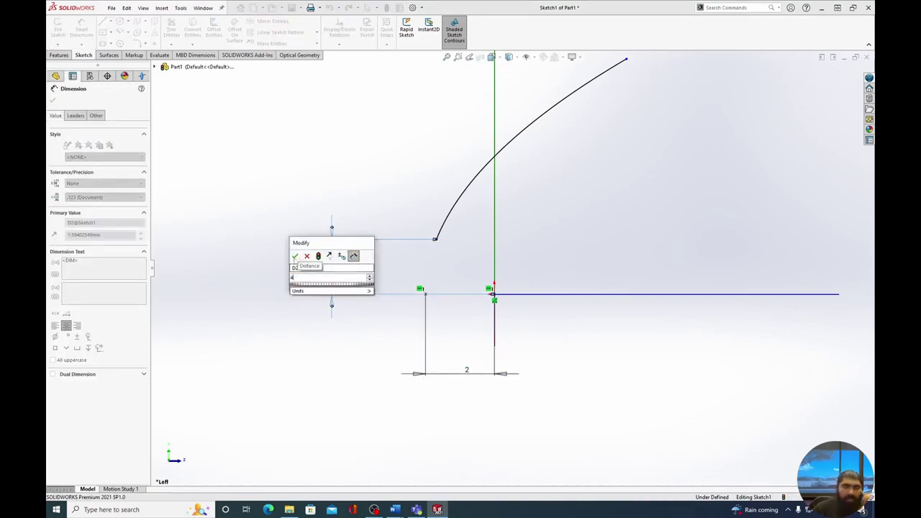
pyautogui.press('Return')
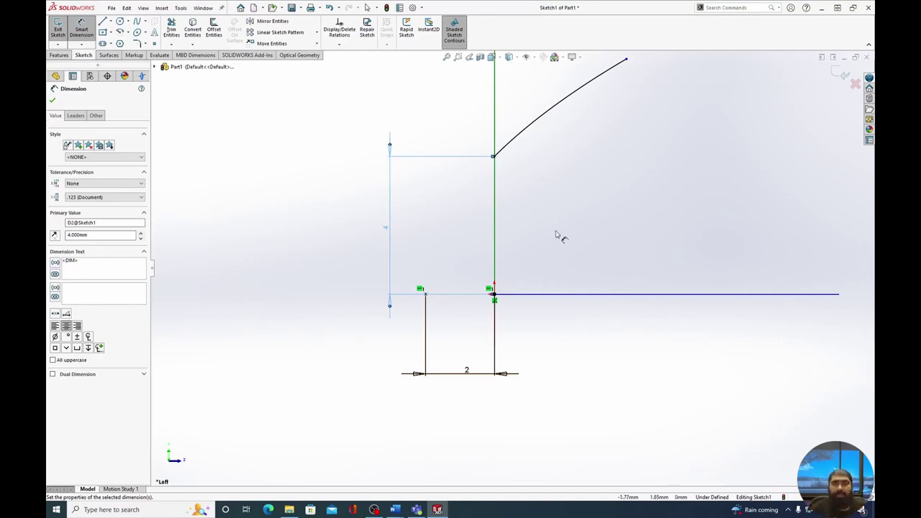
pyautogui.scroll(-1, 553, 238)
pyautogui.scroll(2, 553, 238)
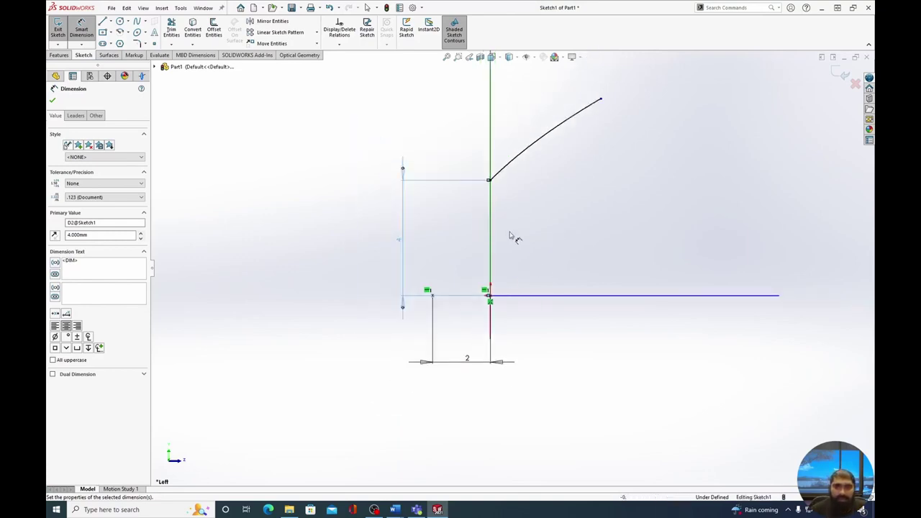
# Step: Dimension the parabola's far endpoint 75 mm horizontally from the origin and fit the view
pyautogui.click(489, 297)
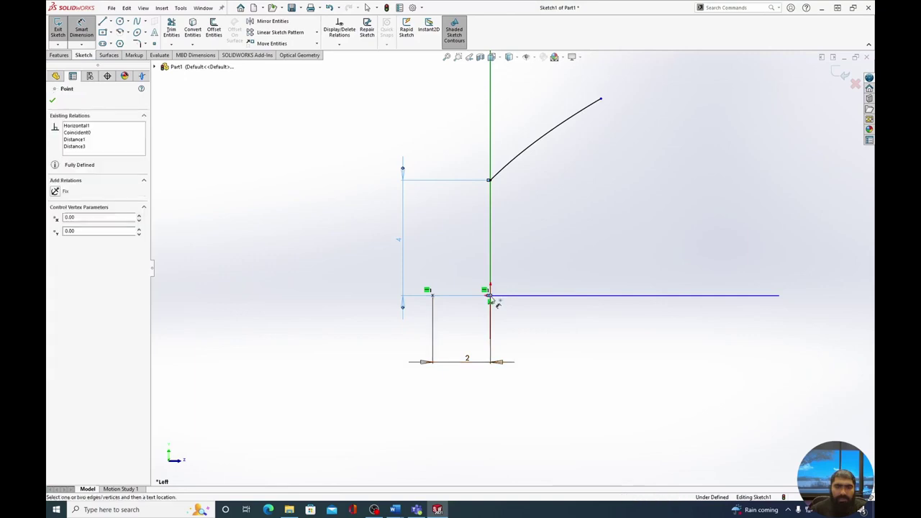
pyautogui.click(601, 100)
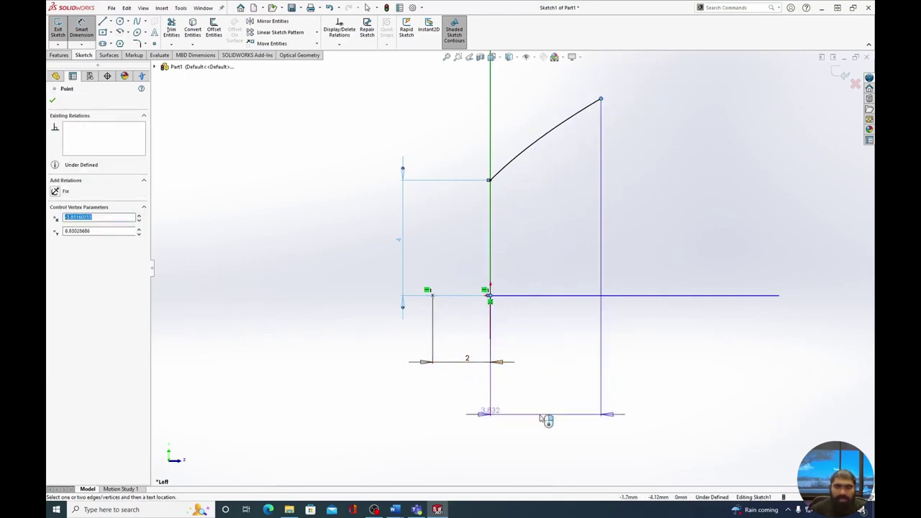
pyautogui.click(537, 338)
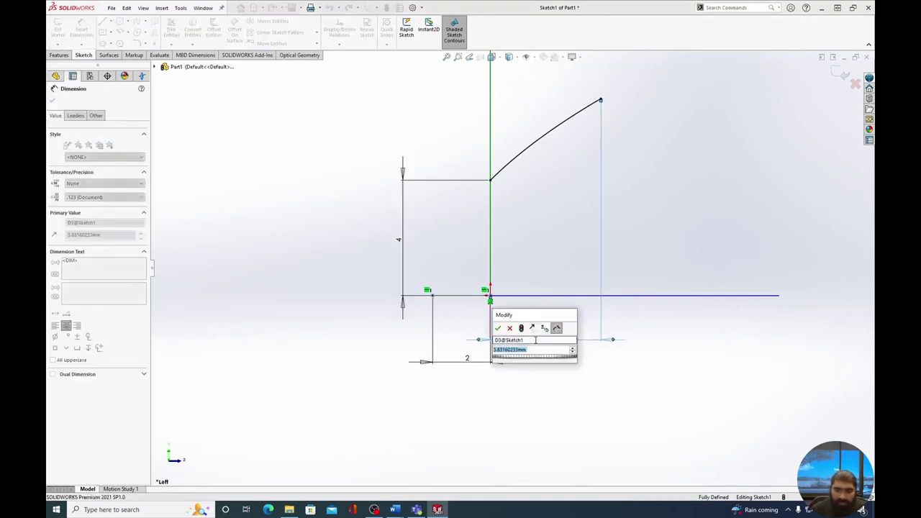
pyautogui.write('75')
pyautogui.press('Return')
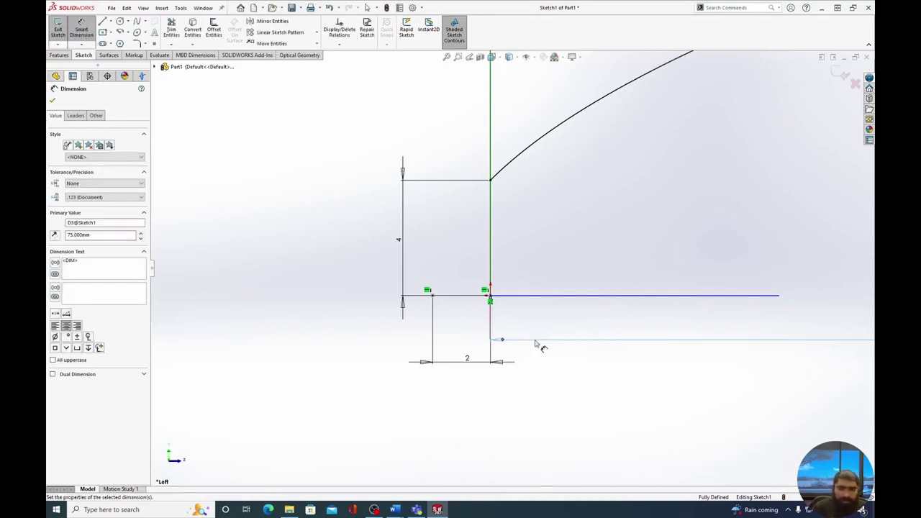
pyautogui.press('f')
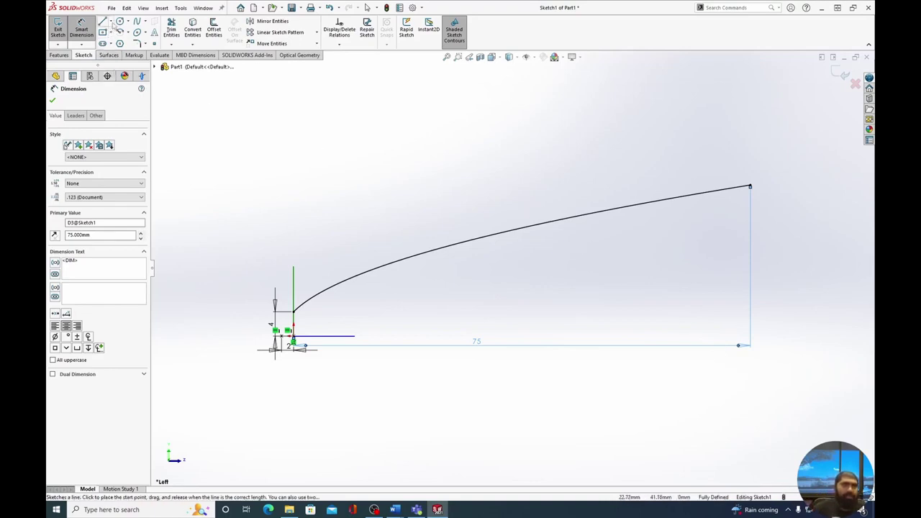
# Step: Draw a horizontal centerline from the origin along the parabola's axis
pyautogui.click(110, 23)
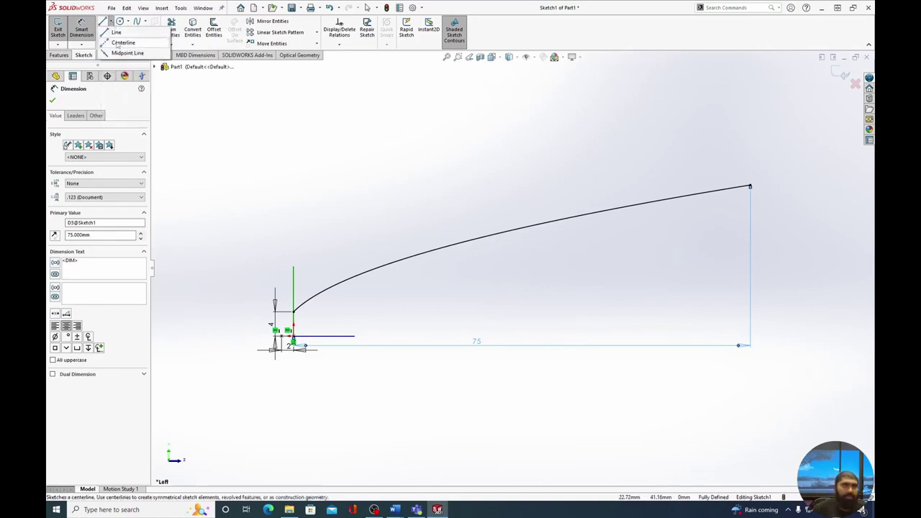
pyautogui.click(122, 42)
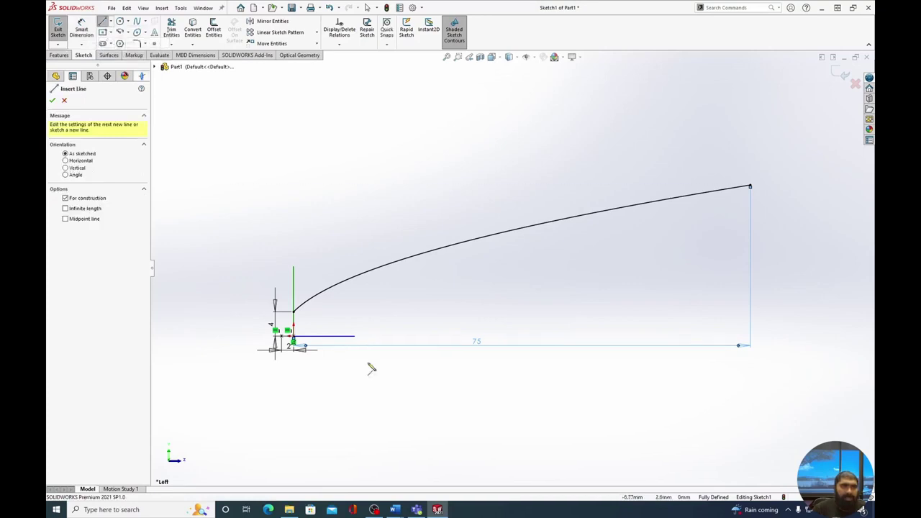
pyautogui.click(293, 337)
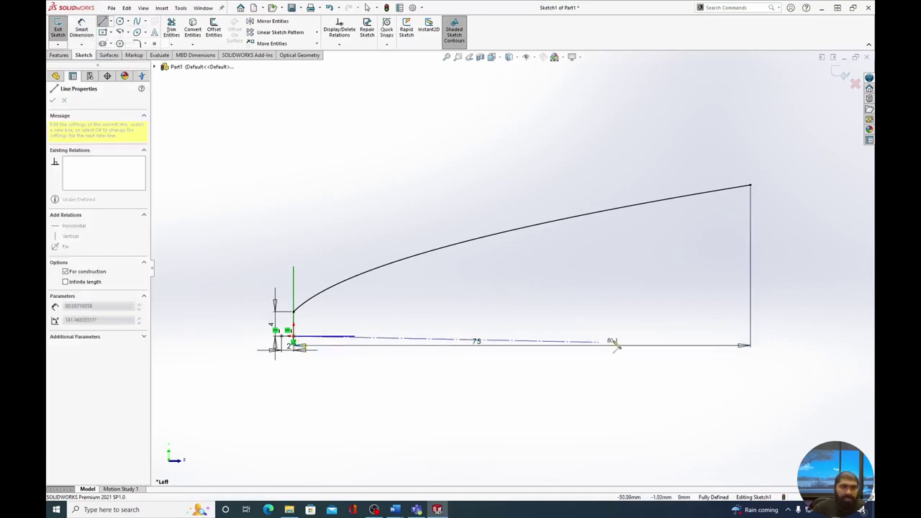
pyautogui.click(686, 339)
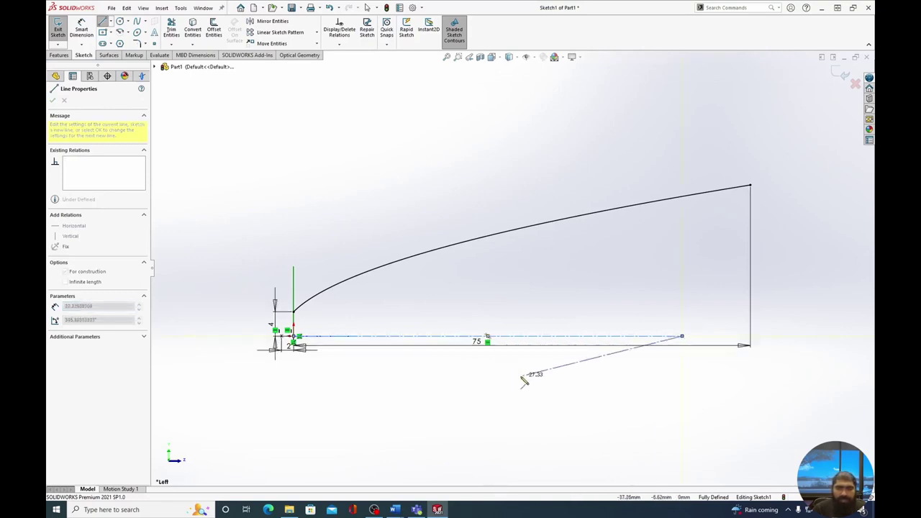
pyautogui.press('Escape')
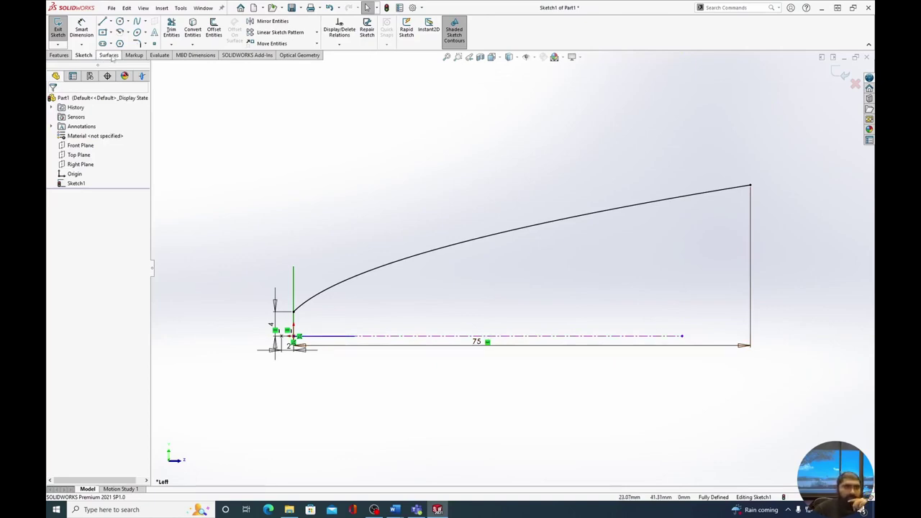
# Step: Revolve the parabola 360° about Line1 into the Surface-Revolve1 reflector surface
pyautogui.click(109, 56)
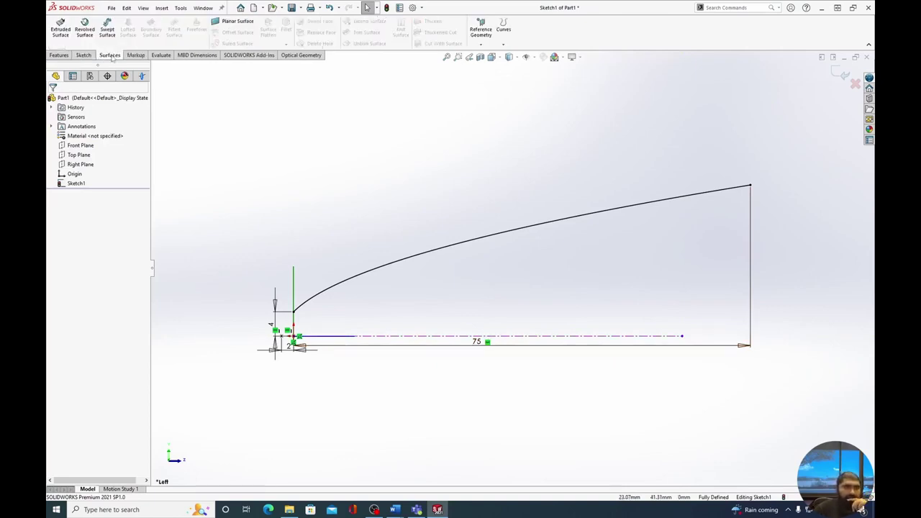
pyautogui.click(84, 29)
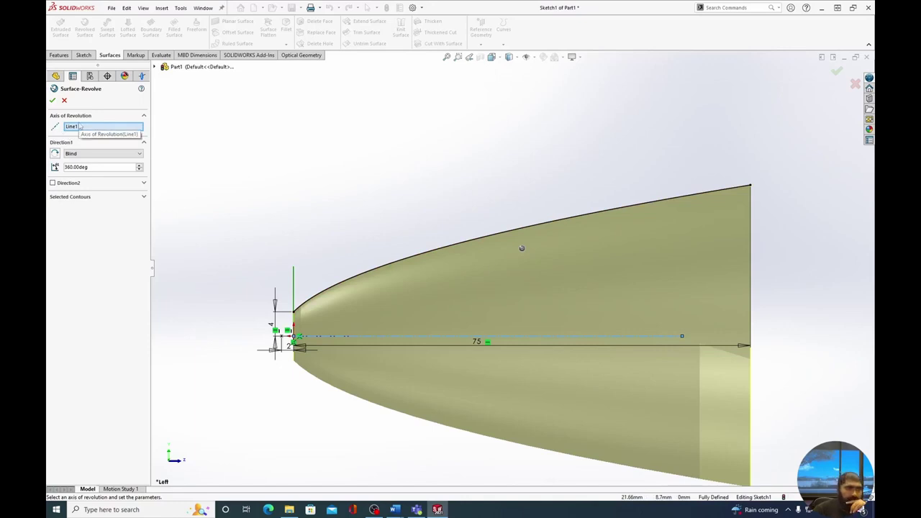
pyautogui.click(52, 101)
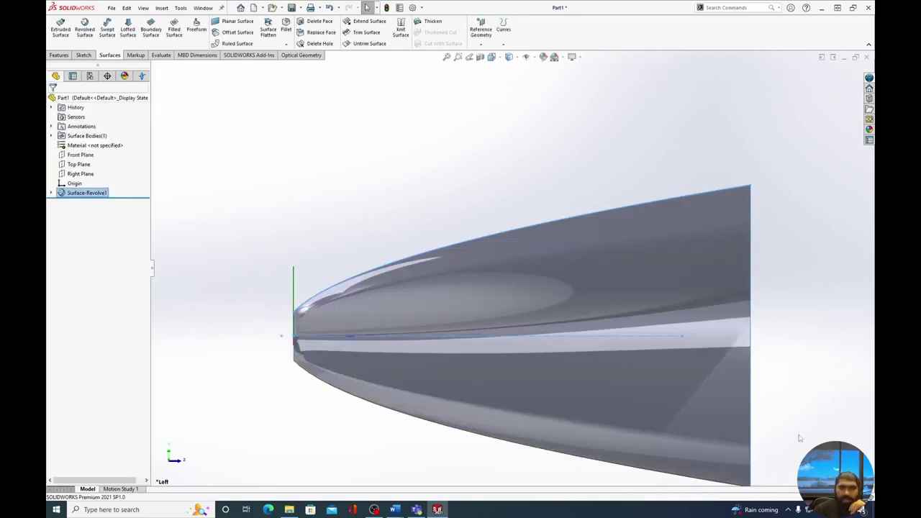
# Step: Orbit the reflector to inspect its open end and select the rim edge
pyautogui.moveTo(761, 397)
pyautogui.mouseDown(button='middle')
pyautogui.moveTo(697, 391)
pyautogui.moveTo(698, 426)
pyautogui.moveTo(759, 345)
pyautogui.moveTo(718, 326)
pyautogui.mouseUp(button='middle')
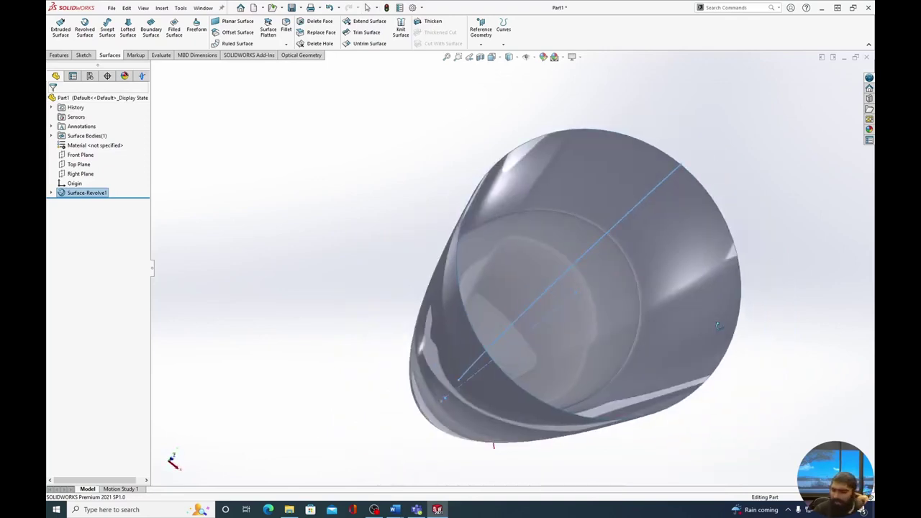
pyautogui.moveTo(718, 326); pyautogui.dragTo(780, 350, button='middle')
pyautogui.click(780, 349)
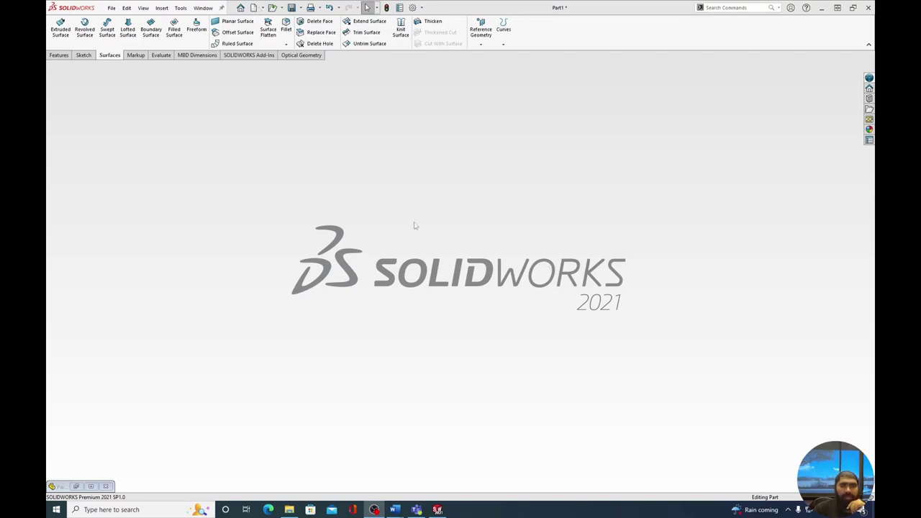
# Step: Reopen the new-document dialog and pick Part_mm_ISO from the APEX templates
pyautogui.click(263, 7)
pyautogui.click(266, 19)
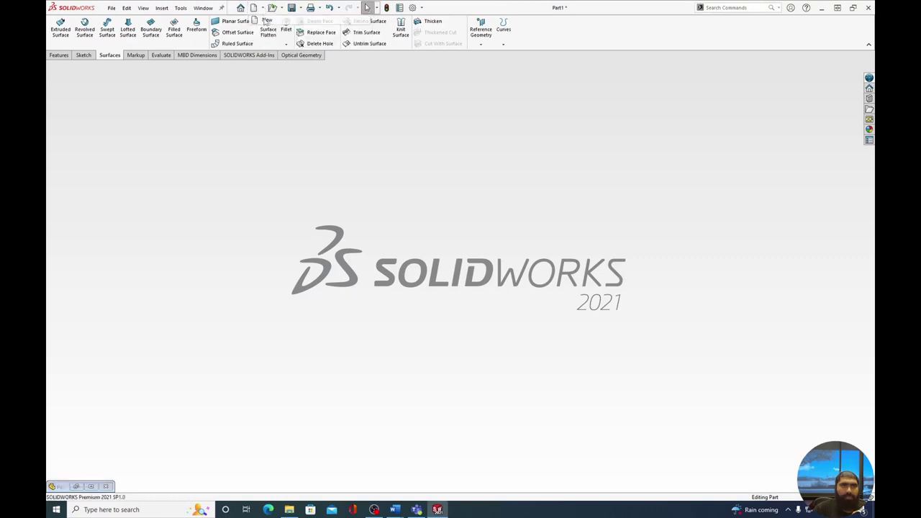
pyautogui.click(226, 334)
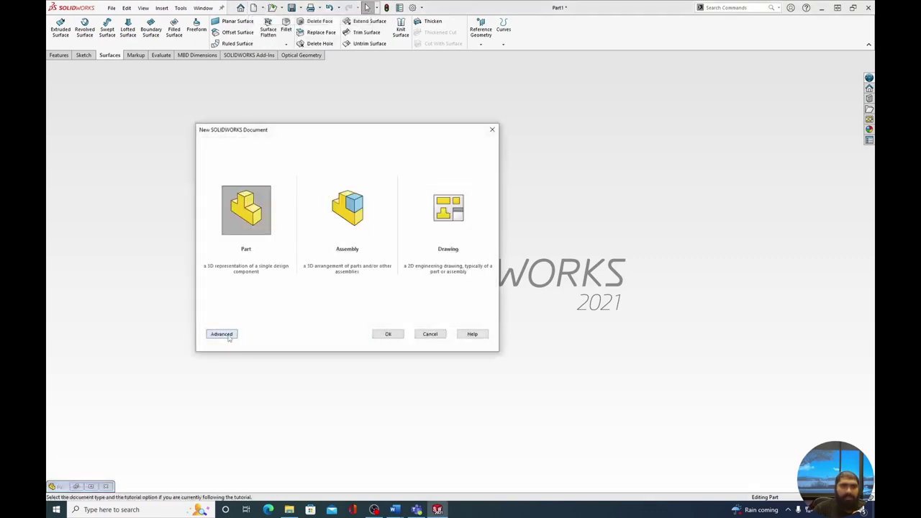
pyautogui.click(228, 336)
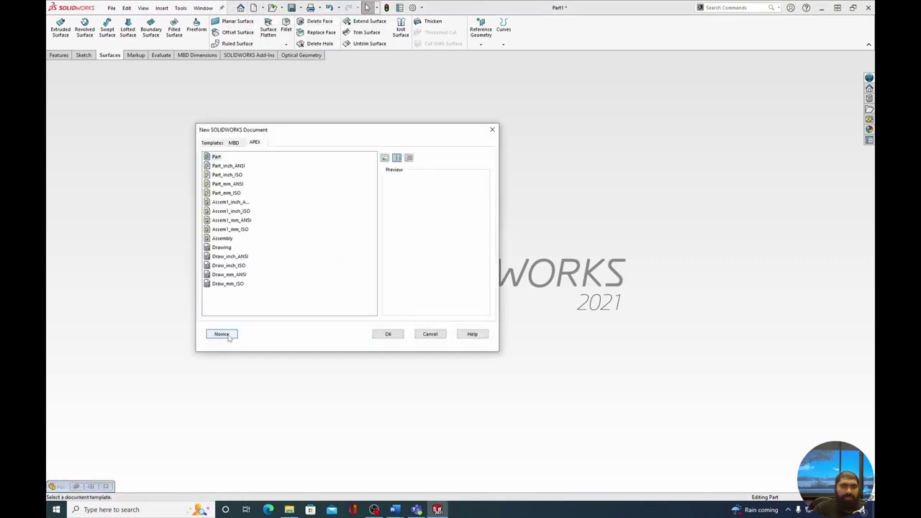
pyautogui.click(229, 193)
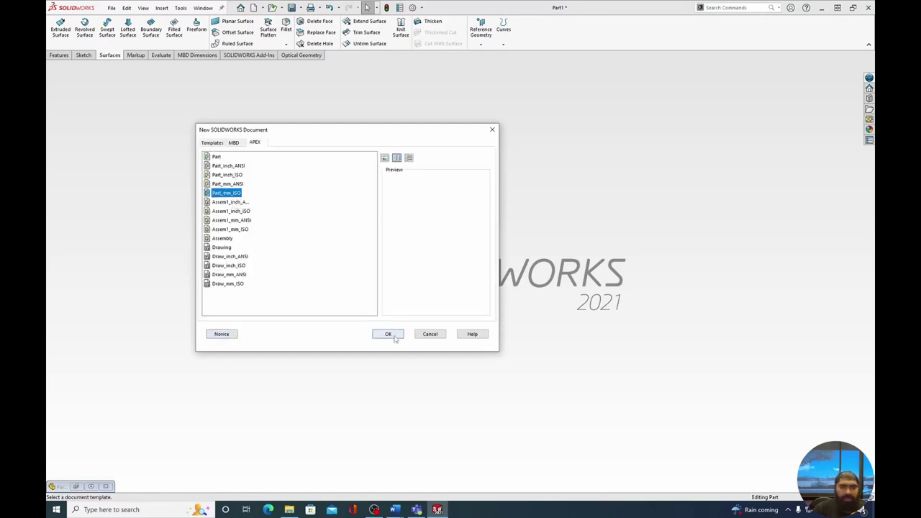
# Step: Create Part2 from the chosen template and start an empty sketch on its Front Plane
pyautogui.click(394, 336)
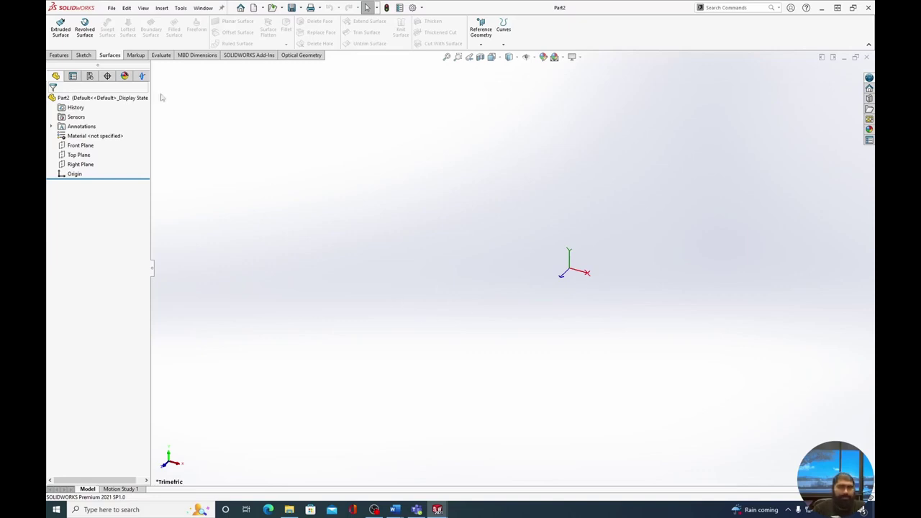
pyautogui.click(83, 56)
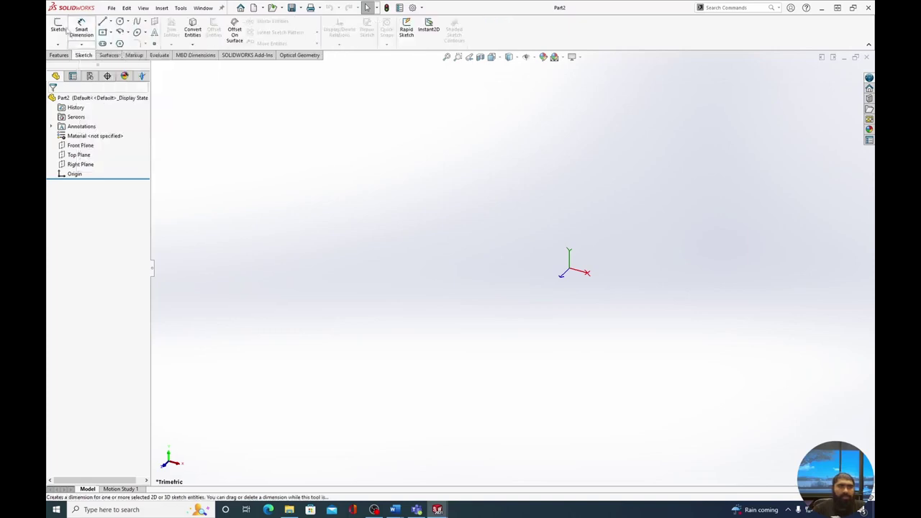
pyautogui.click(57, 28)
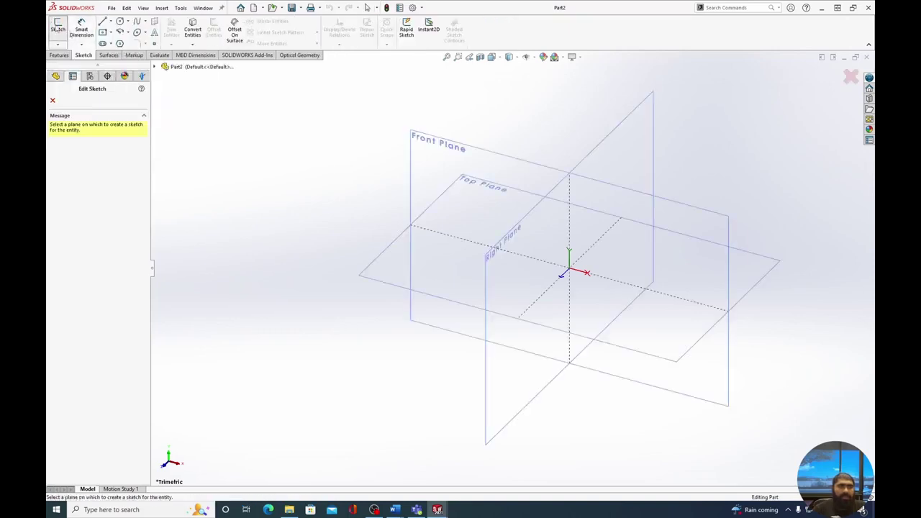
pyautogui.click(439, 149)
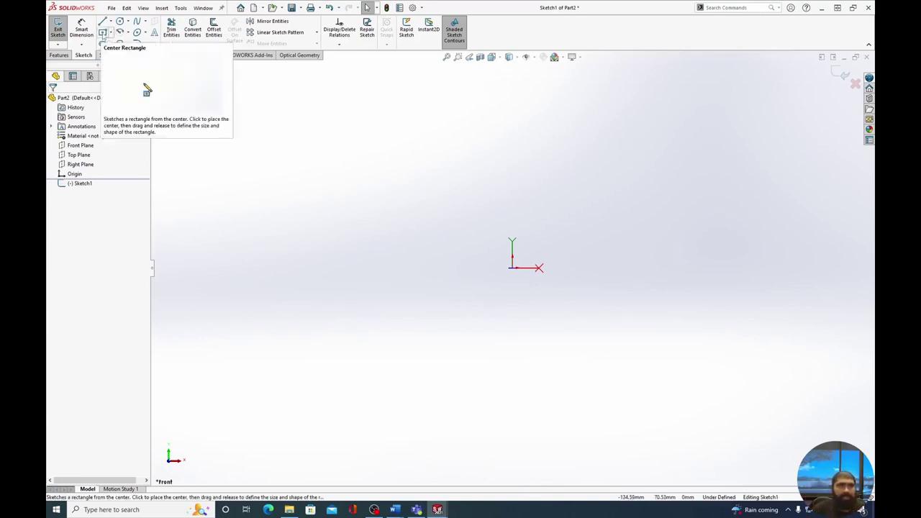
# Step: Draw a center rectangle on the origin and dimension its width to 100 mm
pyautogui.click(103, 33)
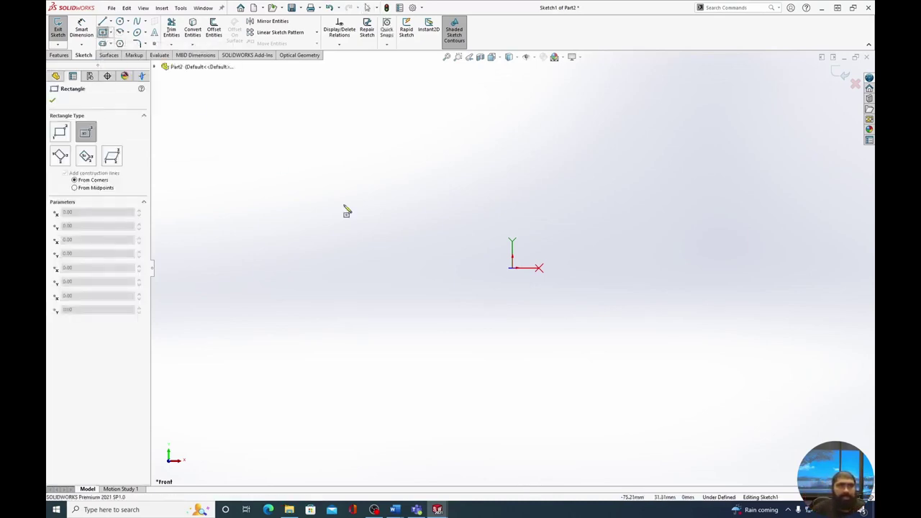
pyautogui.click(512, 268)
pyautogui.click(702, 104)
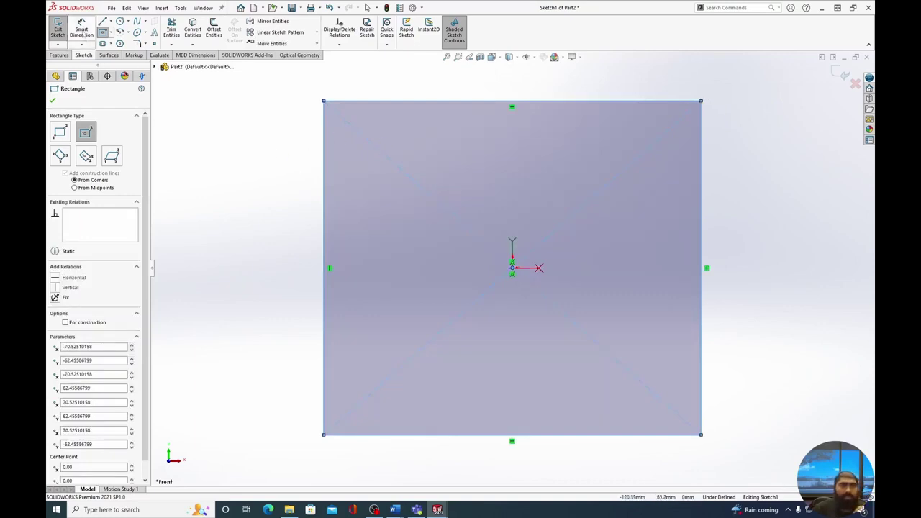
pyautogui.click(81, 29)
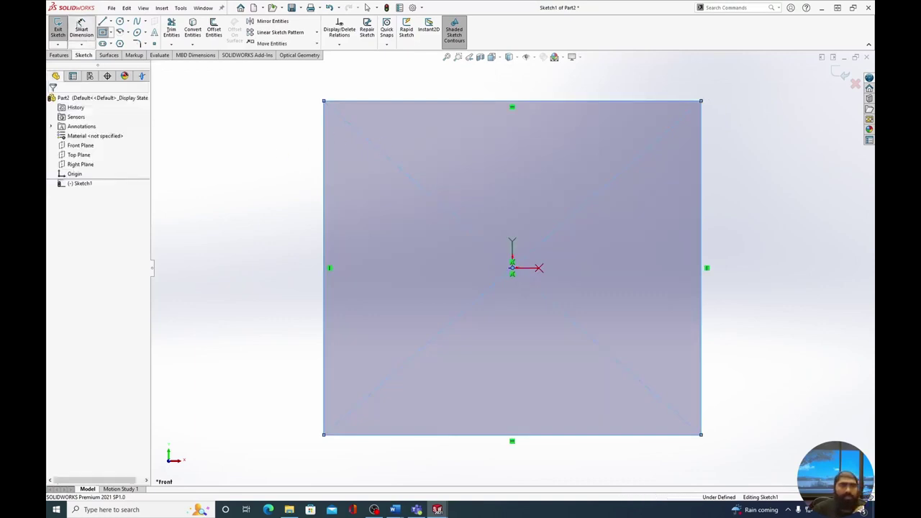
pyautogui.click(512, 106)
pyautogui.click(513, 160)
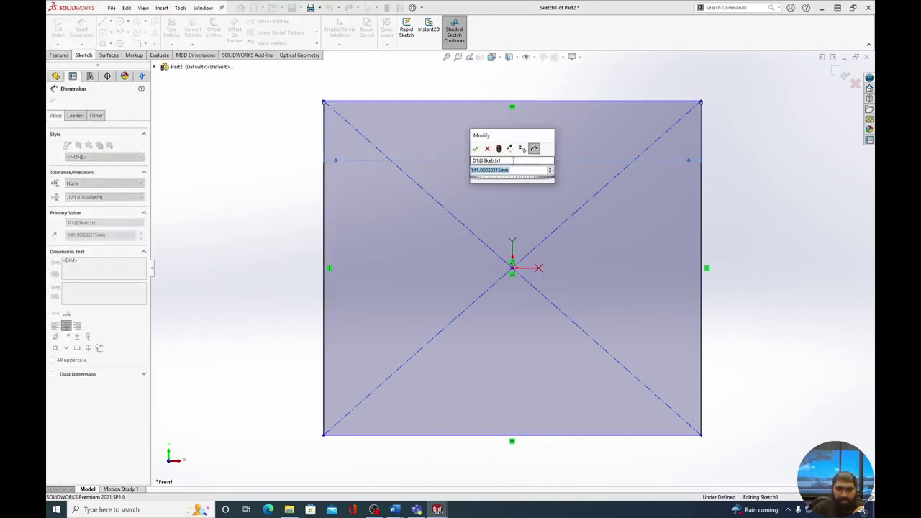
pyautogui.write('100')
pyautogui.press('Return')
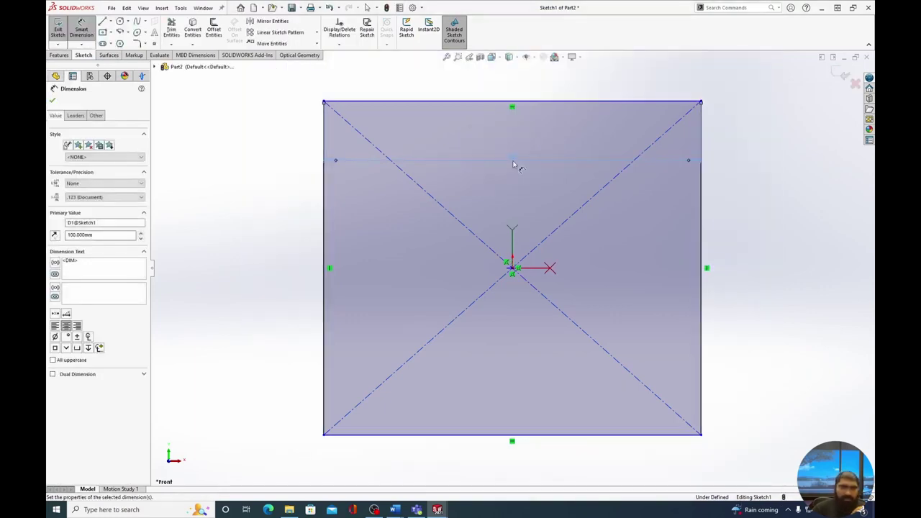
# Step: Set the height dimension to the equation =D1@Sketch1, making a 100 × 100 square
pyautogui.click(324, 230)
pyautogui.click(284, 231)
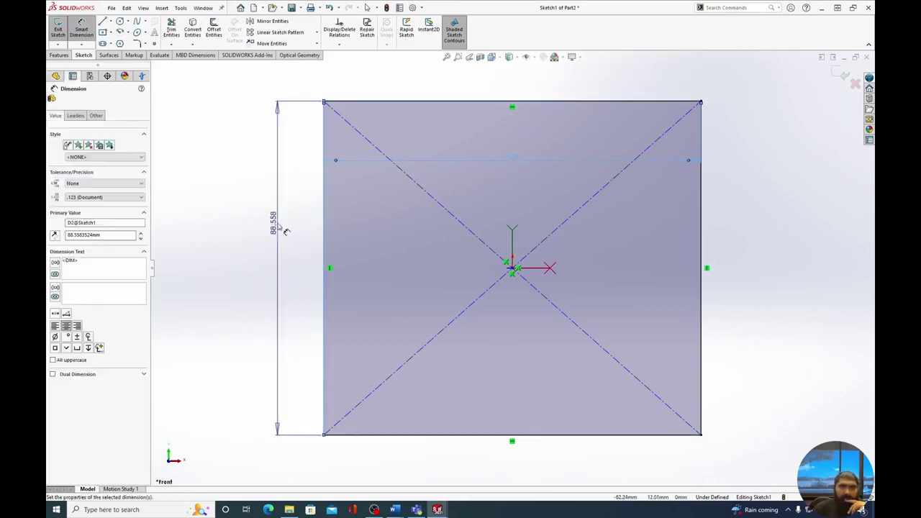
pyautogui.write('=')
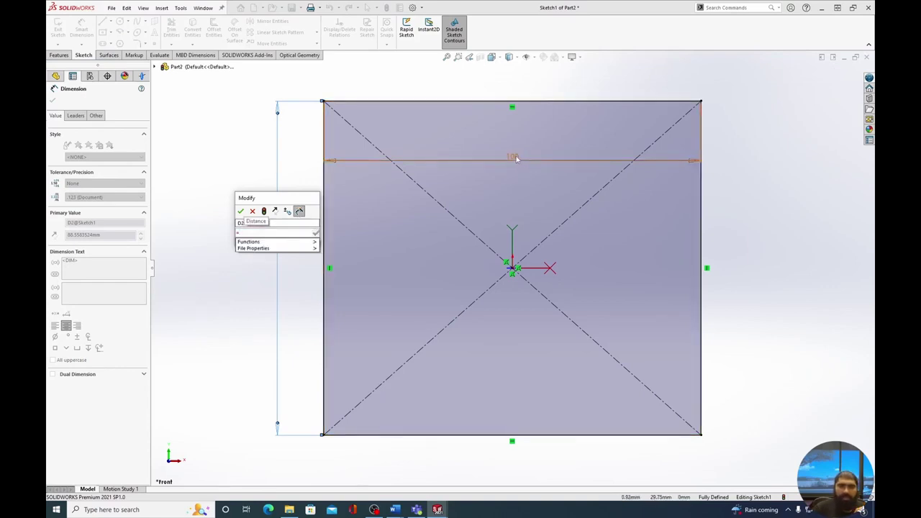
pyautogui.click(516, 158)
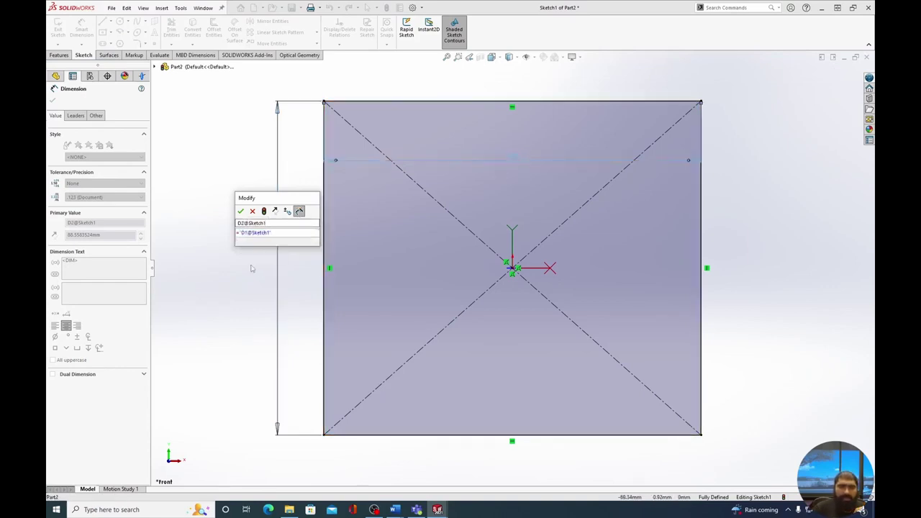
pyautogui.click(240, 211)
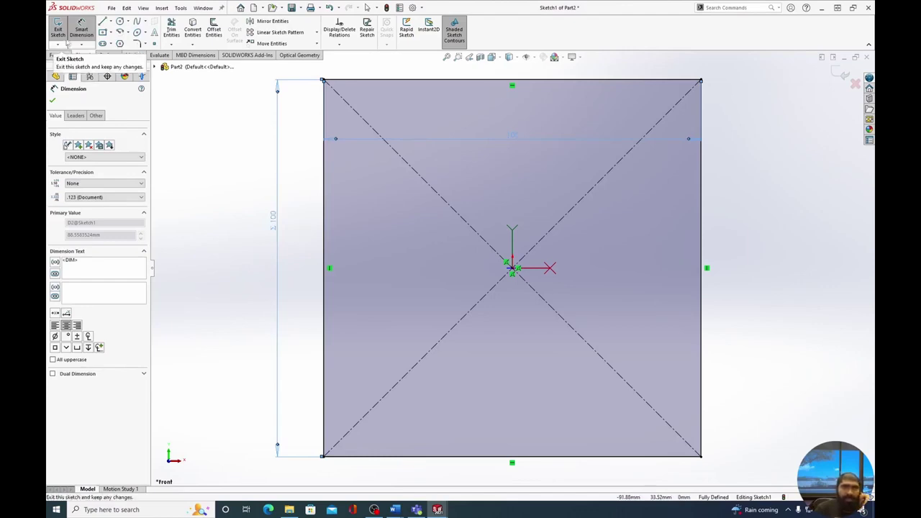
# Step: Exit the sketch and extrude the square 2 mm as Boss-Extrude1
pyautogui.click(54, 102)
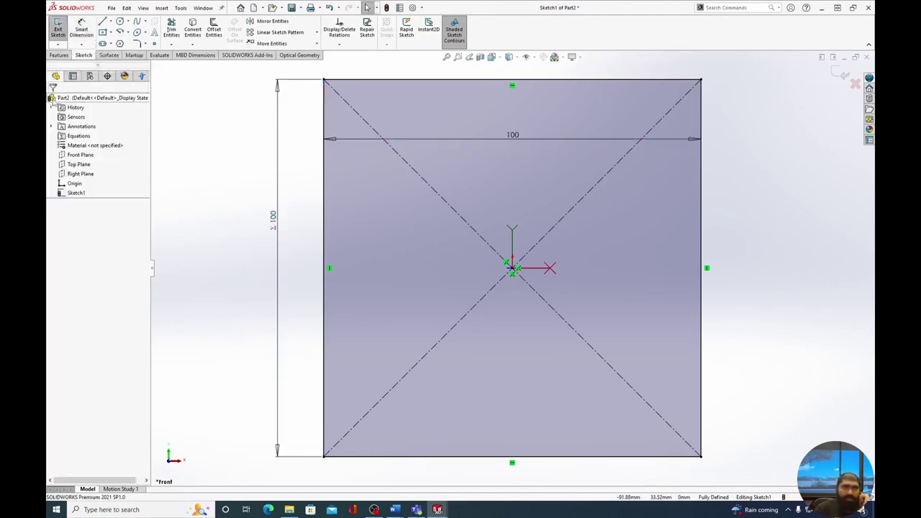
pyautogui.click(62, 56)
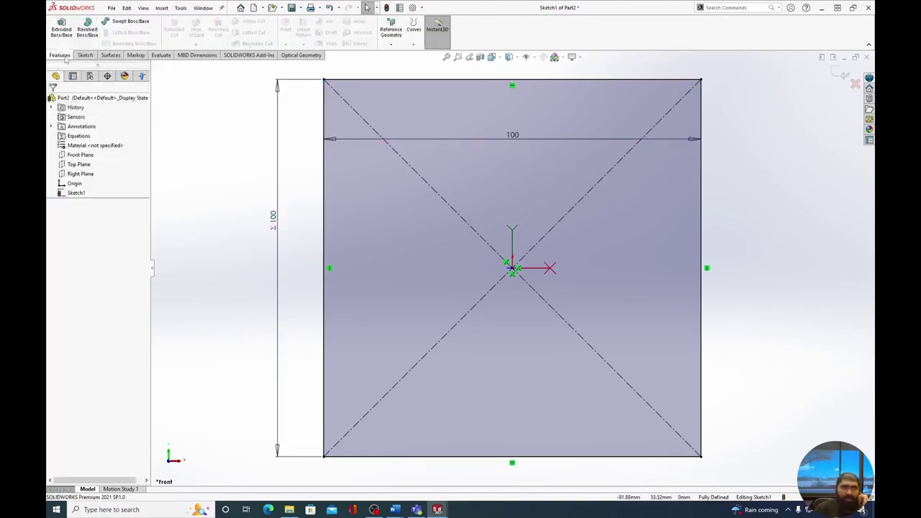
pyautogui.click(62, 33)
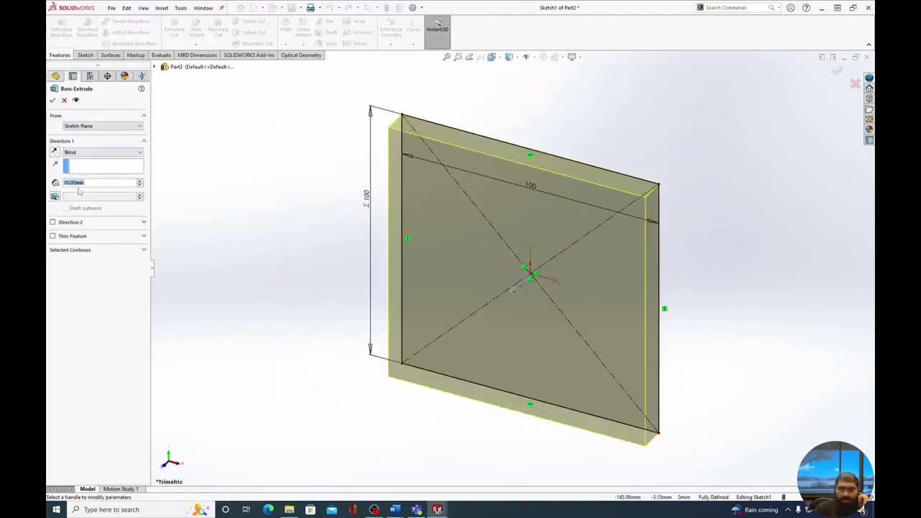
pyautogui.write('2')
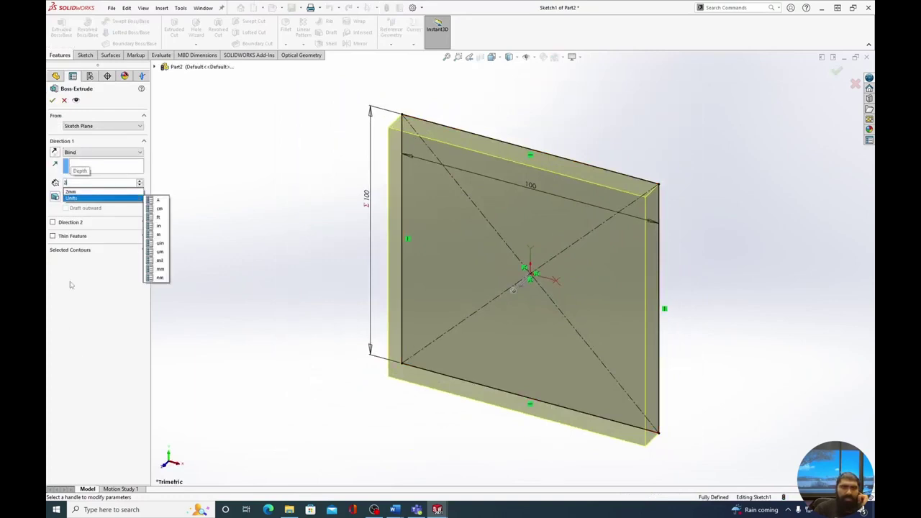
pyautogui.press('Return')
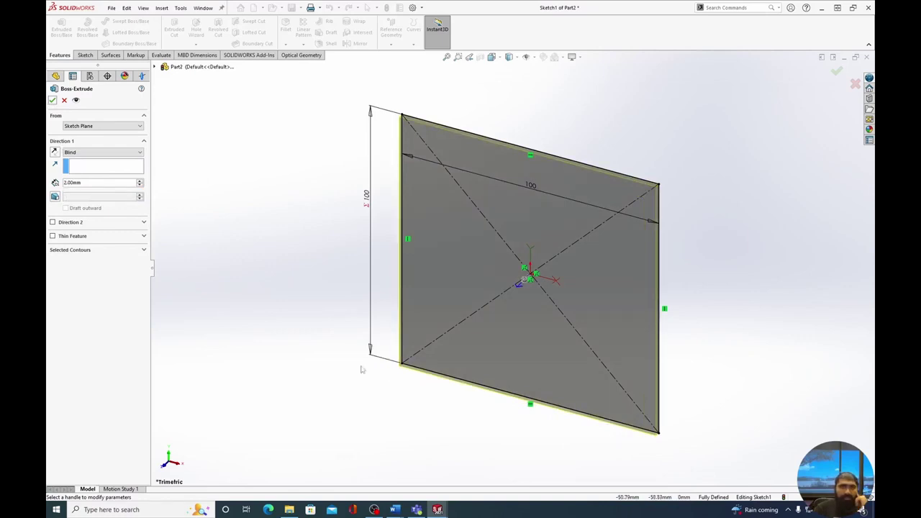
pyautogui.click(53, 101)
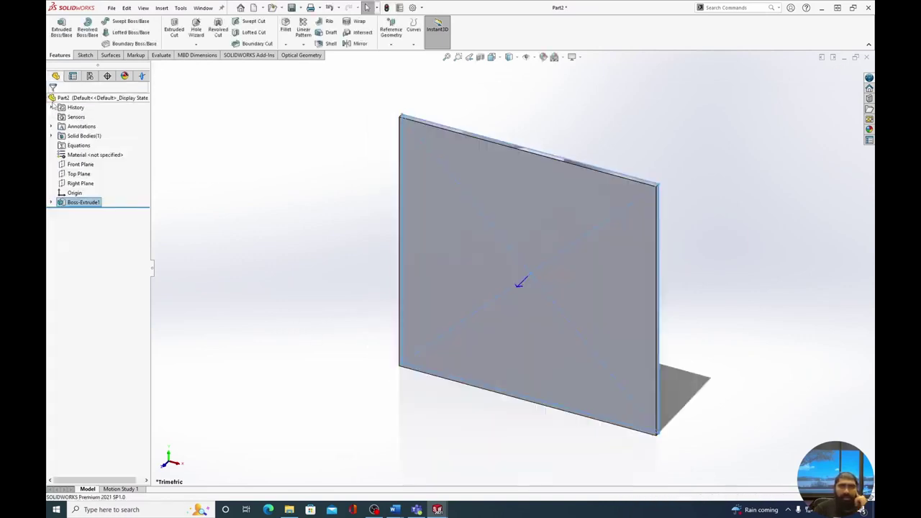
# Step: Switch to the reflector part and save it over Parabolaic reflector.SLDPRT
pyautogui.click(844, 58)
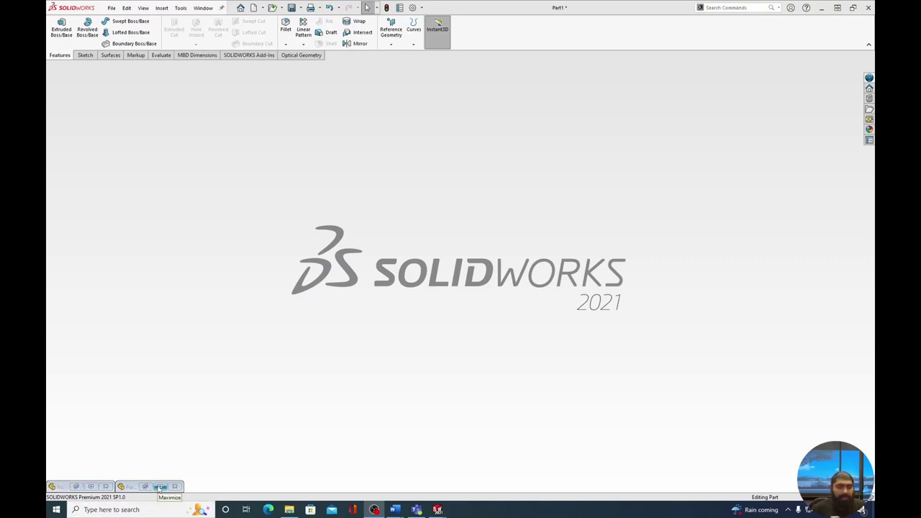
pyautogui.click(91, 488)
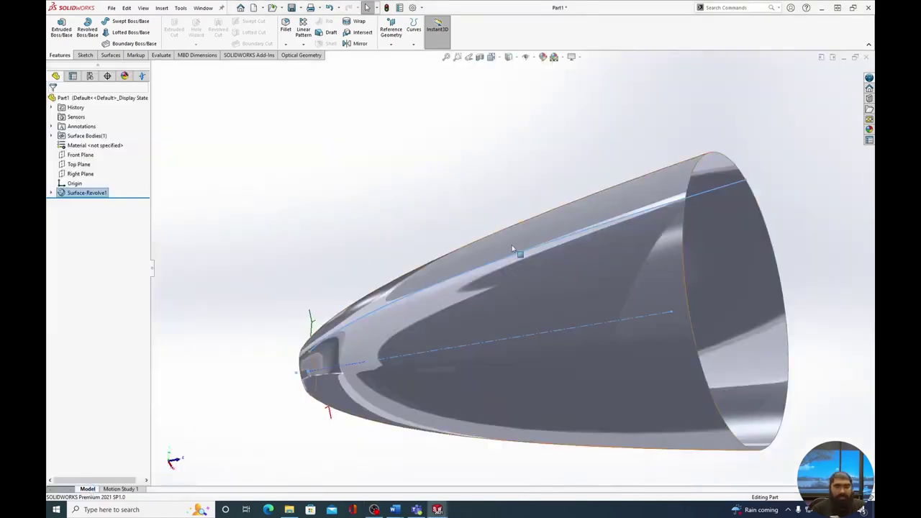
pyautogui.hotkey('ctrl', 's')
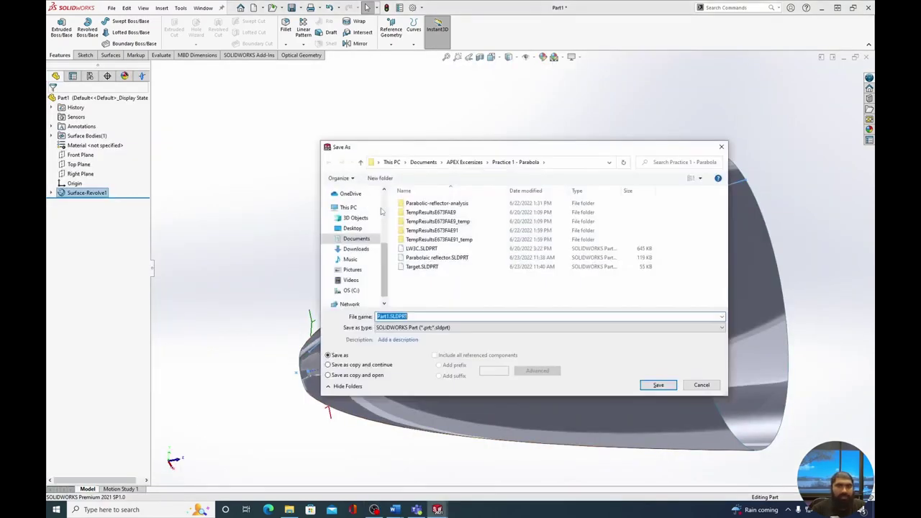
pyautogui.click(446, 259)
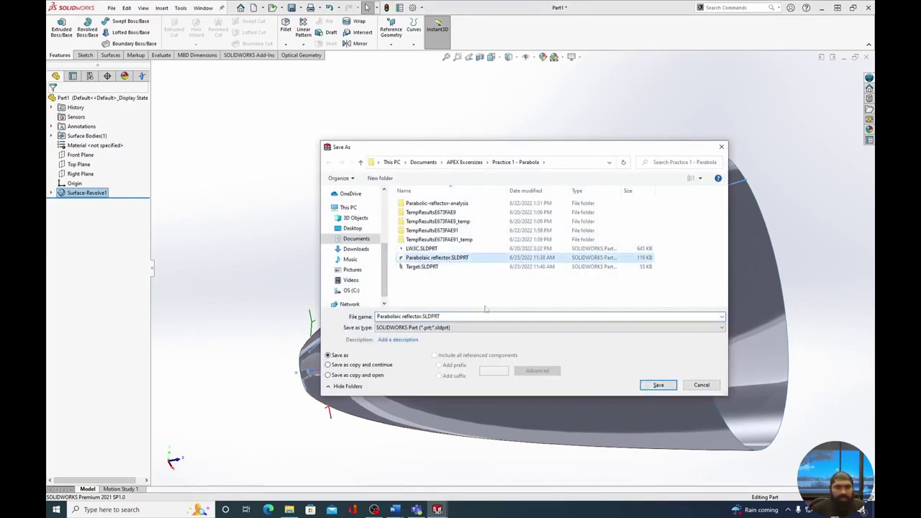
pyautogui.click(658, 385)
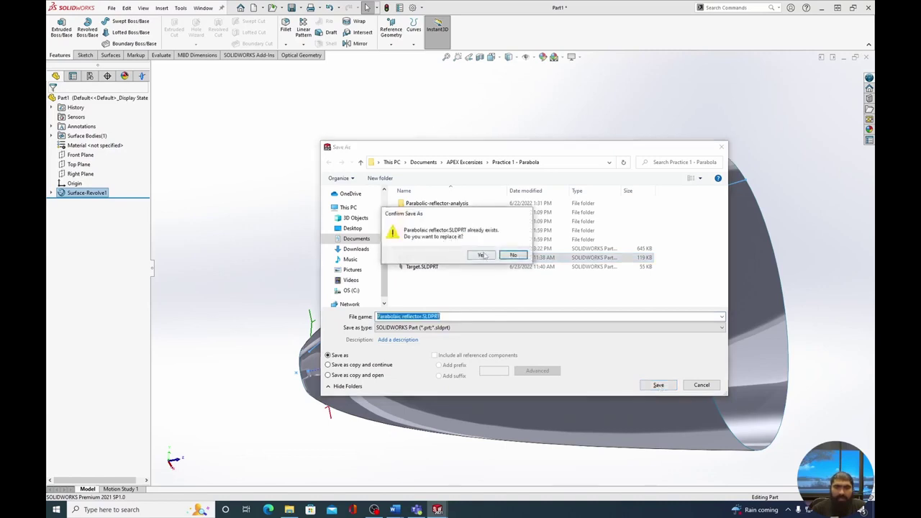
pyautogui.click(482, 255)
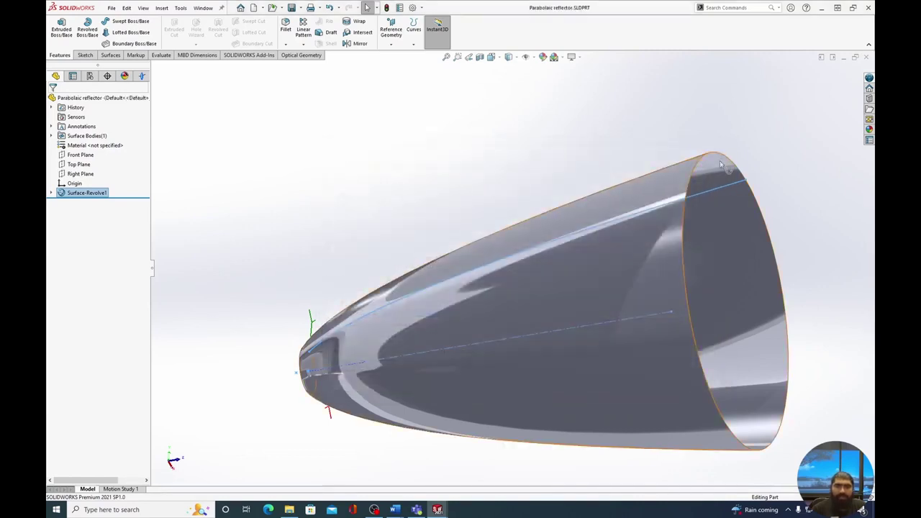
# Step: Save the plate part over Target.SLDPRT and minimize its window
pyautogui.click(844, 57)
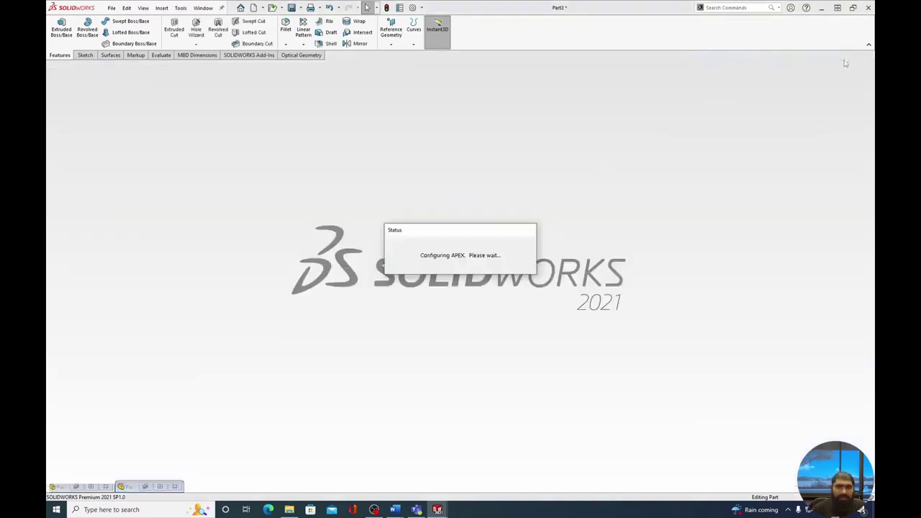
pyautogui.click(161, 487)
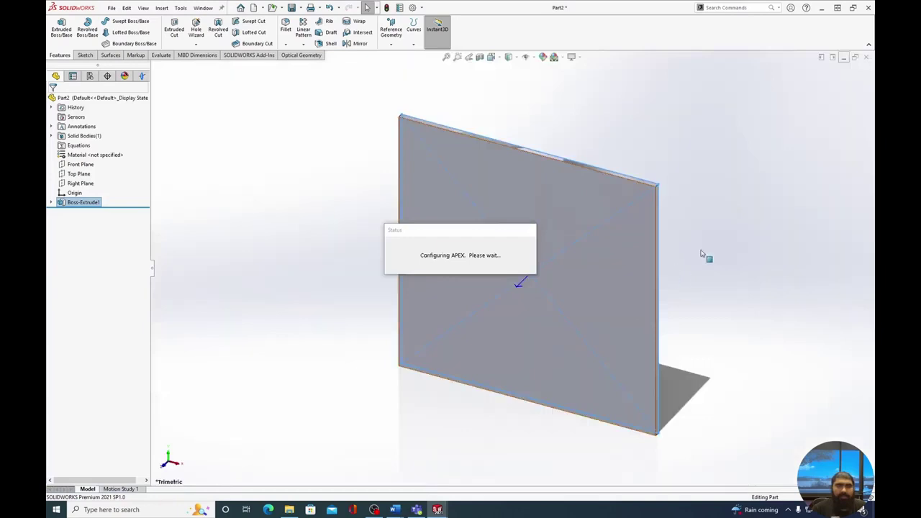
pyautogui.moveTo(627, 270); pyautogui.dragTo(567, 233, button='middle')
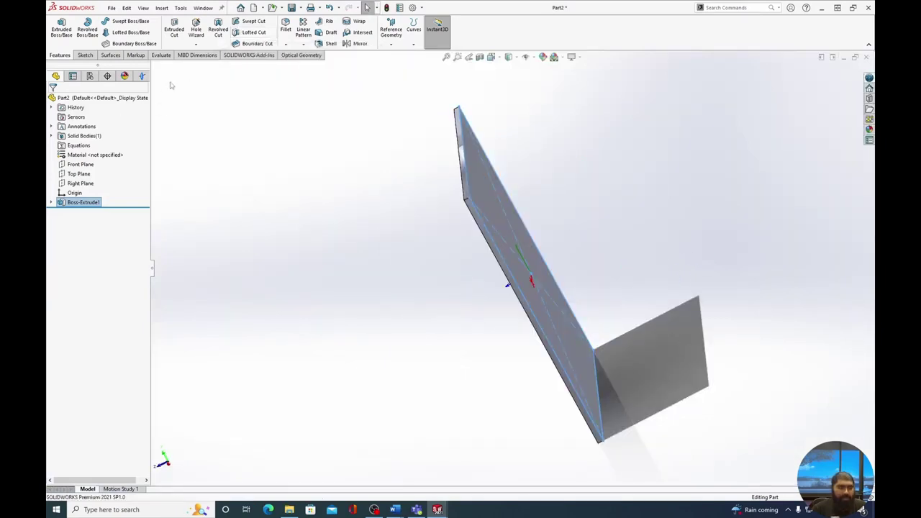
pyautogui.hotkey('ctrl', 's')
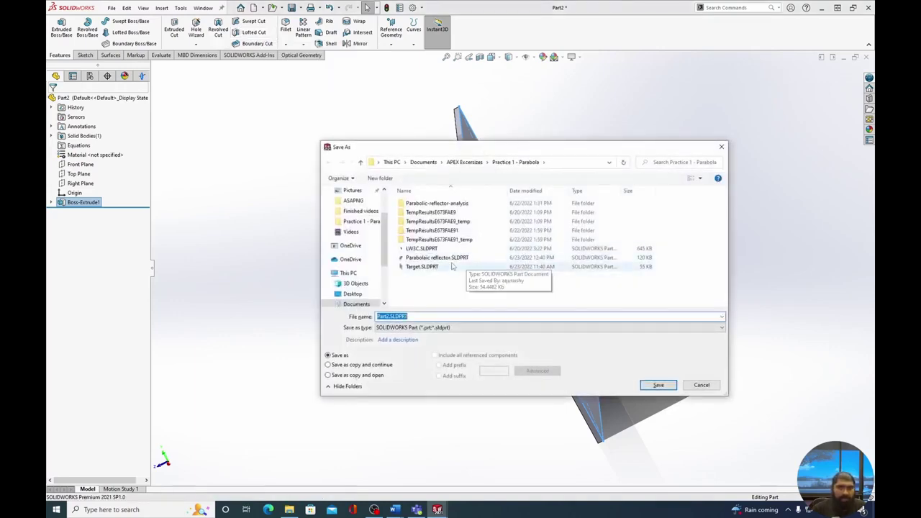
pyautogui.click(425, 266)
pyautogui.click(658, 384)
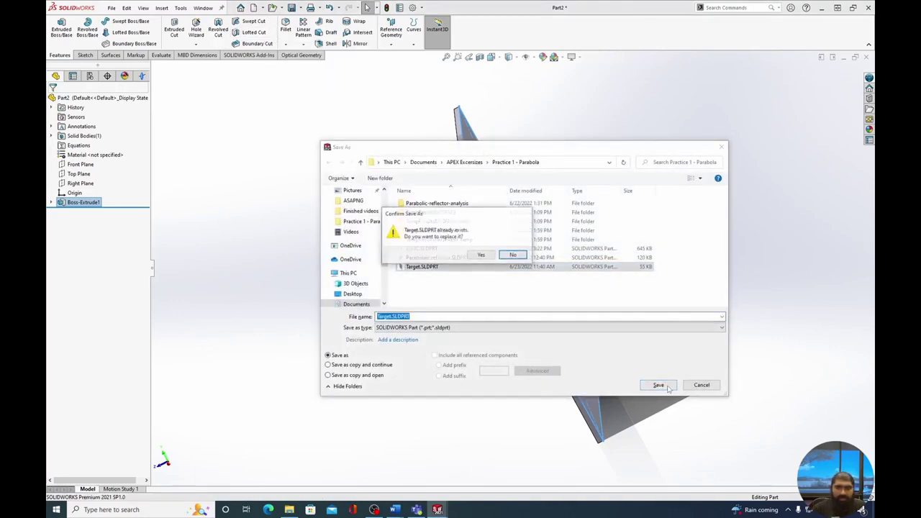
pyautogui.click(482, 255)
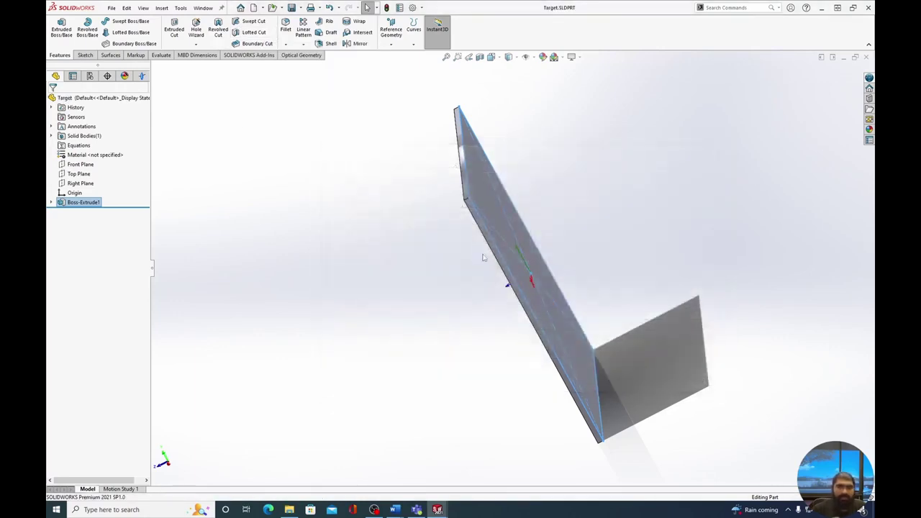
pyautogui.click(843, 57)
# Step: Create a new assembly from the Assem1_mm_ISO template
pyautogui.click(843, 58)
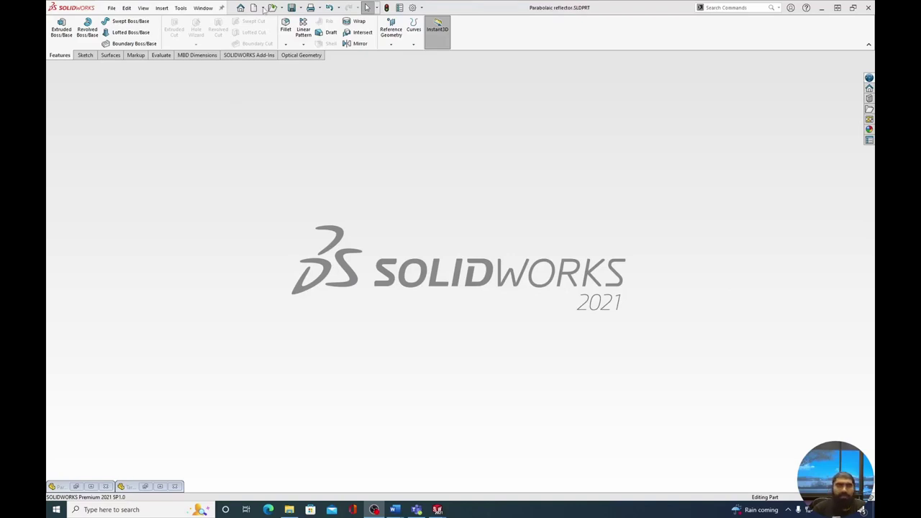
pyautogui.click(264, 8)
pyautogui.click(273, 19)
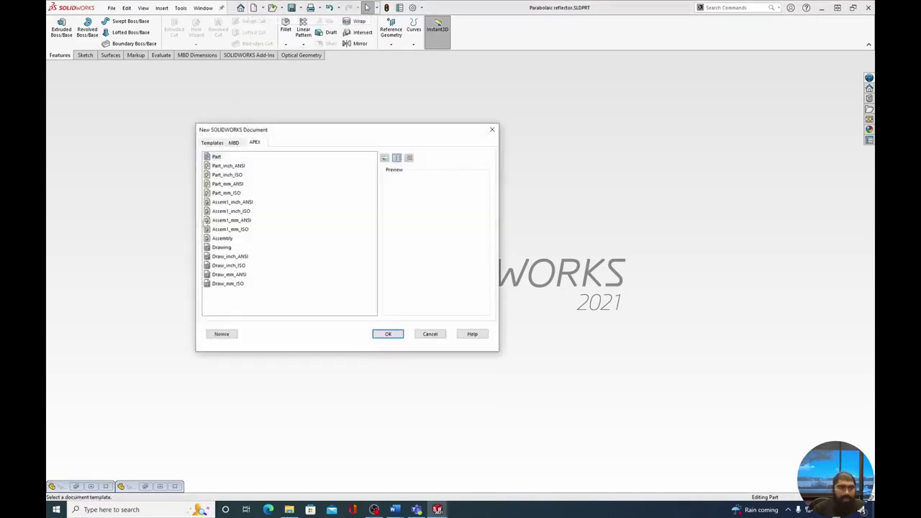
pyautogui.click(230, 229)
pyautogui.click(390, 334)
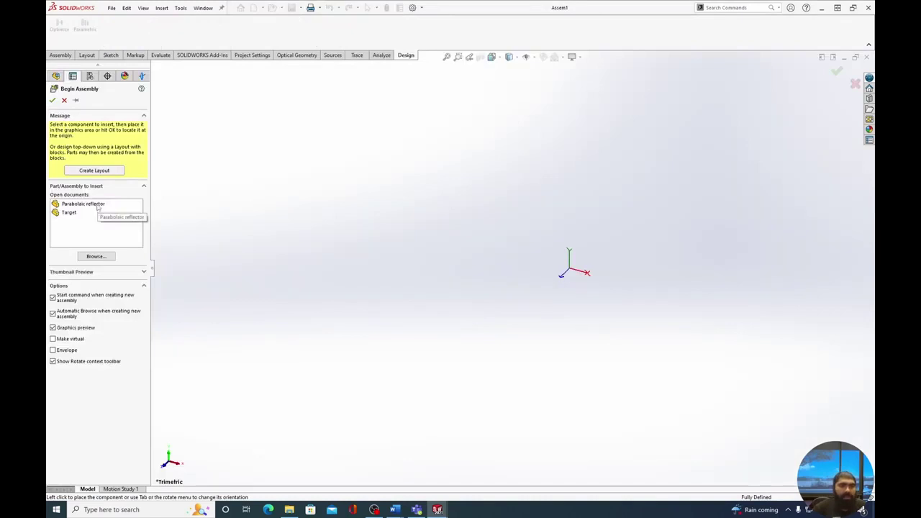
# Step: Insert the Parabolaic reflector from Open documents at the assembly origin
pyautogui.click(93, 204)
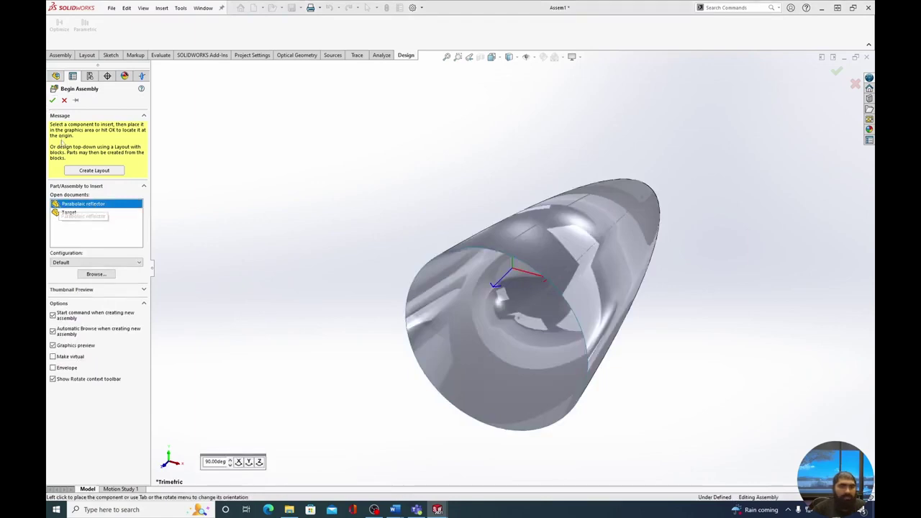
pyautogui.click(53, 101)
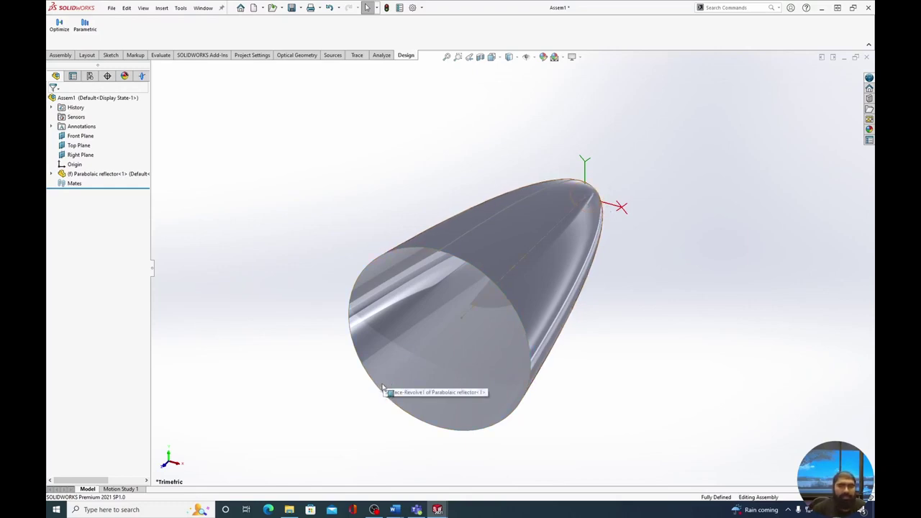
# Step: Set the Parabolaic reflector component to Float
pyautogui.rightClick(116, 177)
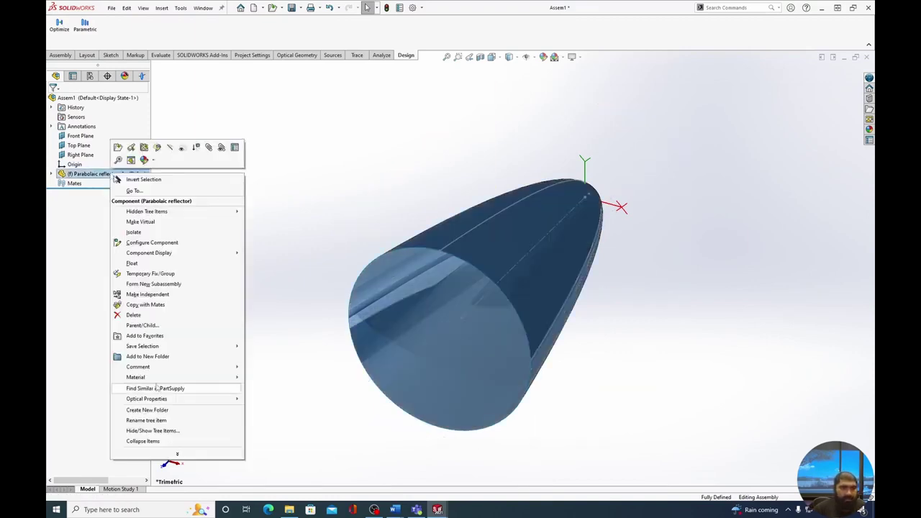
pyautogui.click(135, 263)
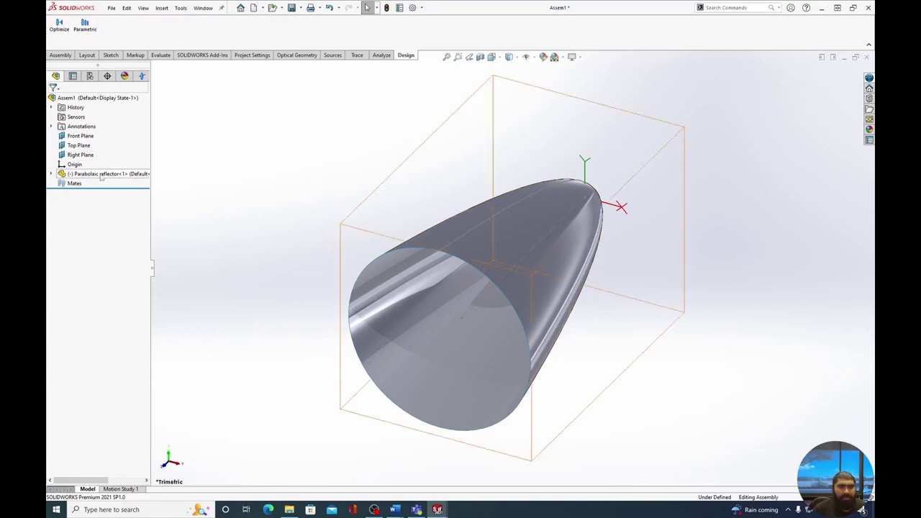
# Step: Mate the reflector's Front Plane coincident with the assembly's Front Plane
pyautogui.click(60, 56)
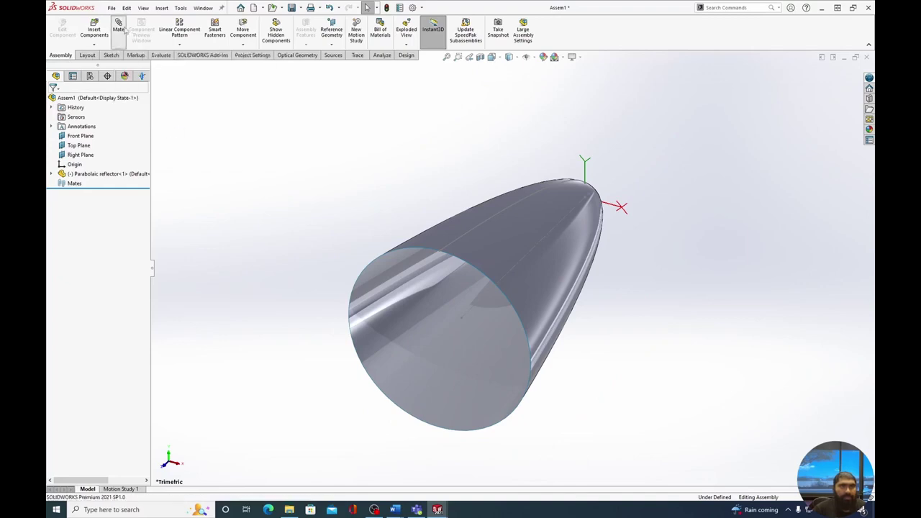
pyautogui.click(119, 29)
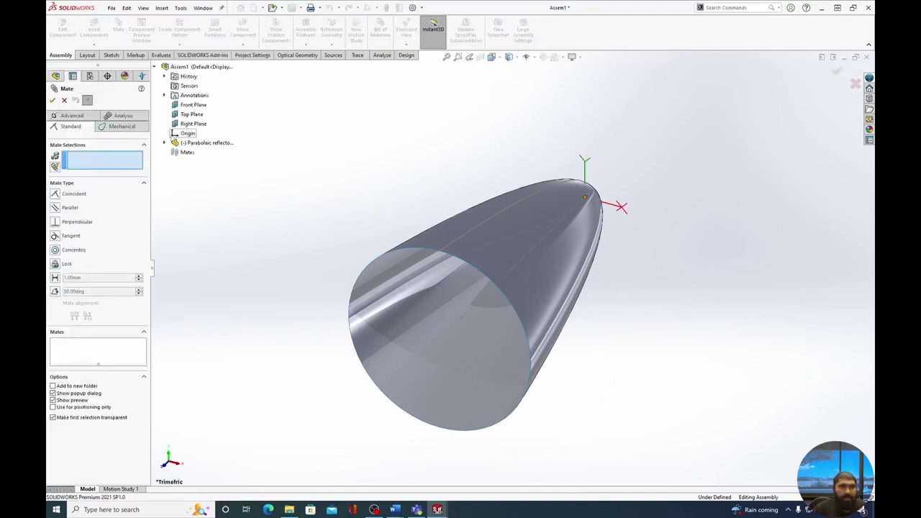
pyautogui.click(164, 143)
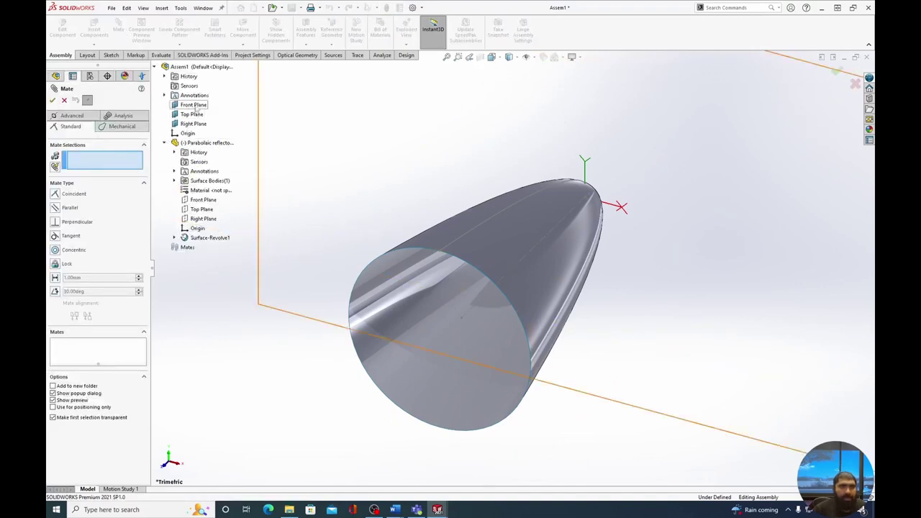
pyautogui.click(193, 104)
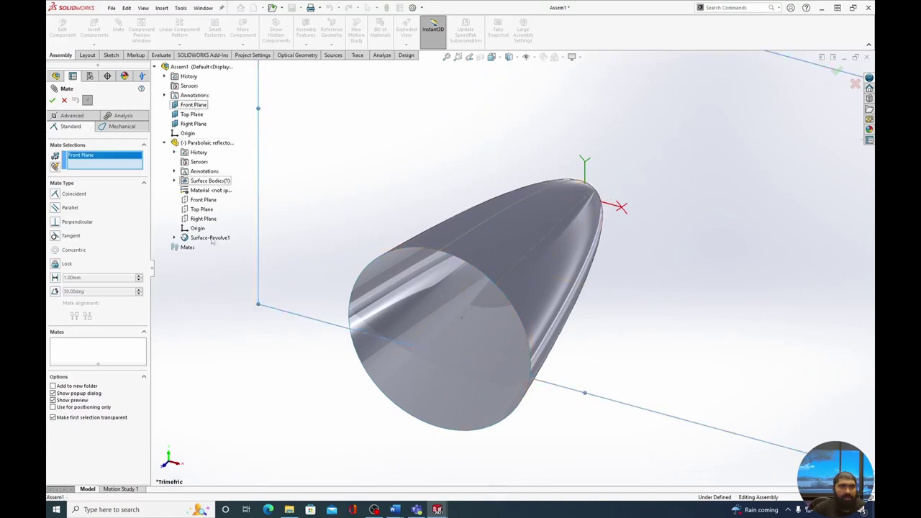
pyautogui.click(203, 199)
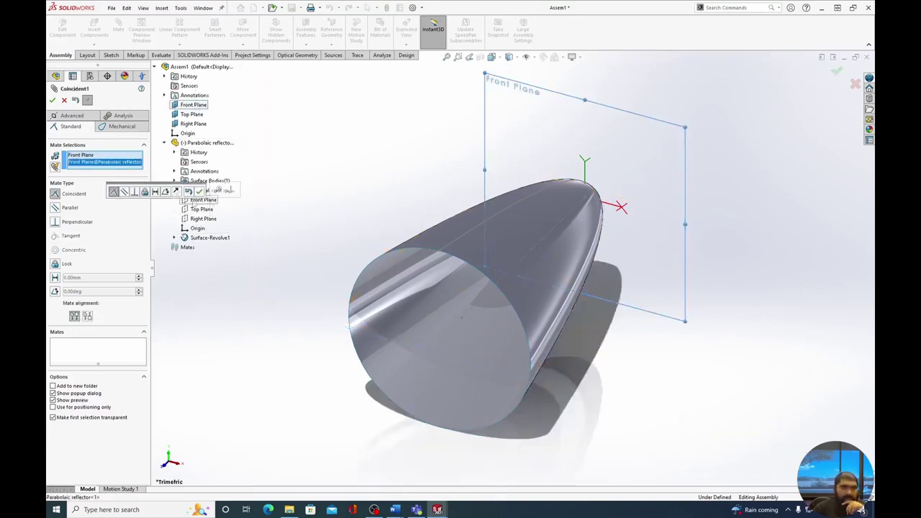
pyautogui.click(53, 100)
# Step: Add coincident Top Plane and Right Plane mates between the assembly and reflector
pyautogui.click(193, 115)
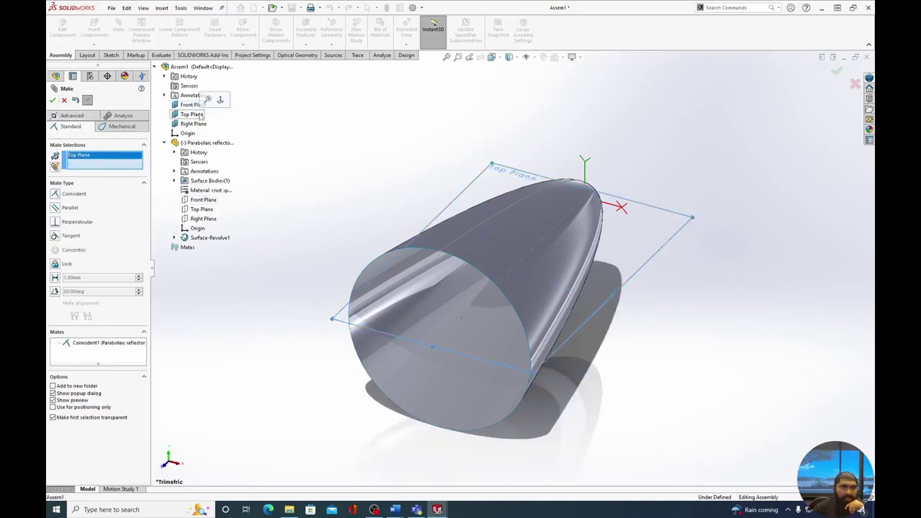
pyautogui.click(202, 209)
pyautogui.click(53, 100)
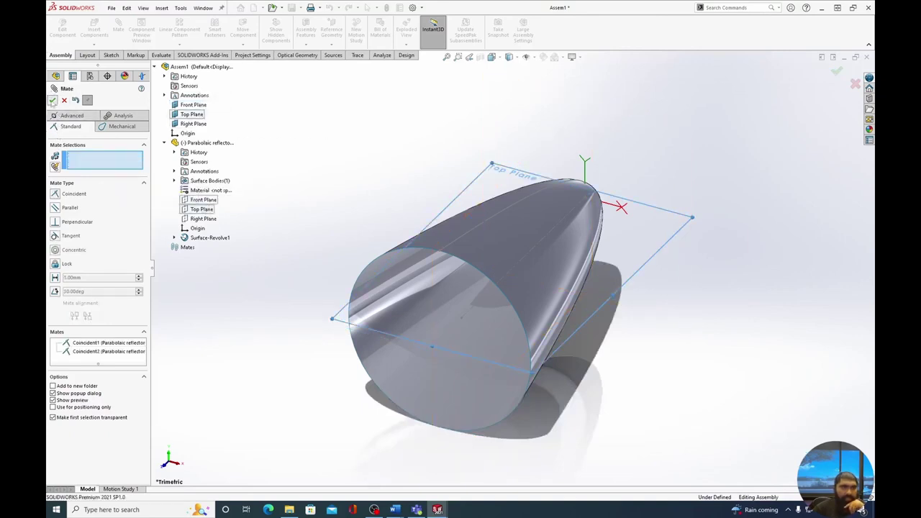
pyautogui.click(193, 124)
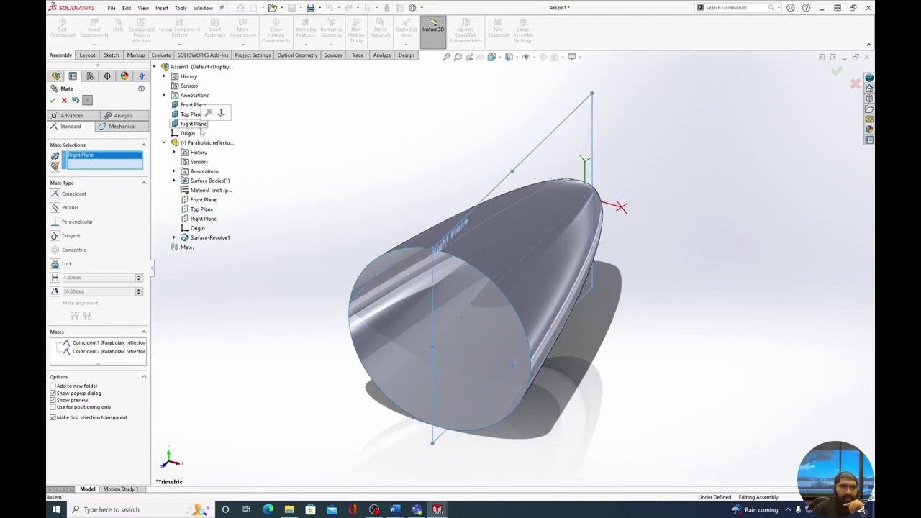
pyautogui.click(203, 218)
pyautogui.click(53, 100)
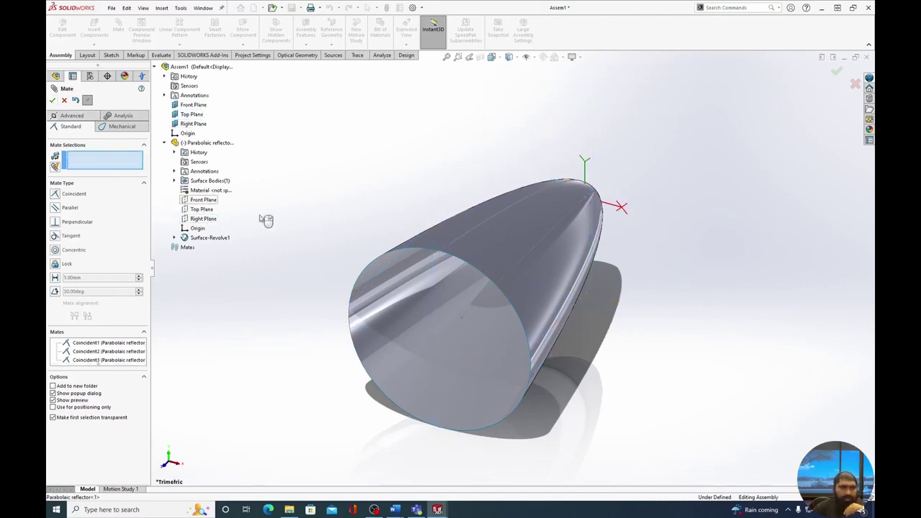
pyautogui.click(53, 100)
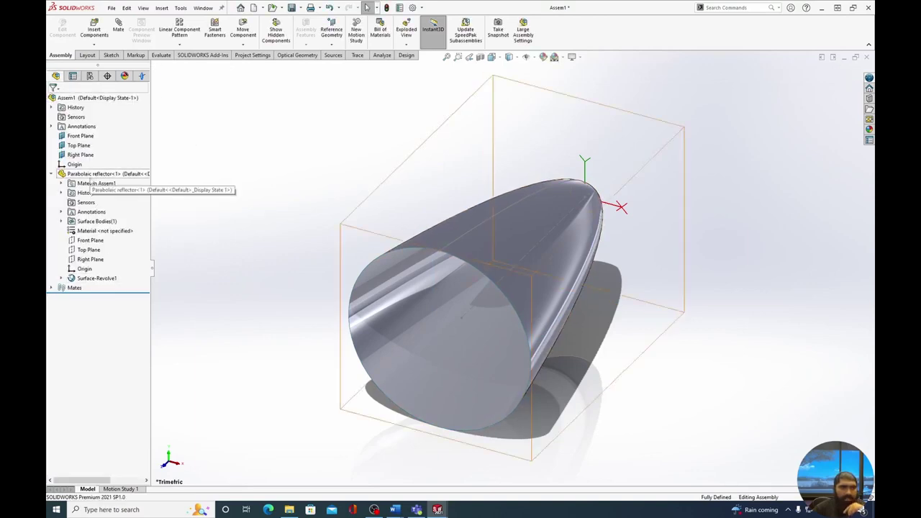
# Step: Insert the Target part from Open documents into Assem1
pyautogui.click(94, 31)
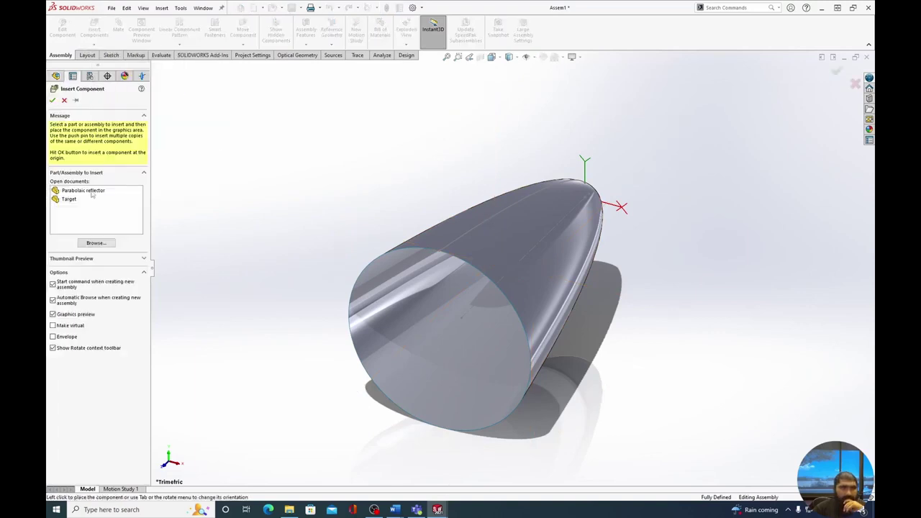
pyautogui.click(68, 200)
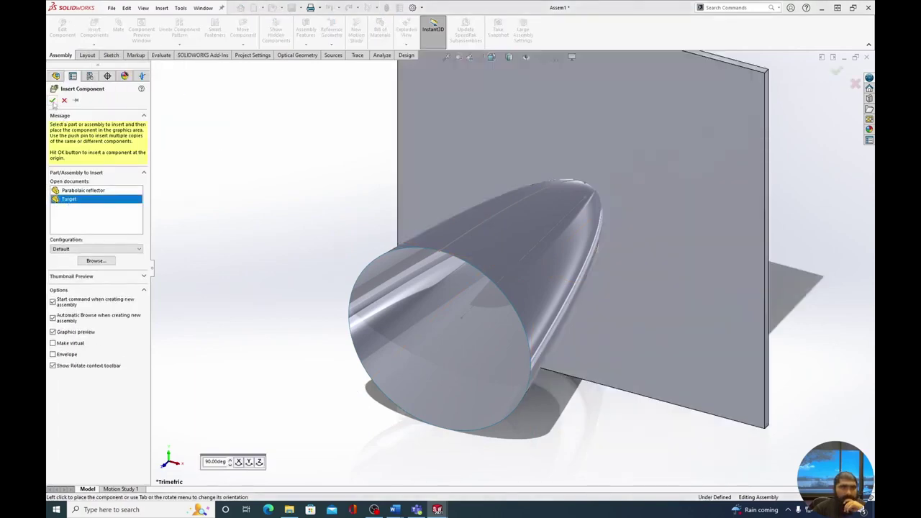
pyautogui.click(53, 101)
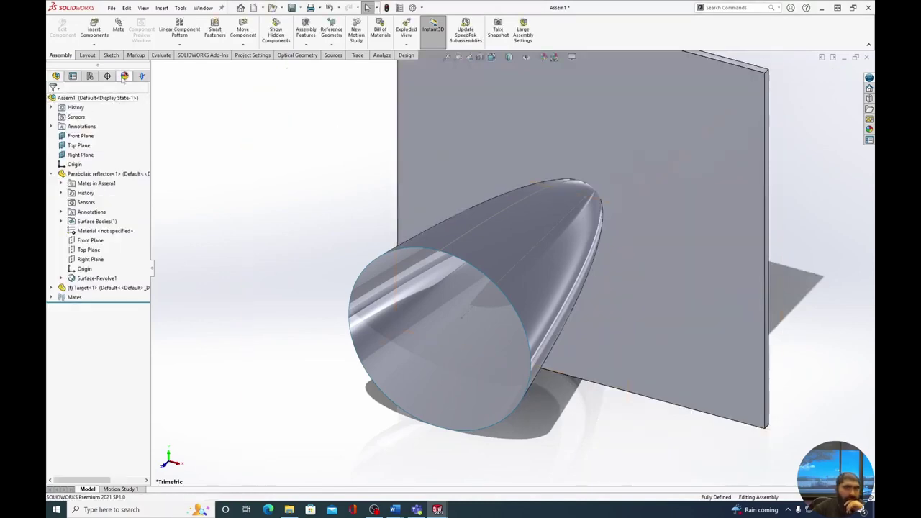
# Step: Cancel the mate and set the Target component to Float
pyautogui.click(118, 31)
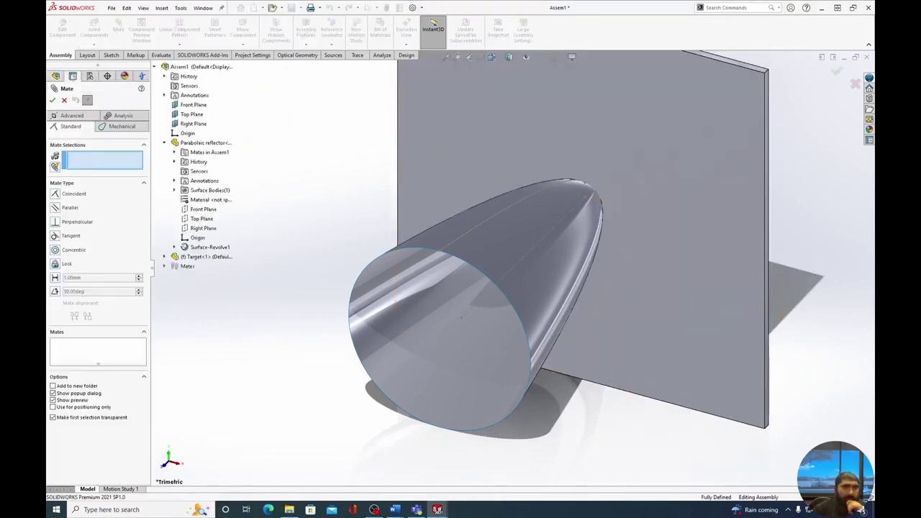
pyautogui.click(58, 76)
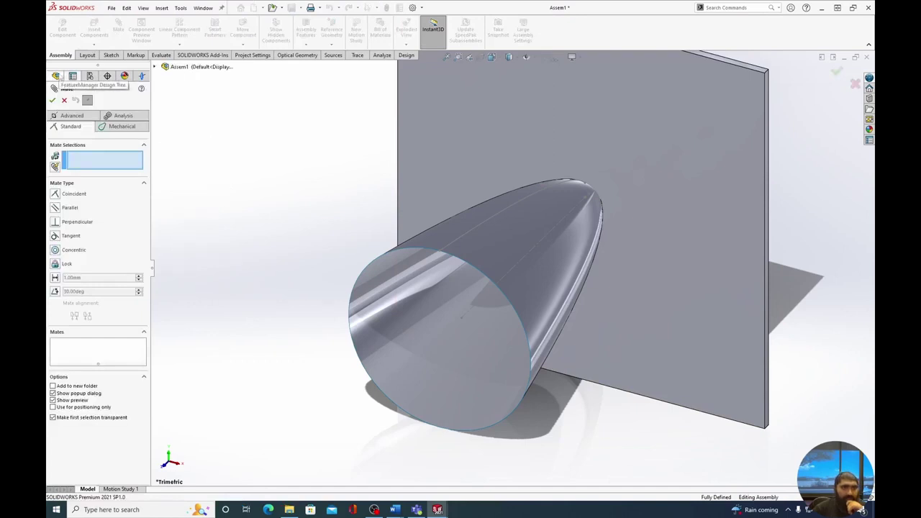
pyautogui.click(64, 100)
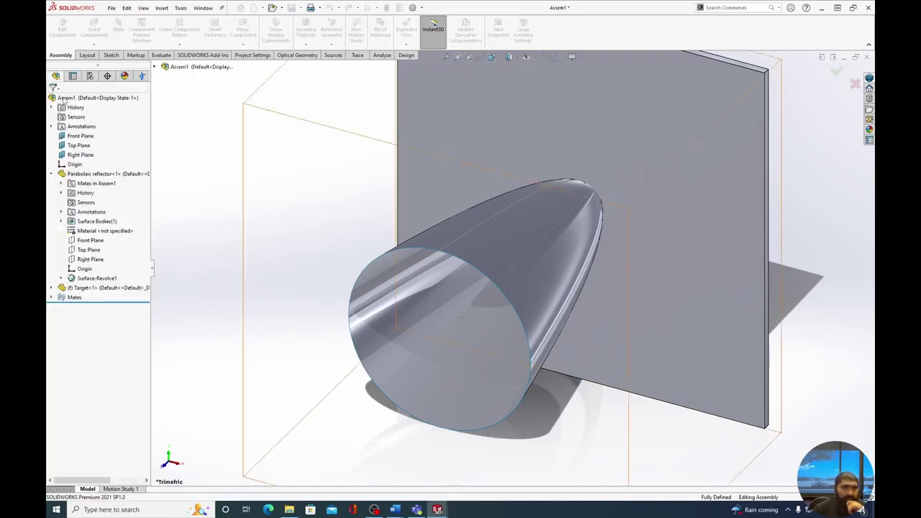
pyautogui.rightClick(86, 289)
pyautogui.click(115, 321)
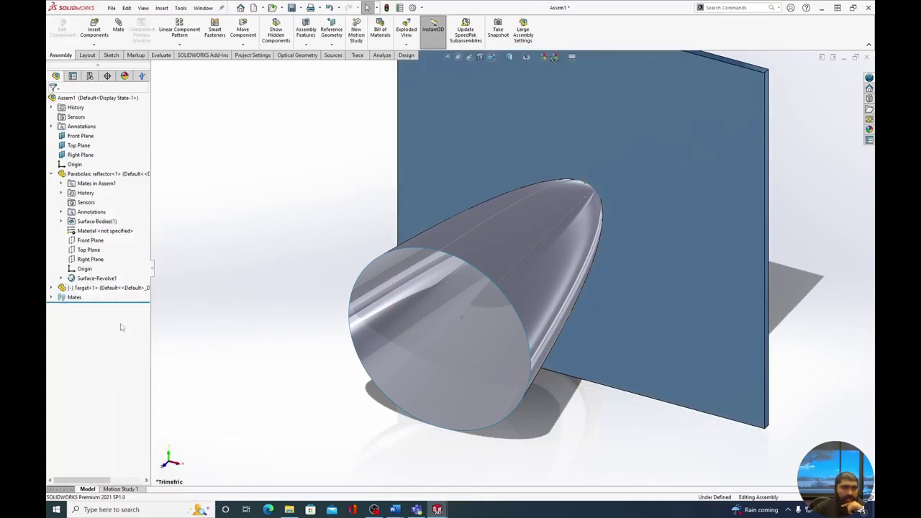
# Step: Mate the Target's Top Plane coincident with the reflector's Top Plane
pyautogui.click(119, 30)
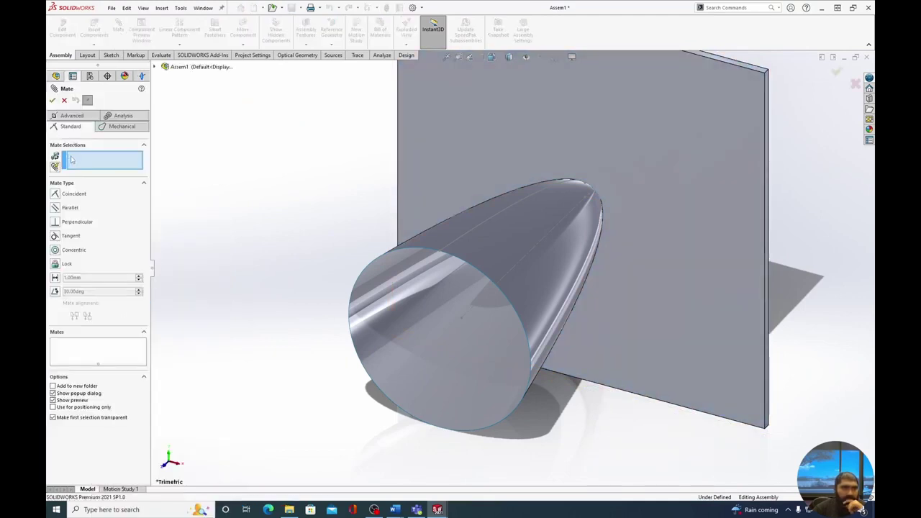
pyautogui.click(154, 66)
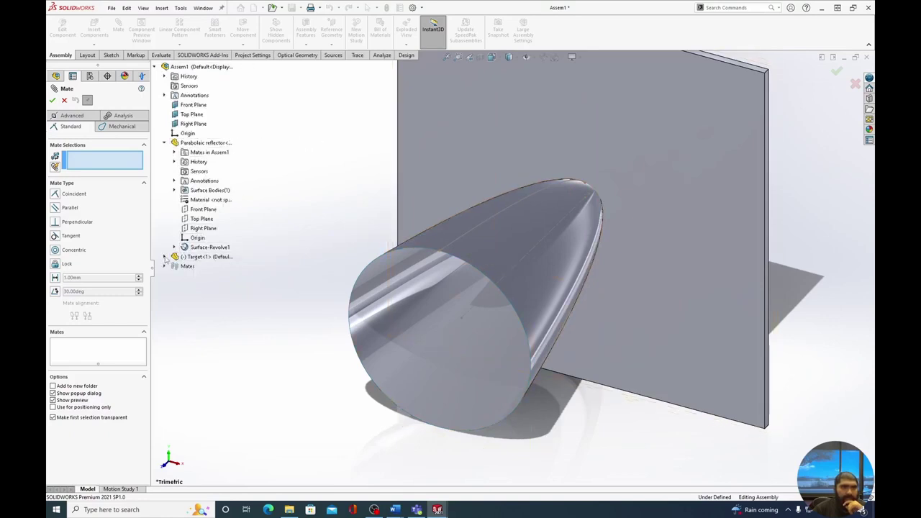
pyautogui.click(164, 257)
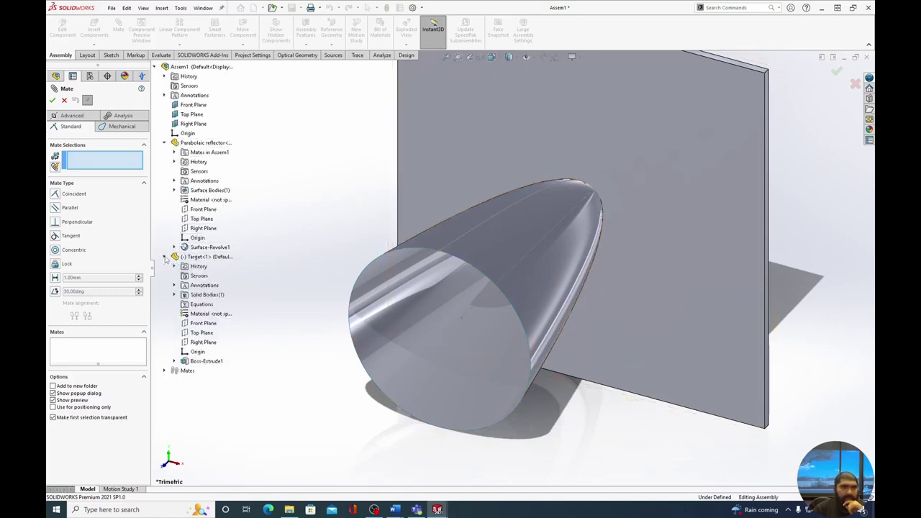
pyautogui.click(204, 208)
pyautogui.click(203, 323)
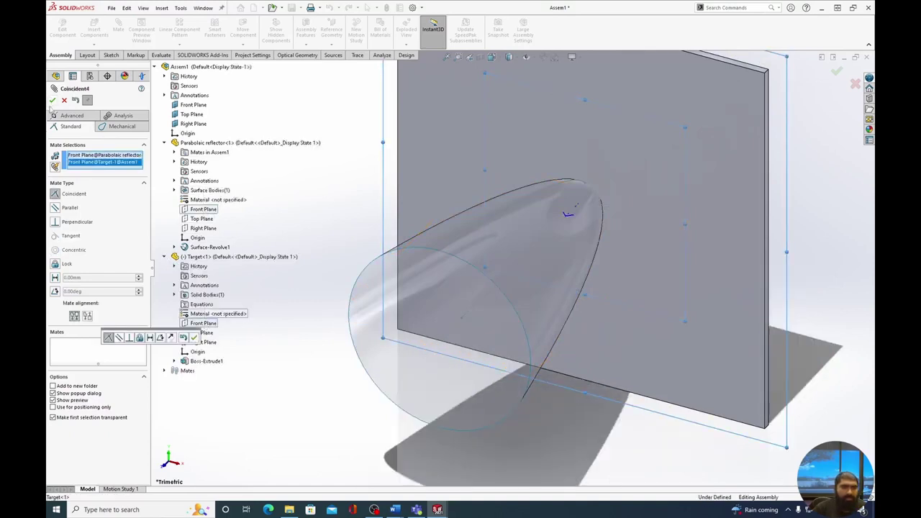
pyautogui.click(106, 162)
pyautogui.press('Delete')
pyautogui.press('Delete')
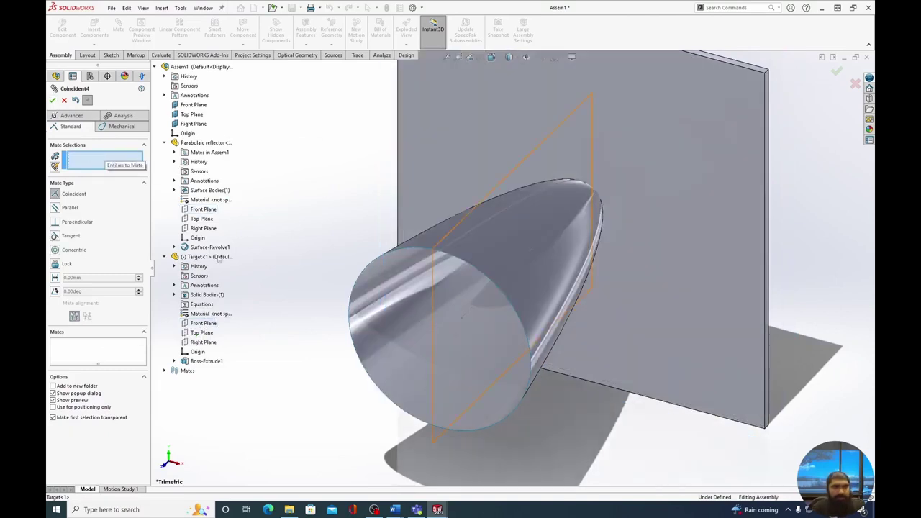
pyautogui.click(202, 218)
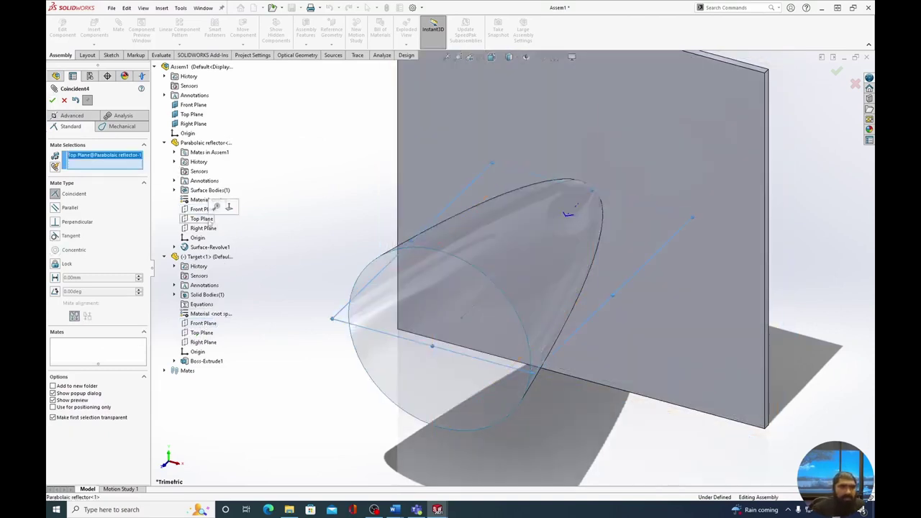
pyautogui.click(202, 332)
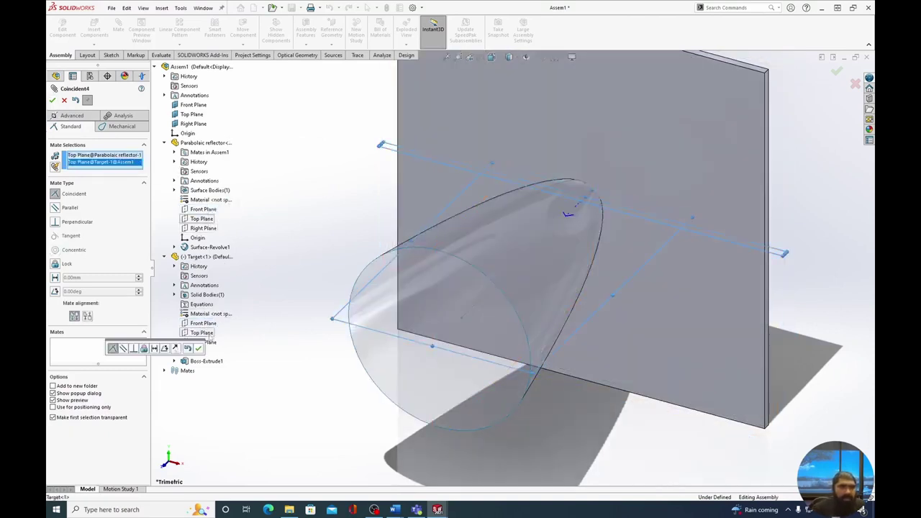
pyautogui.click(52, 101)
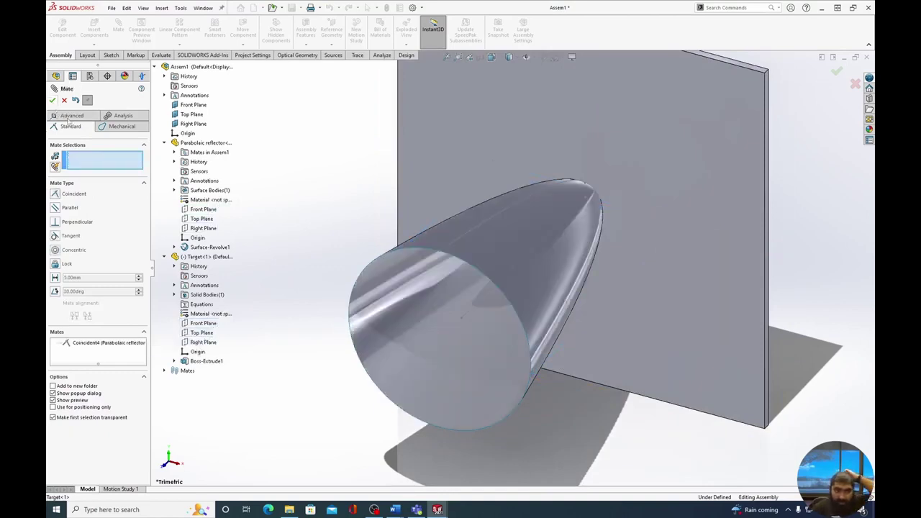
# Step: Mate the Target's Right Plane coincident with the reflector's Right Plane
pyautogui.click(203, 228)
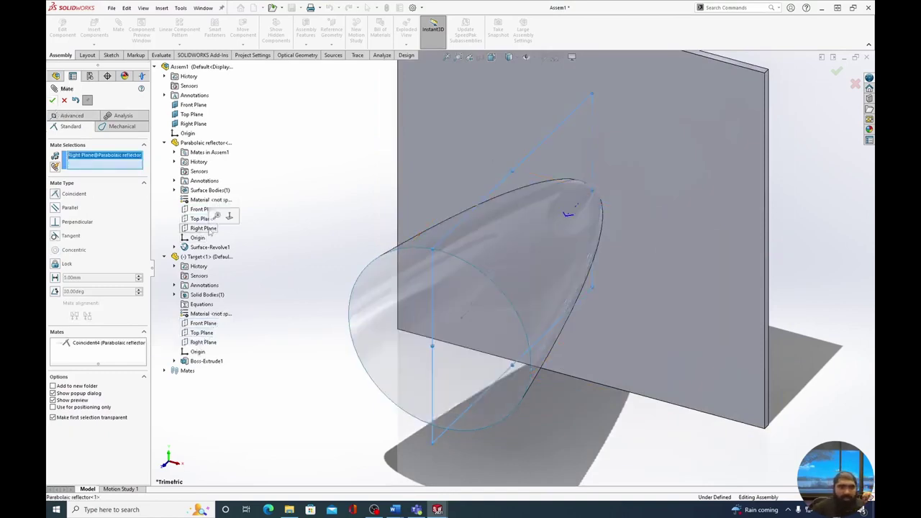
pyautogui.click(204, 342)
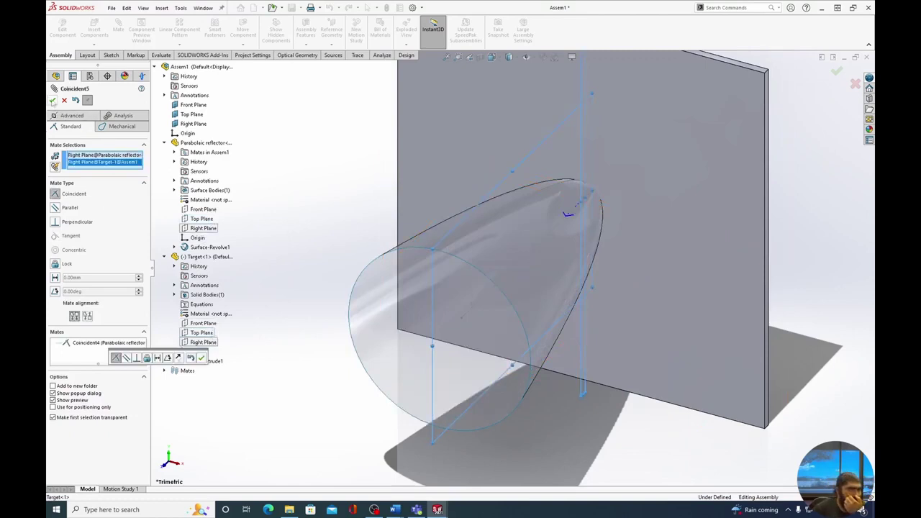
pyautogui.click(53, 101)
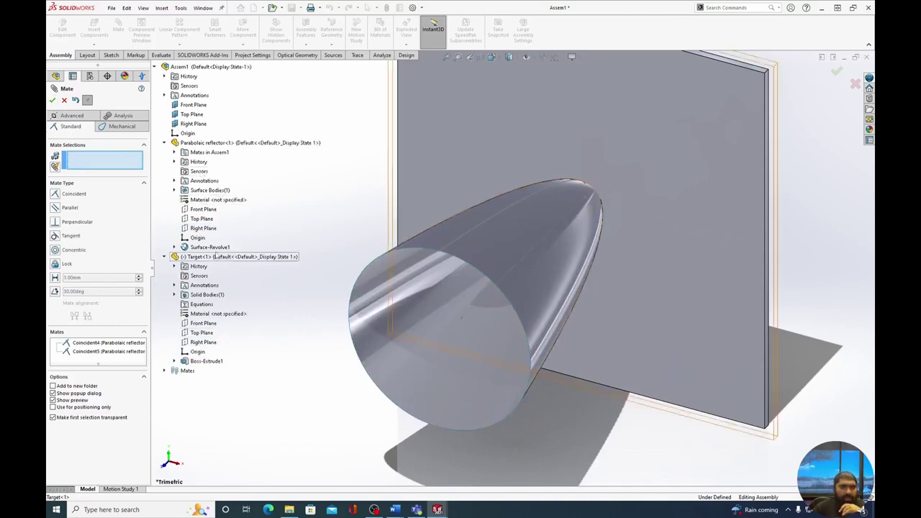
# Step: Add a 200 mm Distance mate between the reflector's and Target's Front Planes
pyautogui.click(205, 209)
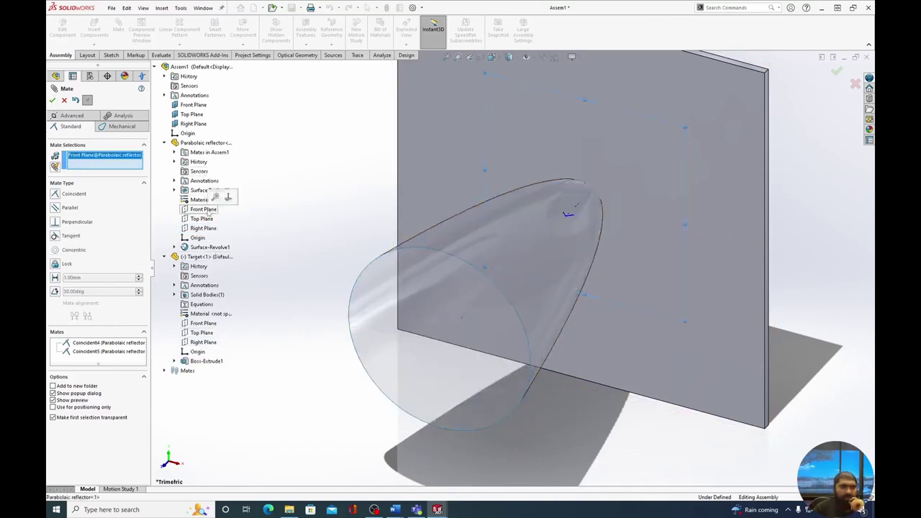
pyautogui.click(205, 325)
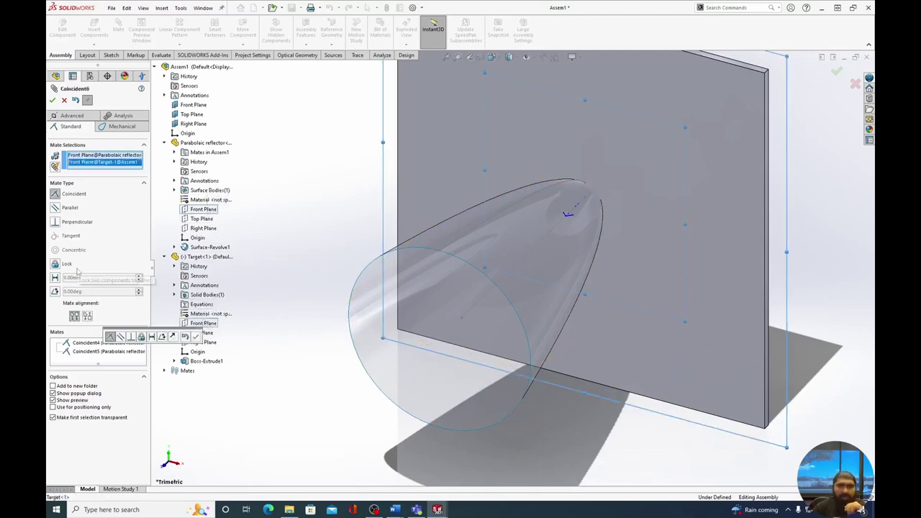
pyautogui.click(55, 278)
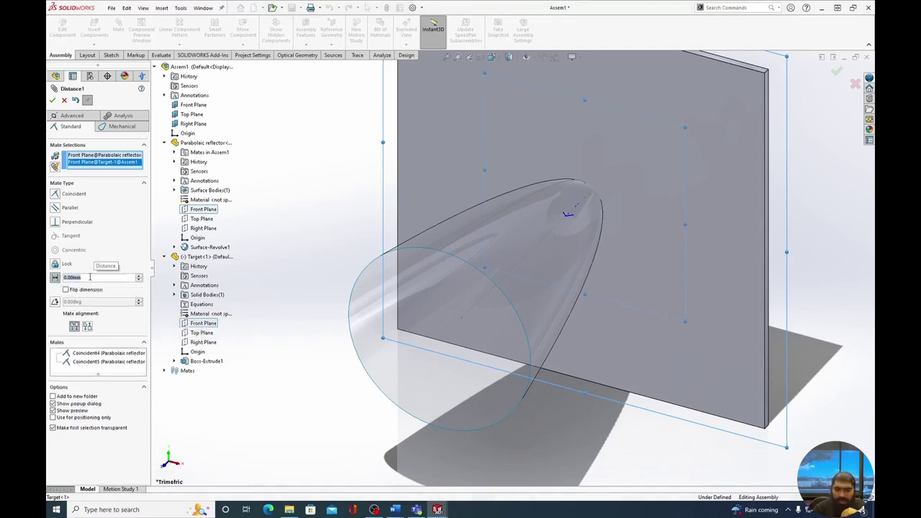
pyautogui.write('200')
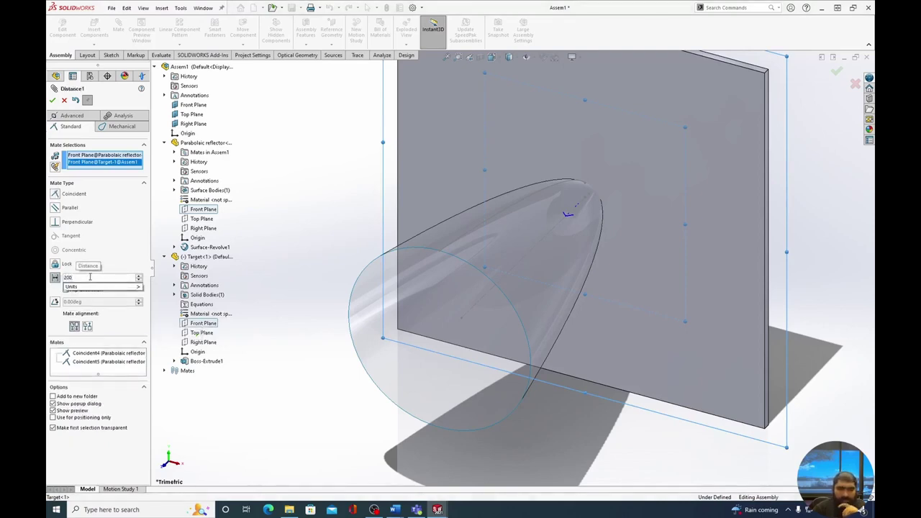
pyautogui.press('Return')
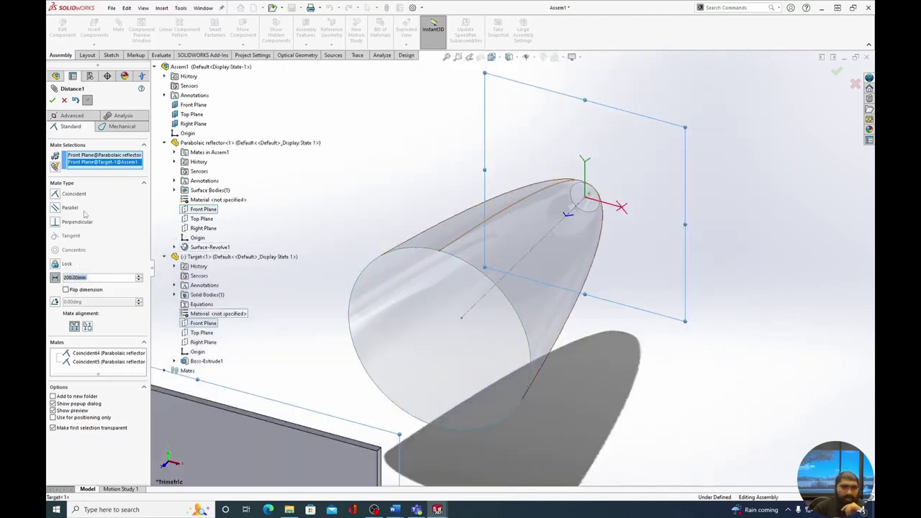
pyautogui.click(52, 101)
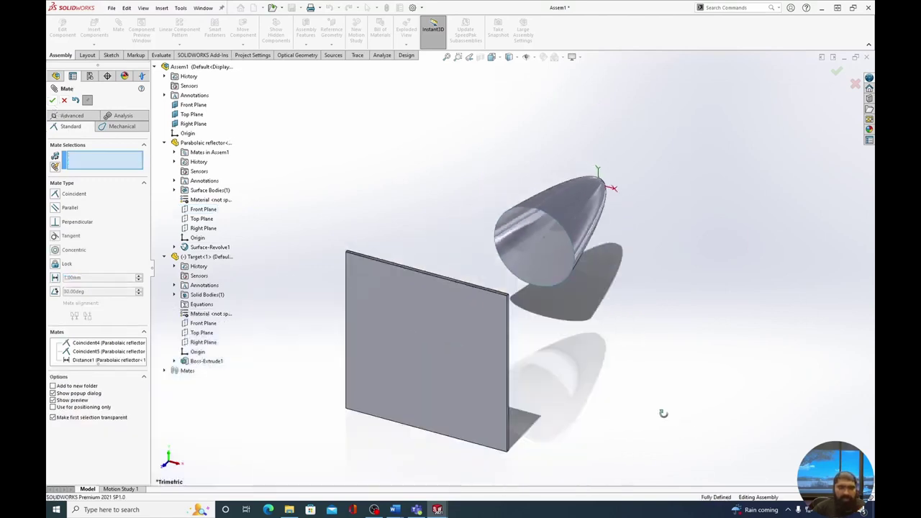
# Step: Re-edit Distance1 to test flipping the plate, keeping its original side at 200 mm
pyautogui.moveTo(664, 411); pyautogui.dragTo(470, 349, button='middle')
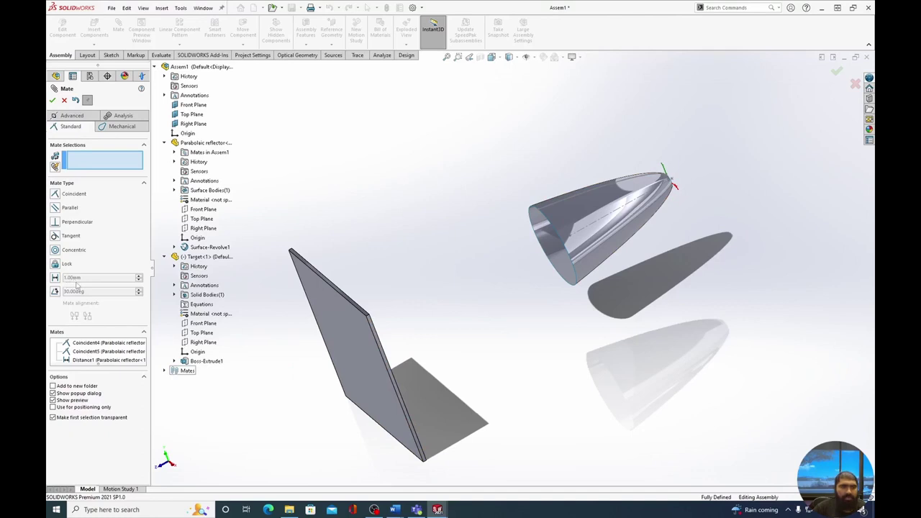
pyautogui.click(97, 360)
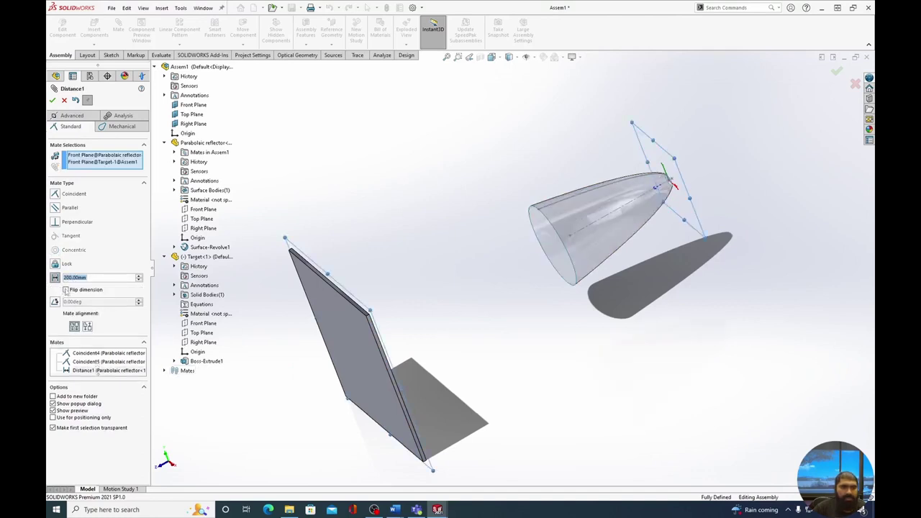
pyautogui.click(65, 290)
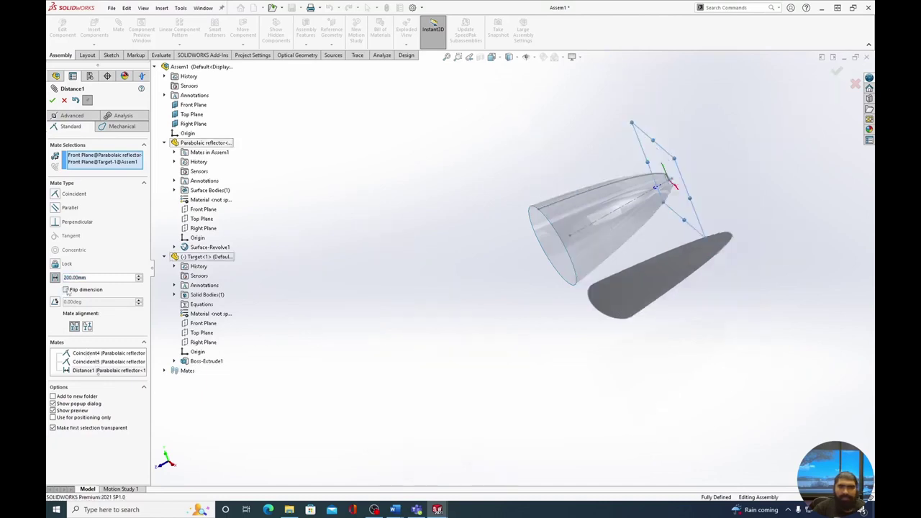
pyautogui.click(66, 289)
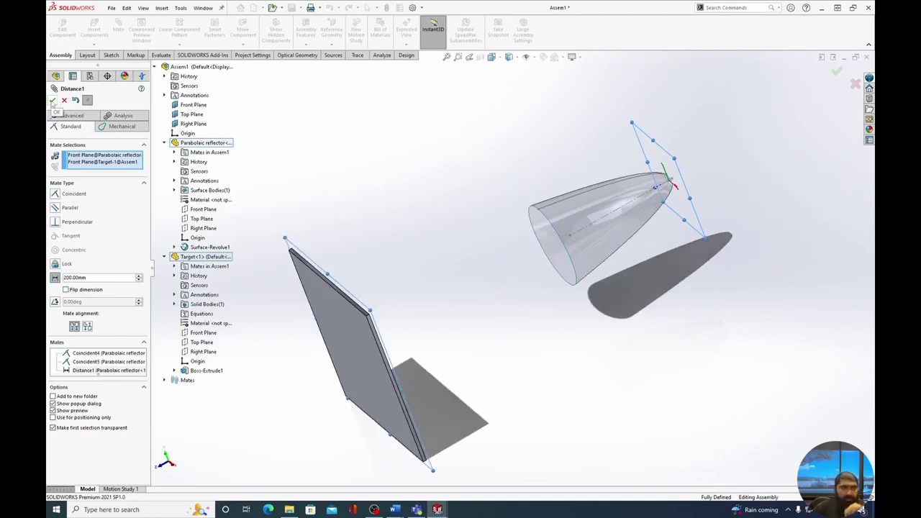
pyautogui.click(53, 100)
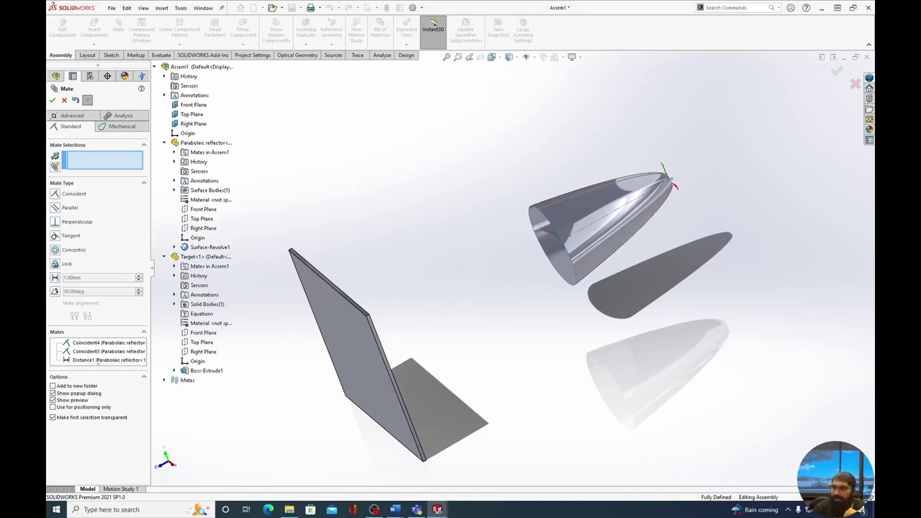
# Step: Show the Sources tools and switch from the FeatureManager back to the APEX Optics Manager tree
pyautogui.click(333, 55)
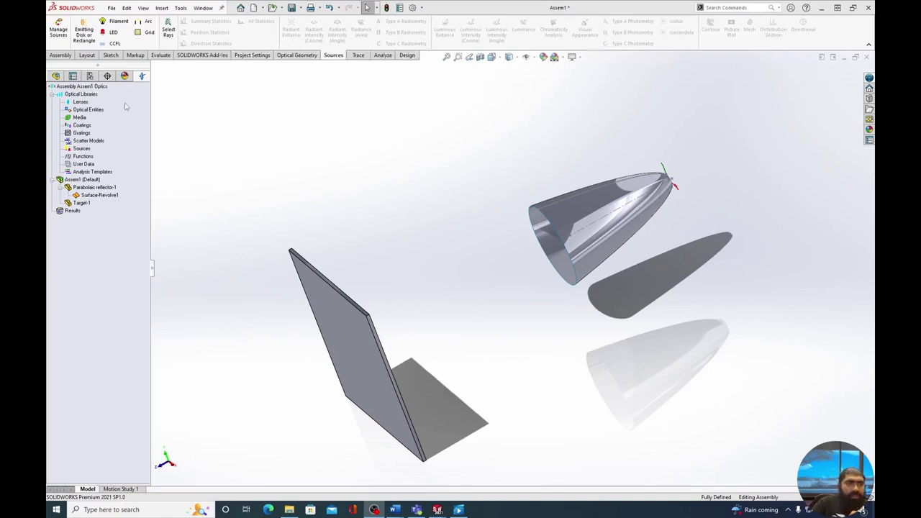
pyautogui.click(55, 75)
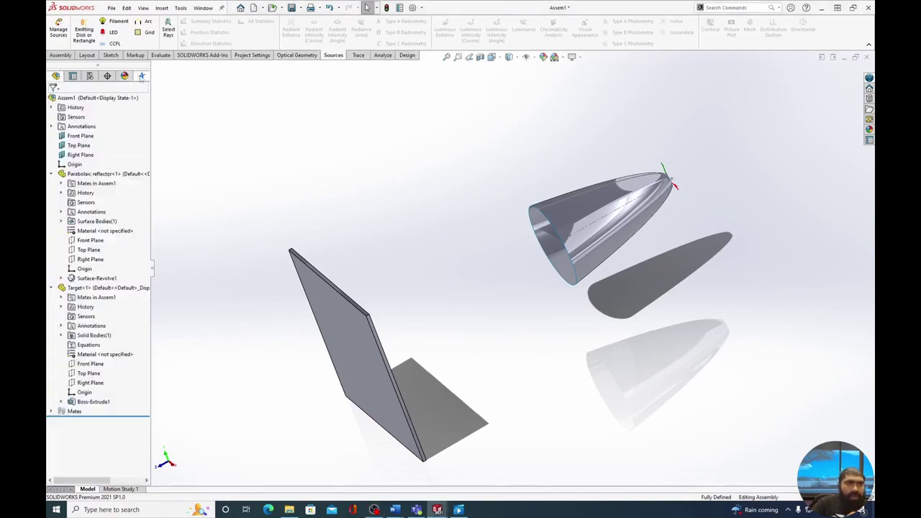
pyautogui.click(142, 76)
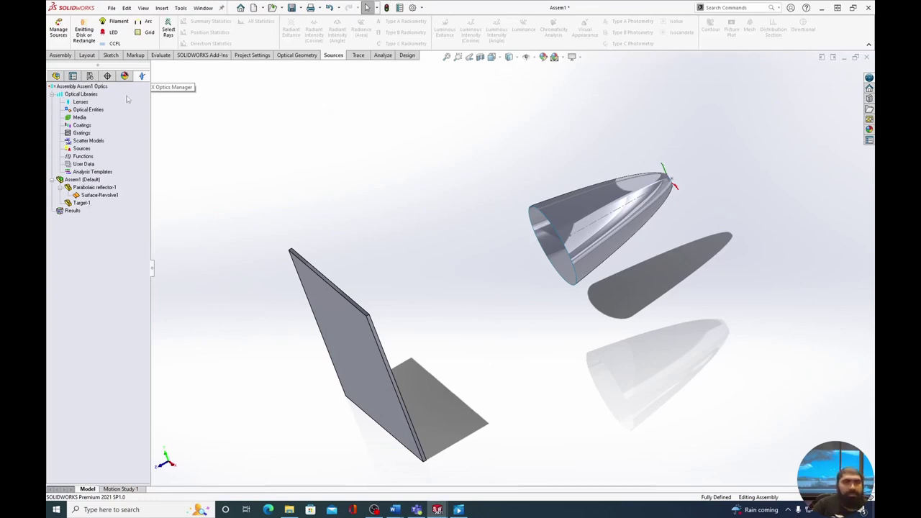
# Step: Search the light source library for 'LW' and insert the LW3C LED source
pyautogui.click(58, 32)
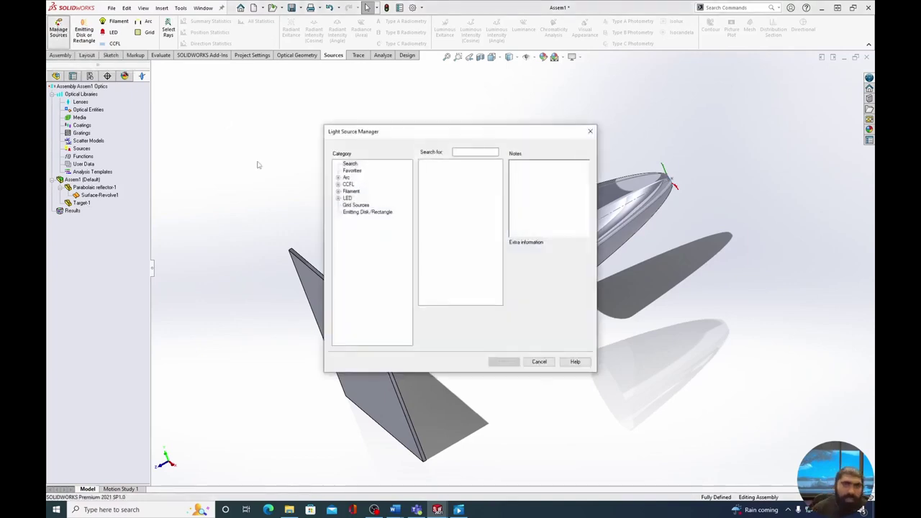
pyautogui.click(470, 153)
pyautogui.write('LW')
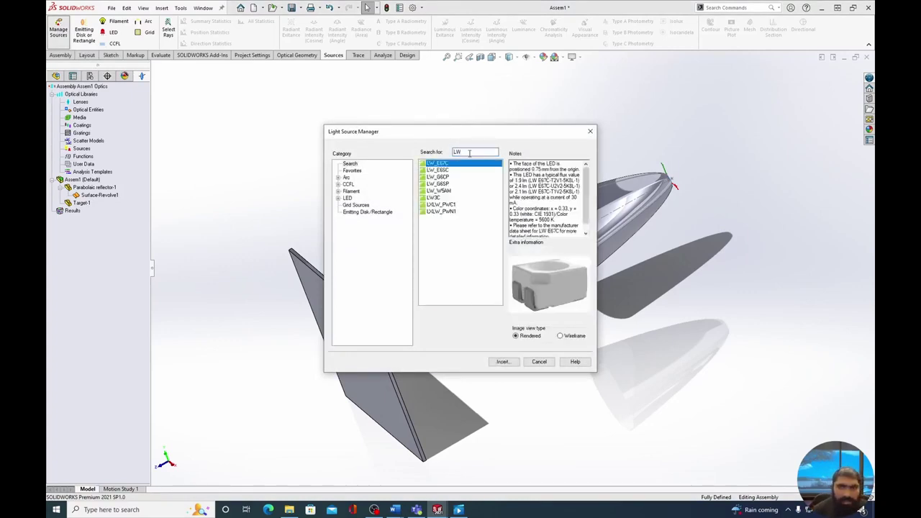
pyautogui.click(448, 197)
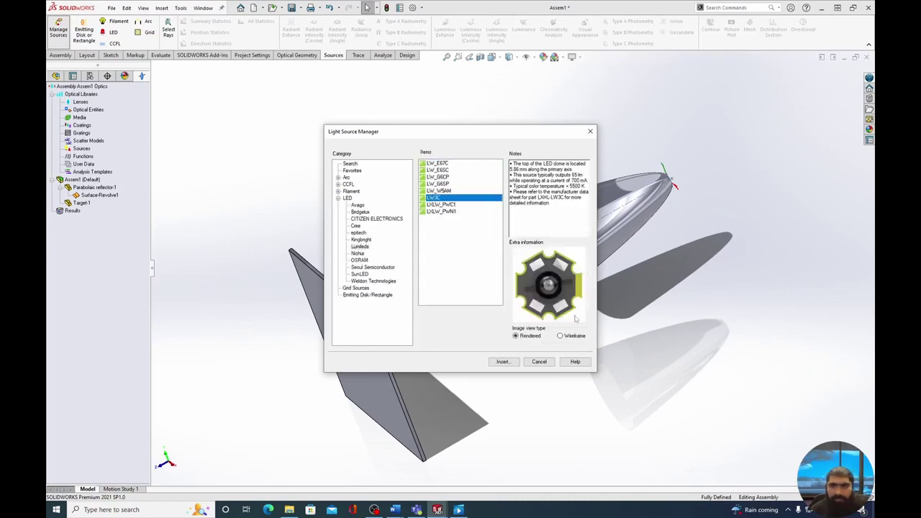
pyautogui.click(502, 362)
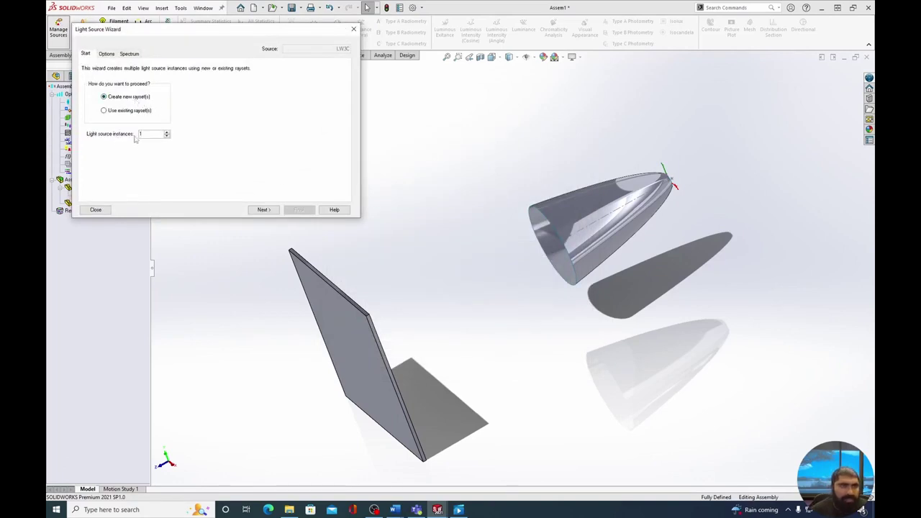
# Step: Set the LW3C rayset wavelength to 550 nm and finish creating the source
pyautogui.click(108, 55)
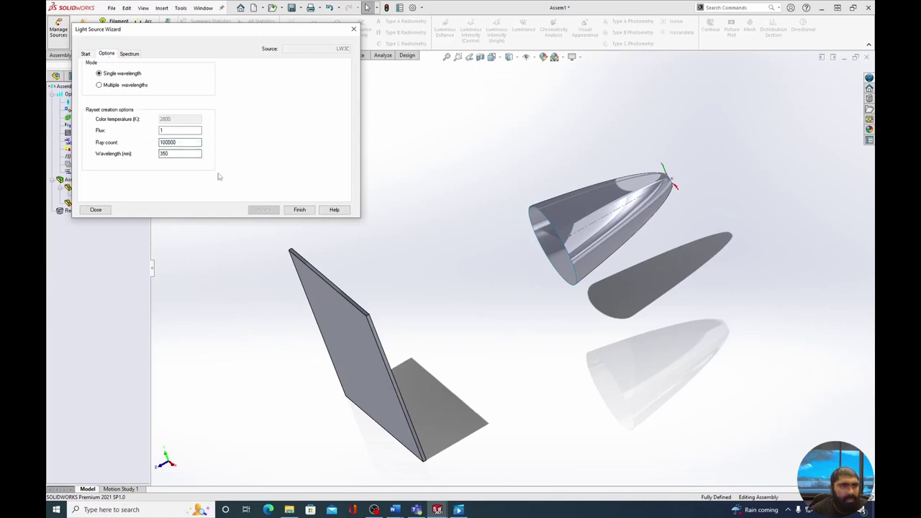
pyautogui.doubleClick(165, 153)
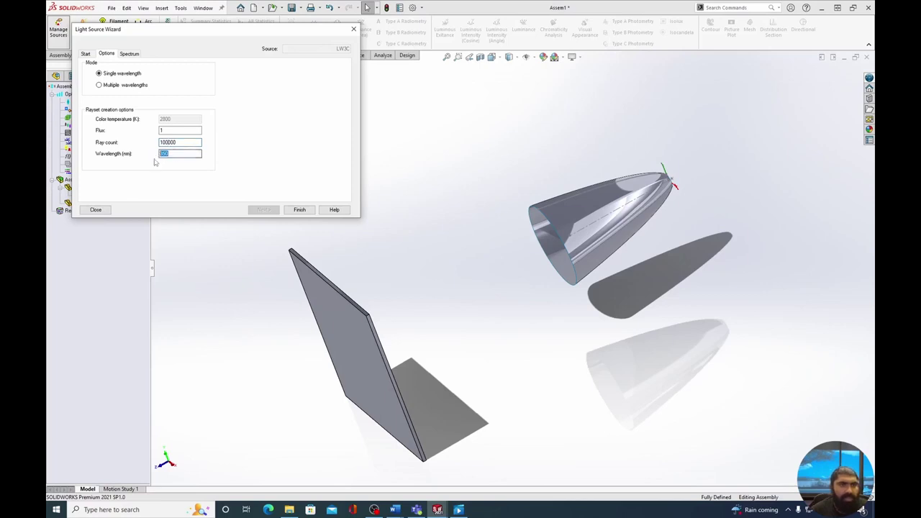
pyautogui.write('55')
pyautogui.click(299, 210)
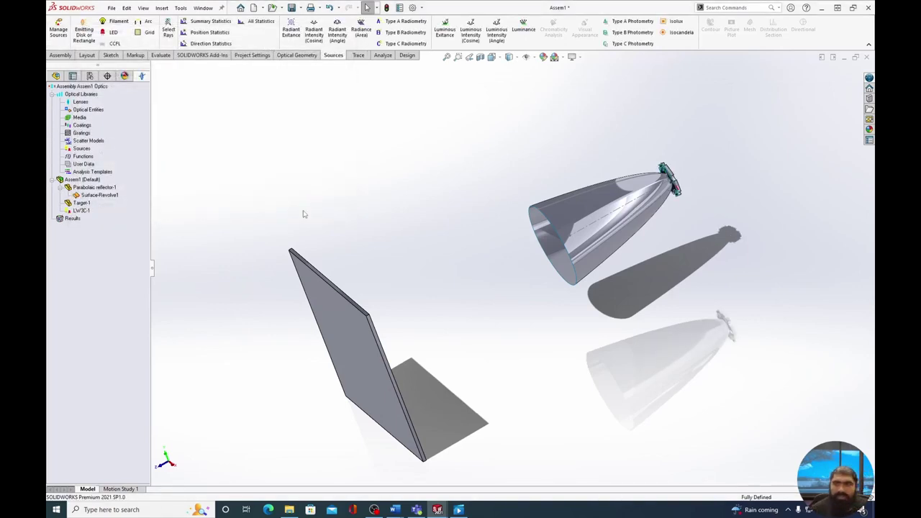
# Step: Mate the LW3C's Top Plane coincident with the reflector's Top Plane
pyautogui.scroll(2, 642, 195)
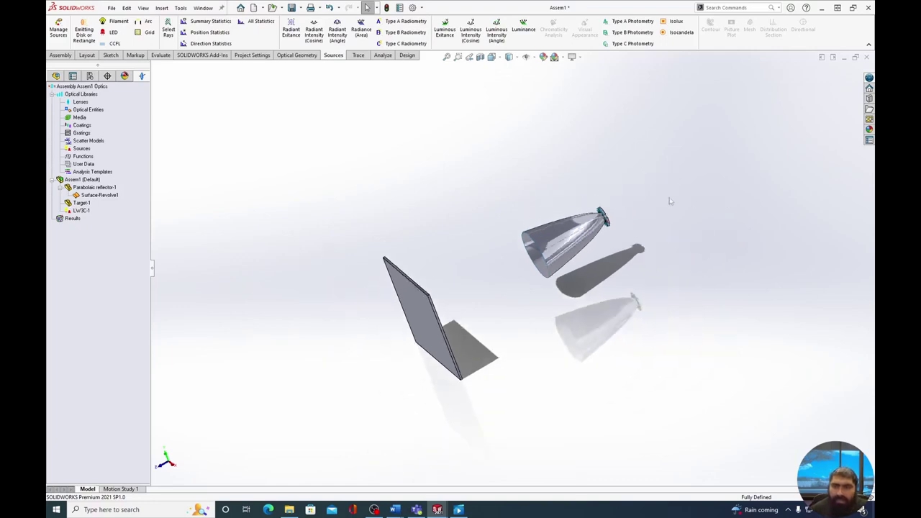
pyautogui.scroll(-8, 621, 202)
pyautogui.moveTo(360, 372); pyautogui.dragTo(568, 461, button='middle')
pyautogui.click(55, 75)
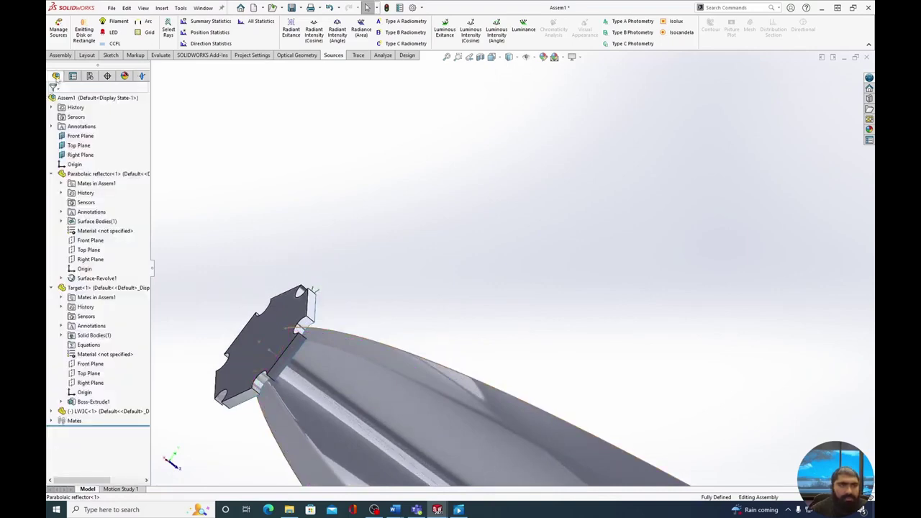
pyautogui.click(61, 55)
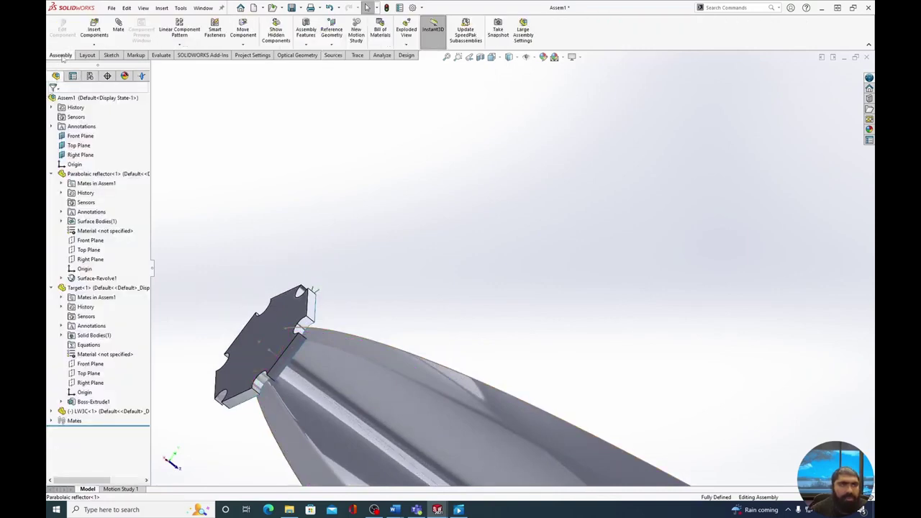
pyautogui.click(118, 29)
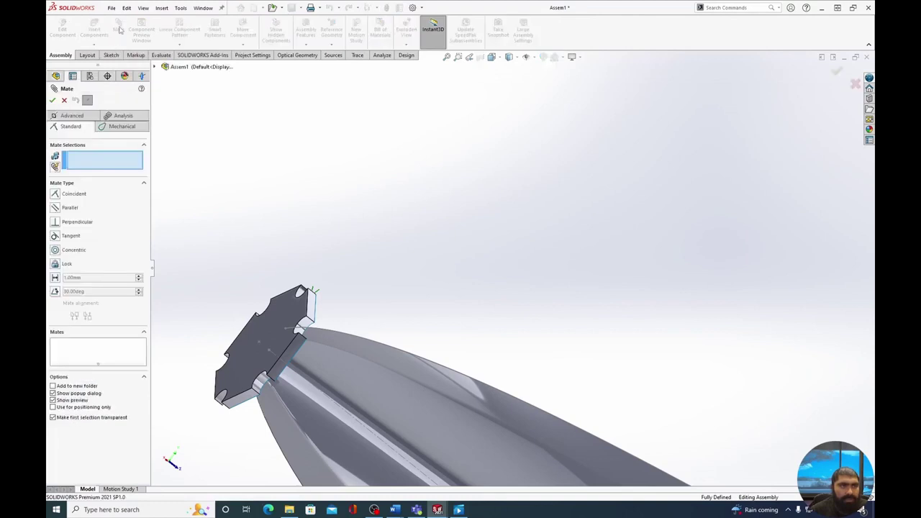
pyautogui.click(154, 67)
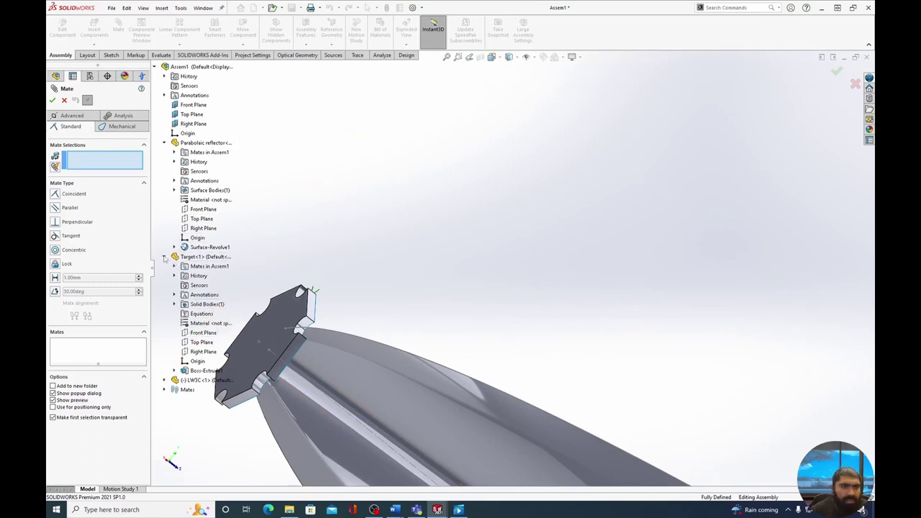
pyautogui.click(164, 257)
pyautogui.click(165, 266)
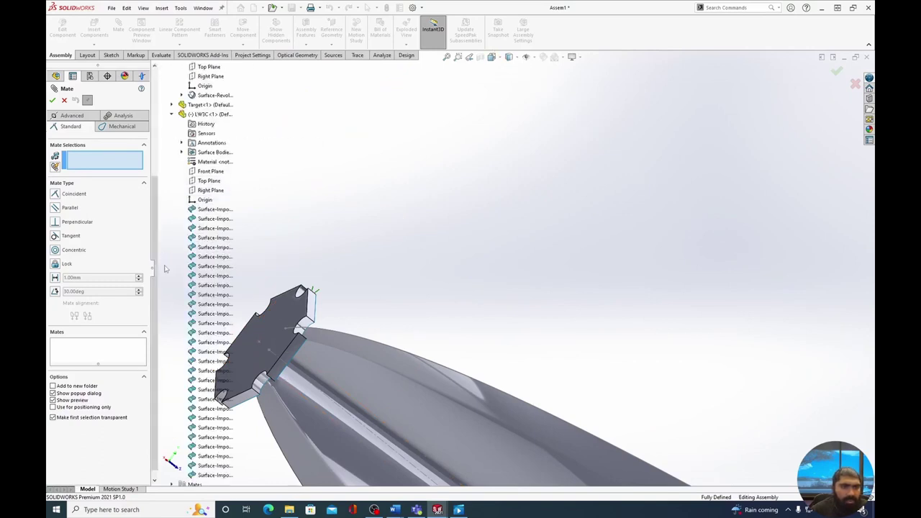
pyautogui.scroll(4, 216, 201)
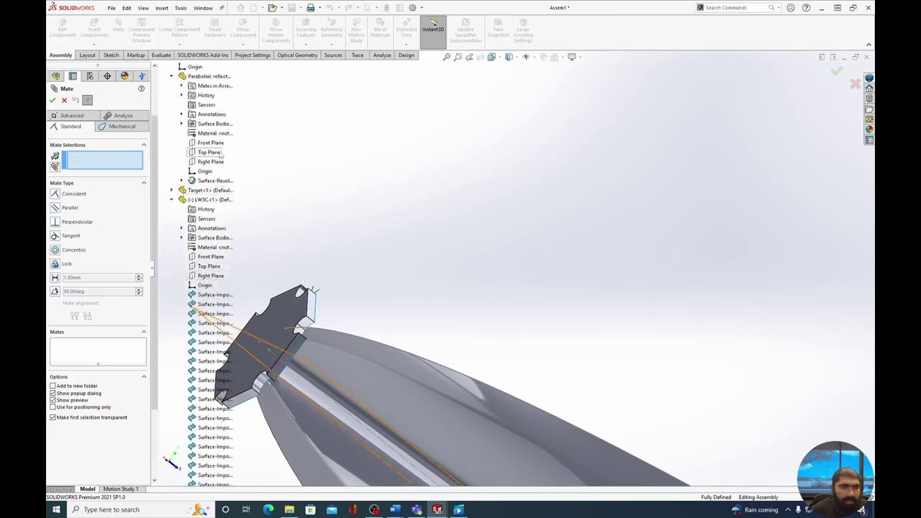
pyautogui.click(218, 153)
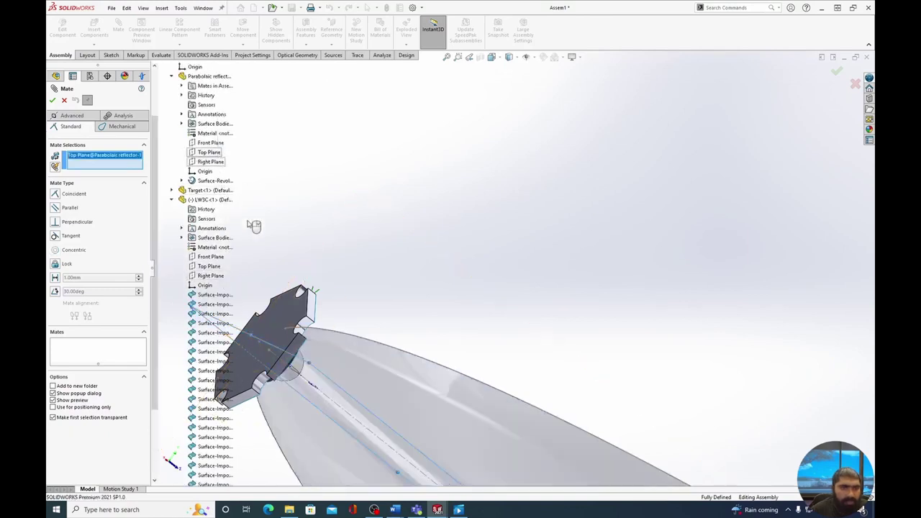
pyautogui.click(210, 267)
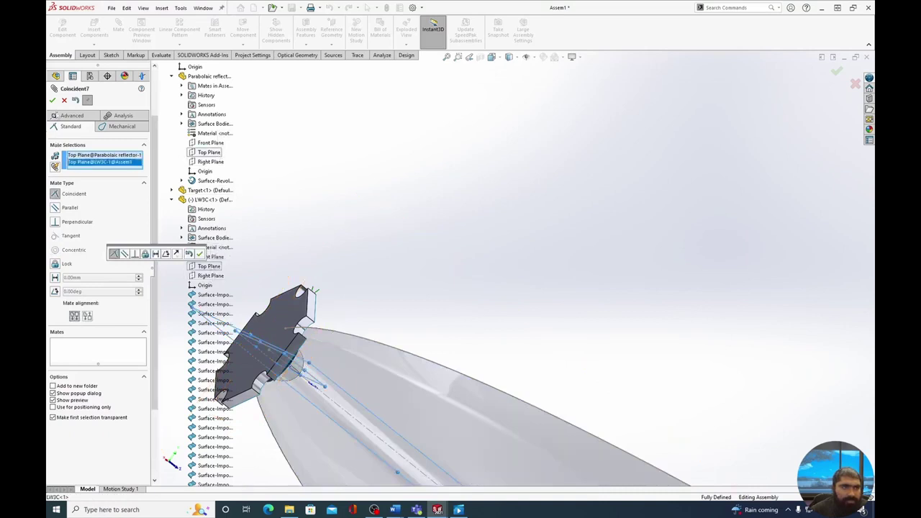
pyautogui.click(53, 101)
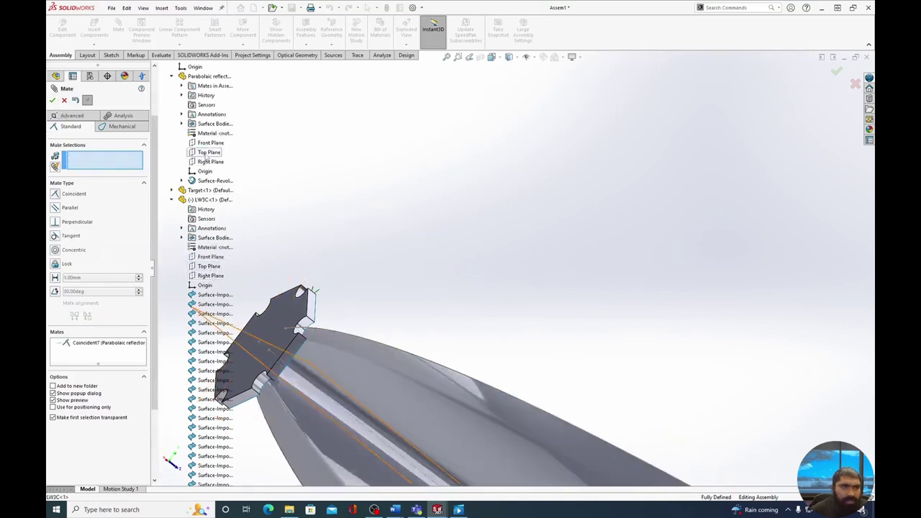
# Step: Mate the LW3C's Right Plane coincident with the reflector's Right Plane
pyautogui.click(210, 162)
pyautogui.click(210, 276)
pyautogui.click(52, 101)
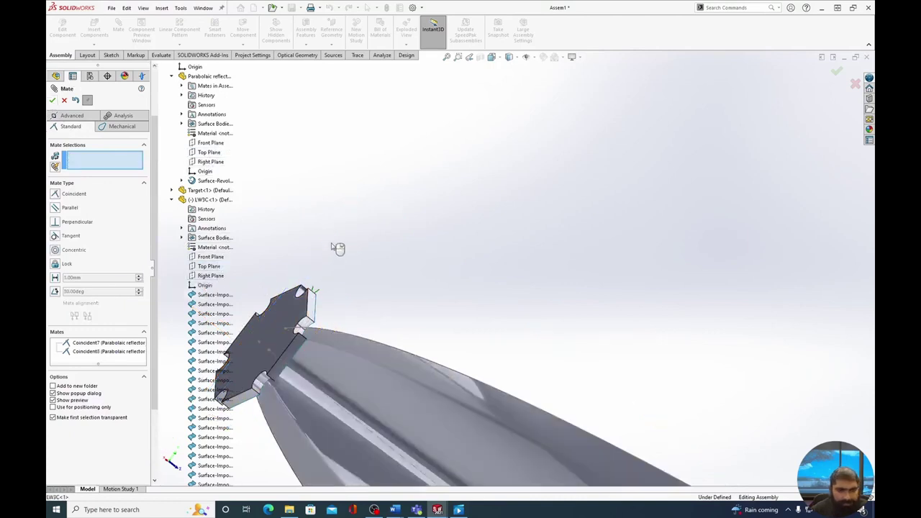
# Step: Make the LW3C's round face coincident with the reflector's rear edge as Coincident9
pyautogui.moveTo(310, 203); pyautogui.dragTo(331, 306, button='middle')
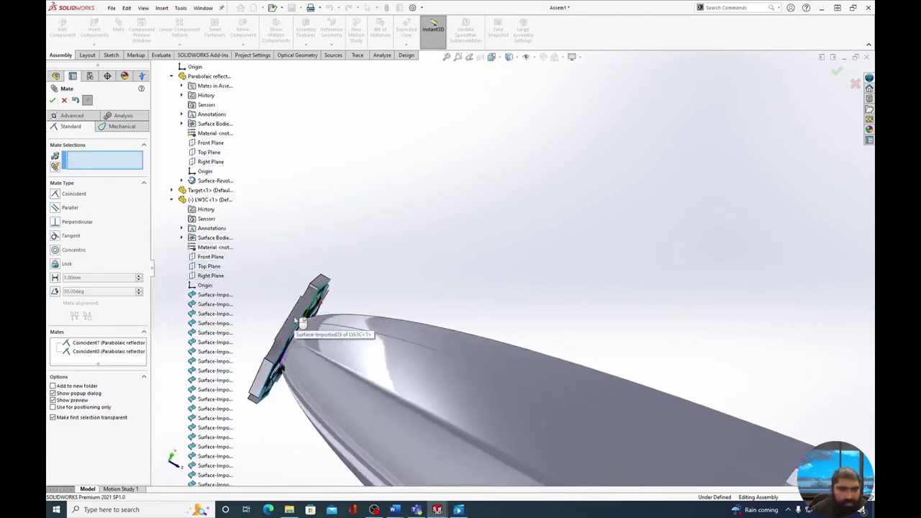
pyautogui.moveTo(288, 311)
pyautogui.mouseDown()
pyautogui.moveTo(256, 272)
pyautogui.moveTo(332, 273)
pyautogui.moveTo(295, 251)
pyautogui.moveTo(296, 320)
pyautogui.mouseUp()
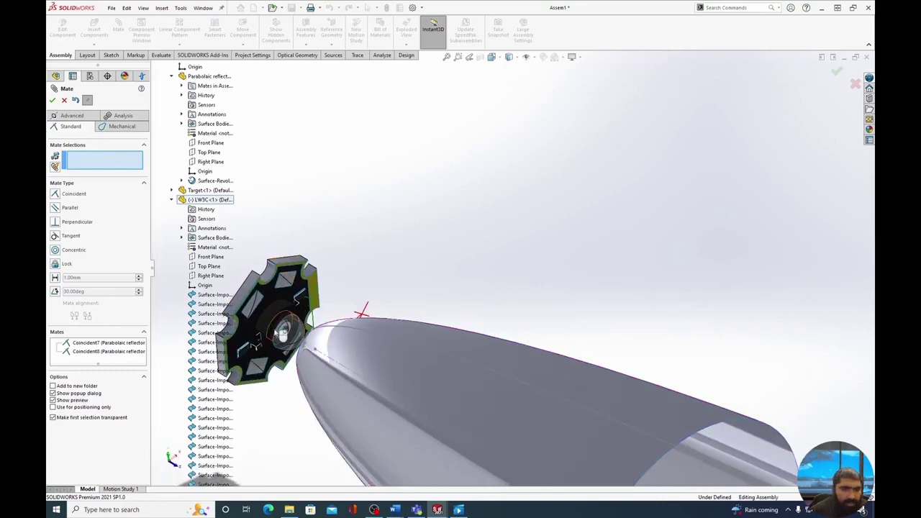
pyautogui.moveTo(327, 267)
pyautogui.mouseDown(button='middle')
pyautogui.moveTo(332, 324)
pyautogui.moveTo(325, 263)
pyautogui.mouseUp(button='middle')
pyautogui.scroll(5, 273, 329)
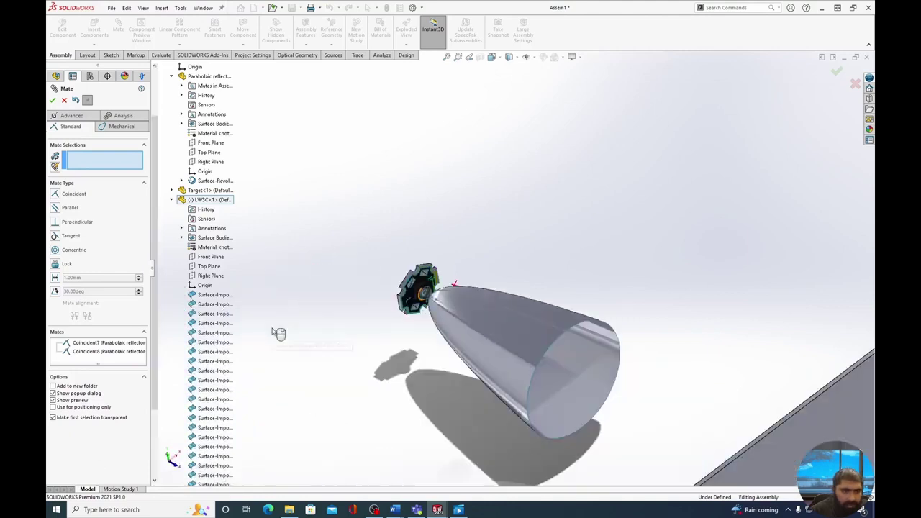
pyautogui.scroll(-5, 431, 291)
pyautogui.scroll(-6, 440, 287)
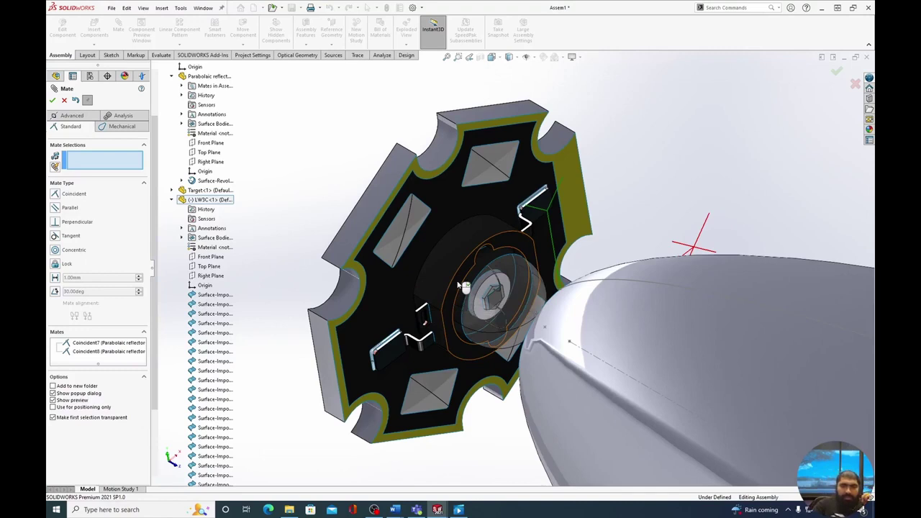
pyautogui.click(458, 285)
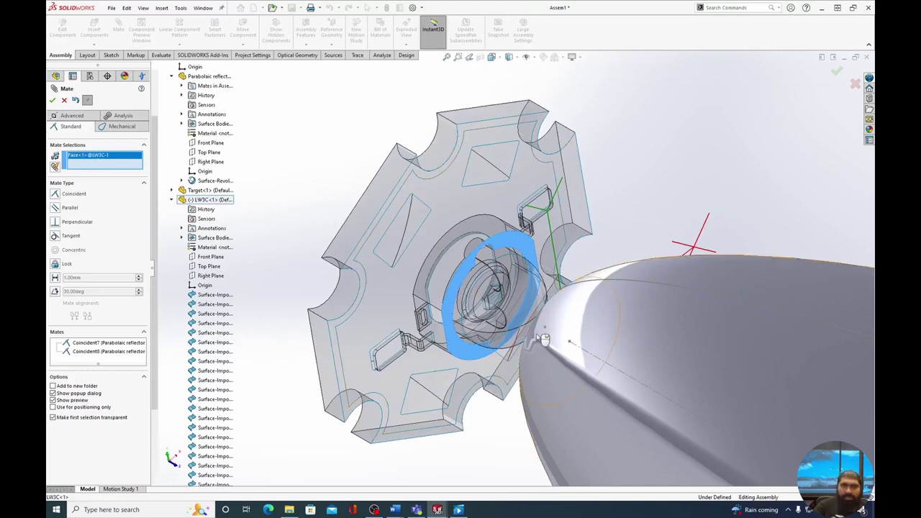
pyautogui.moveTo(642, 208); pyautogui.dragTo(508, 227, button='middle')
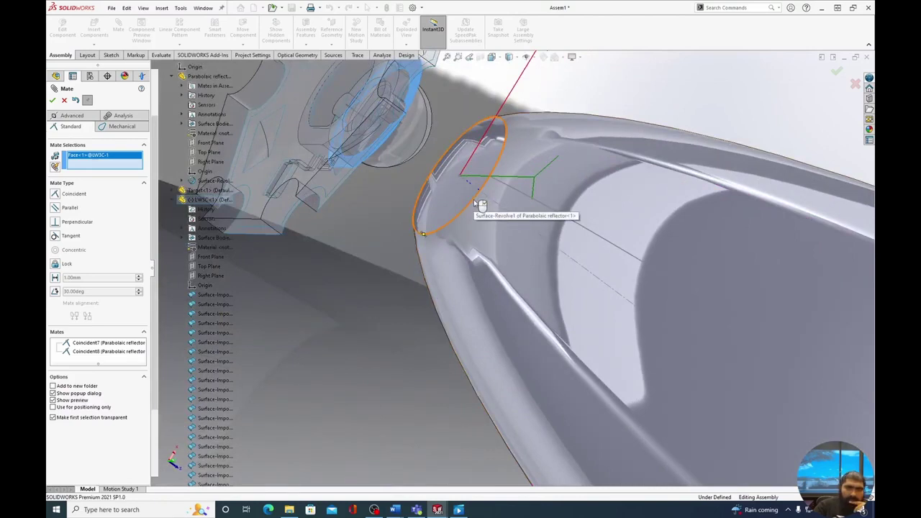
pyautogui.click(474, 199)
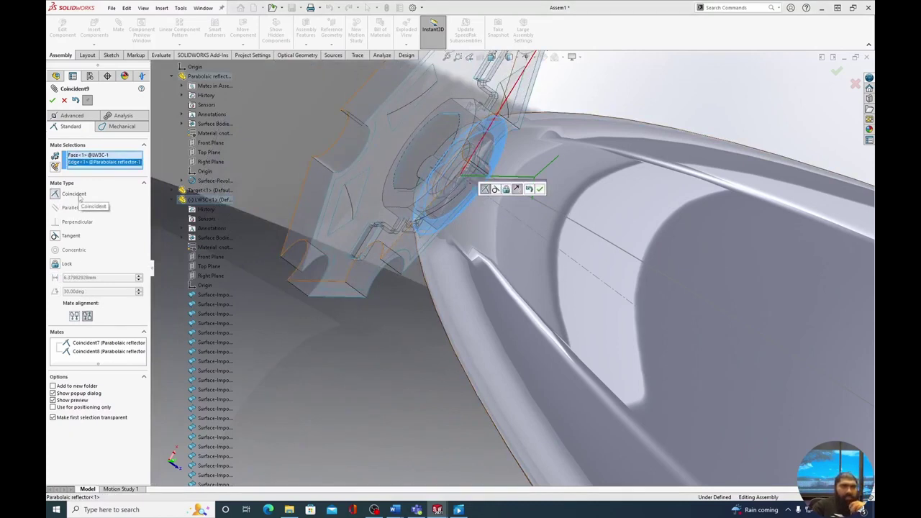
pyautogui.click(54, 101)
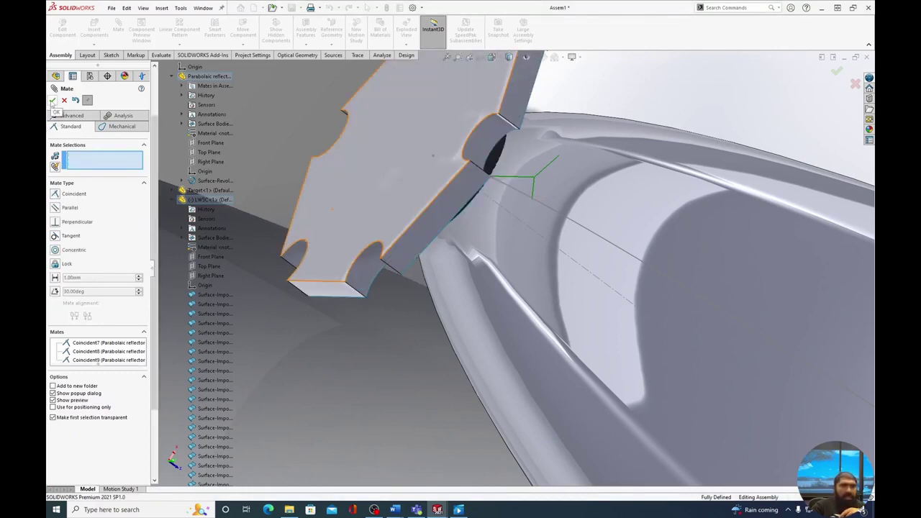
# Step: Close the Mate tool and zoom to fit the whole reflector, LED and target plate
pyautogui.click(51, 101)
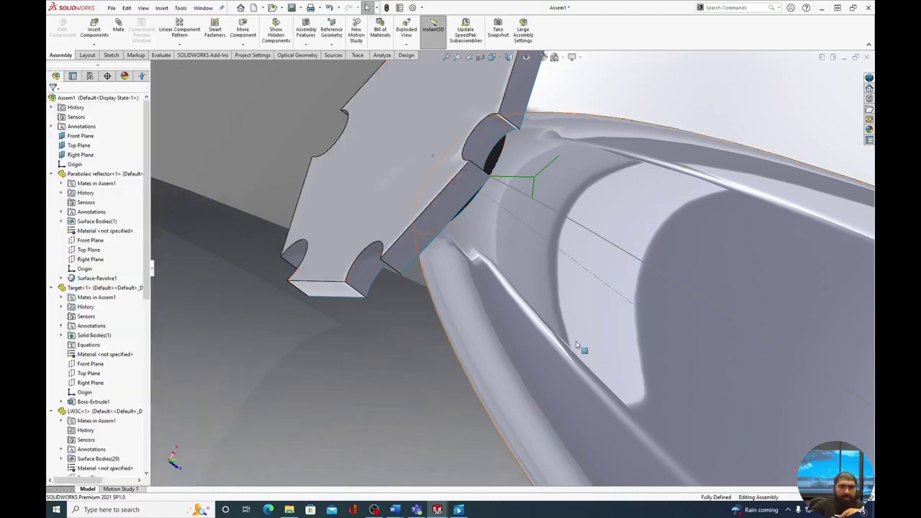
pyautogui.scroll(6, 576, 341)
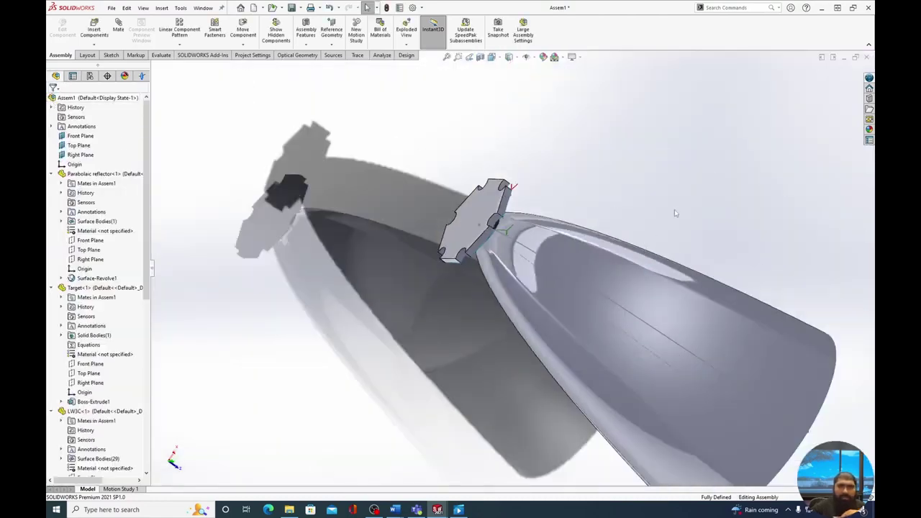
pyautogui.scroll(-3, 627, 185)
pyautogui.scroll(-3, 623, 251)
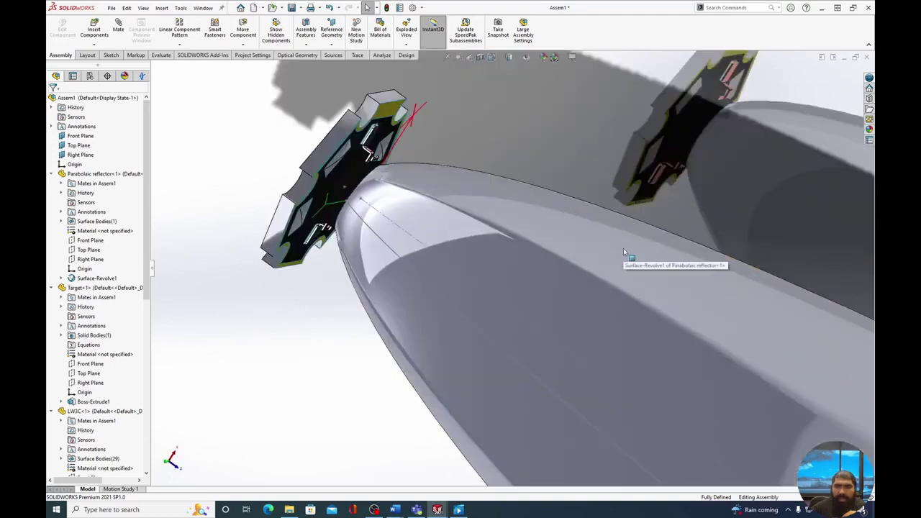
pyautogui.scroll(5, 624, 248)
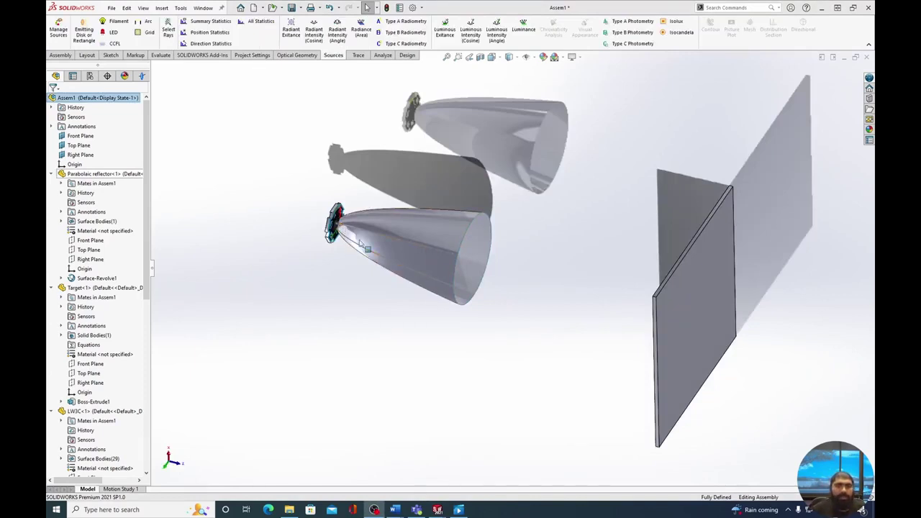
# Step: Generate Summary Statistics for LW3C<1>: 99930 rays, flux 1.000000, wavelength 0.55 microns
pyautogui.moveTo(462, 311); pyautogui.dragTo(442, 356, button='middle')
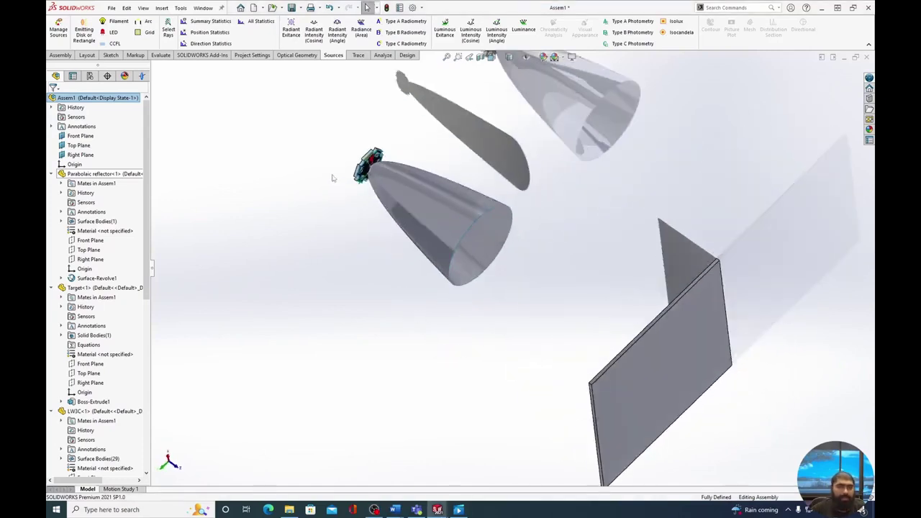
pyautogui.click(52, 173)
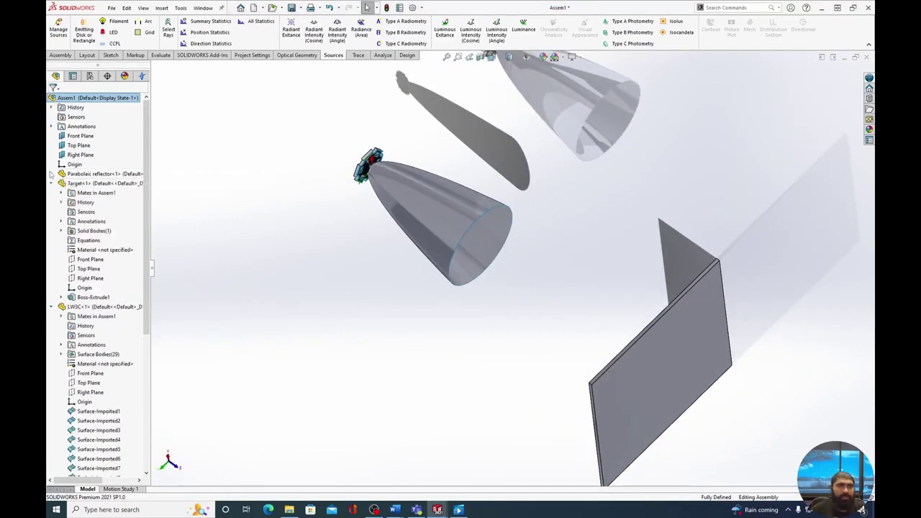
pyautogui.click(51, 183)
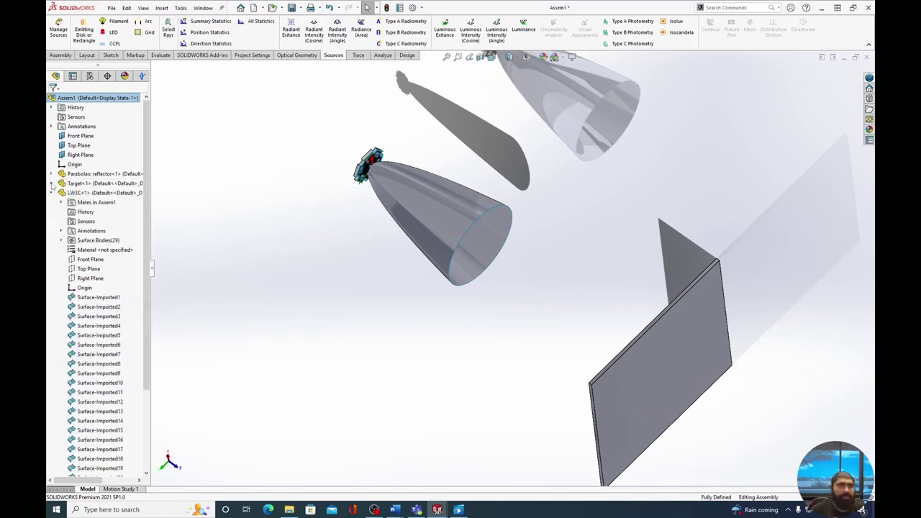
pyautogui.click(51, 193)
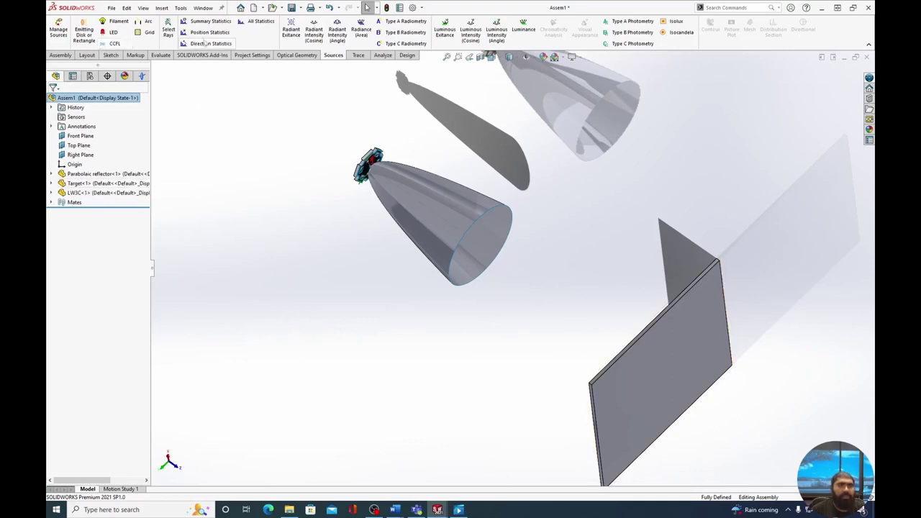
pyautogui.click(259, 25)
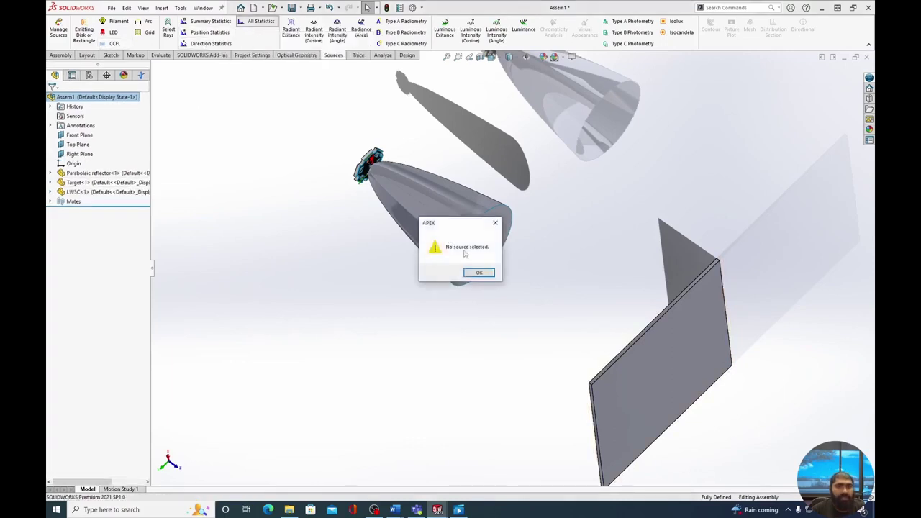
pyautogui.click(490, 275)
pyautogui.click(91, 193)
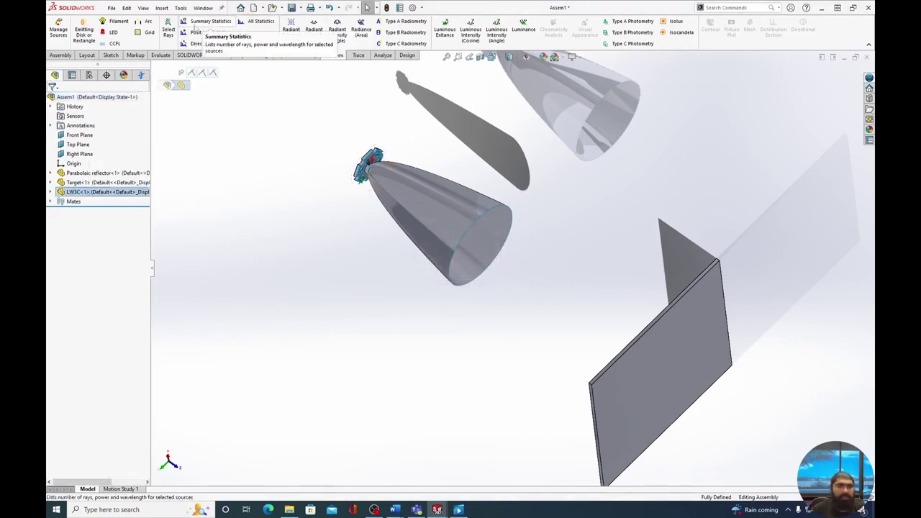
pyautogui.click(214, 25)
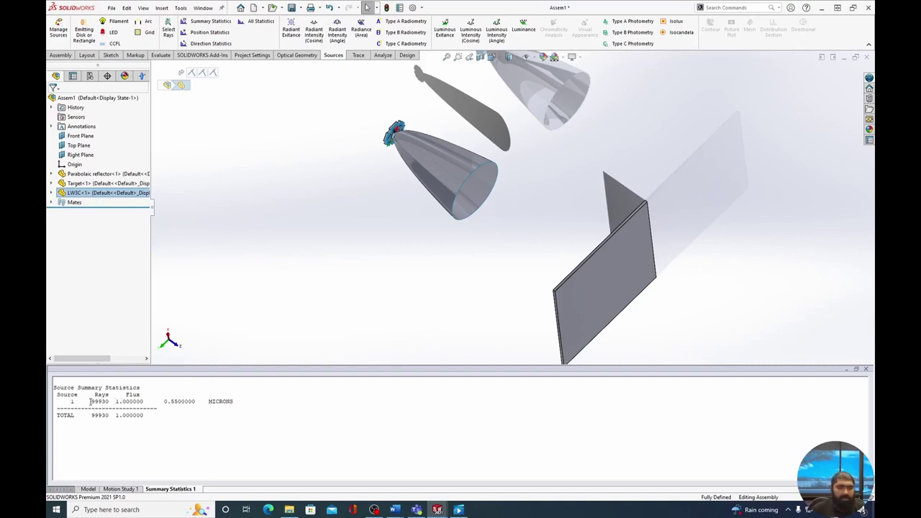
pyautogui.moveTo(90, 401); pyautogui.dragTo(164, 402)
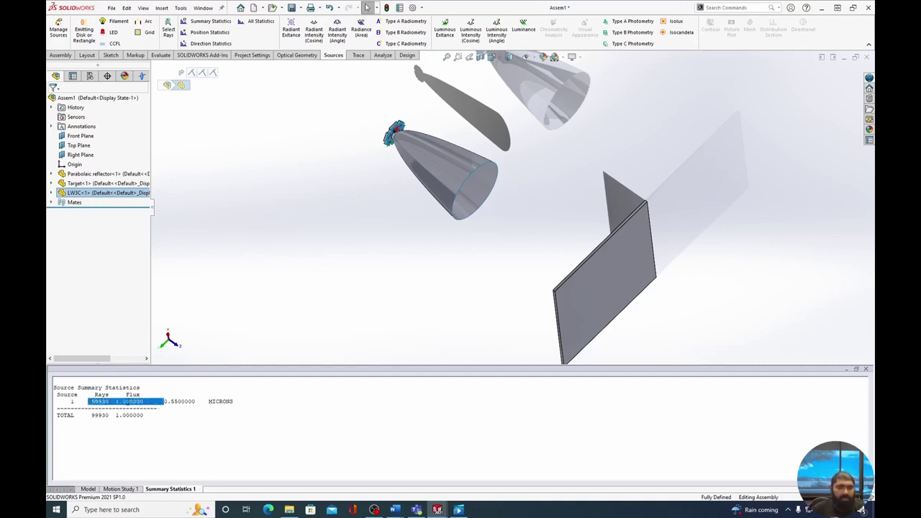
# Step: Run All Statistics for the LED source and highlight the X, Y, Z position centroid values
pyautogui.click(260, 27)
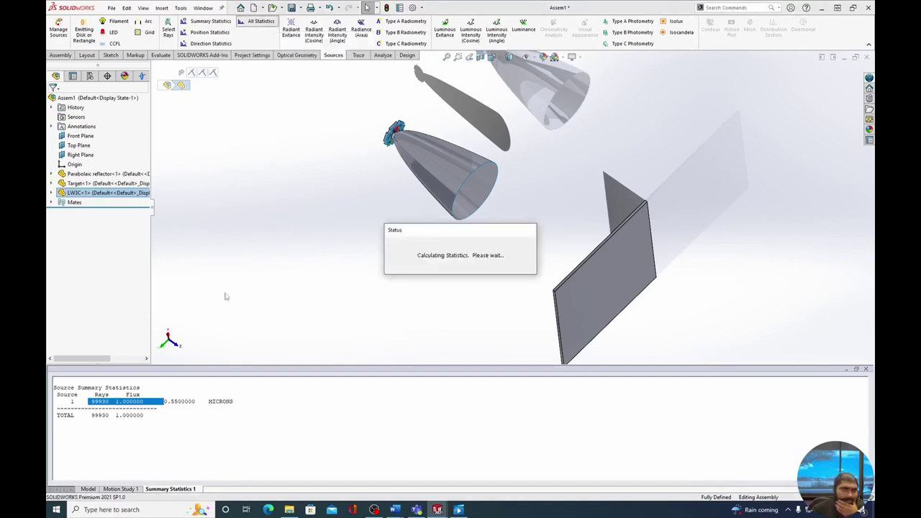
pyautogui.scroll(-2, 225, 296)
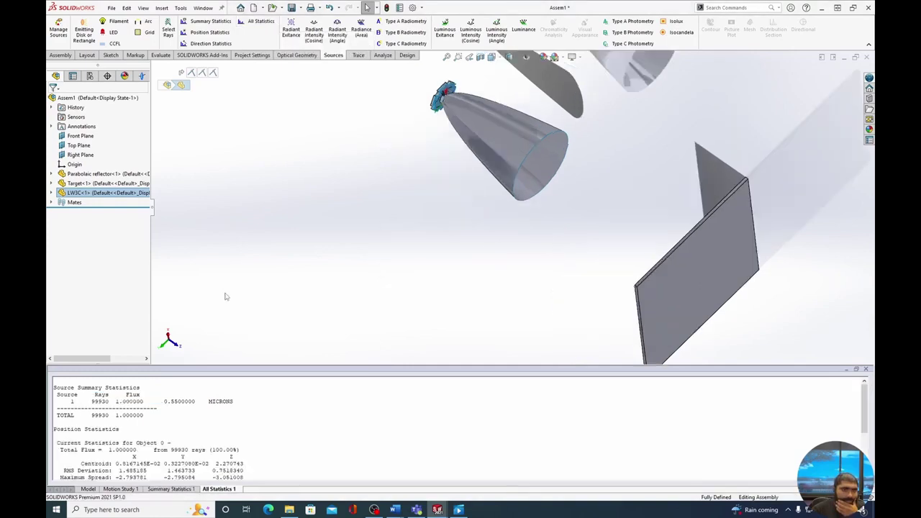
pyautogui.scroll(2, 459, 109)
pyautogui.scroll(-2, 459, 109)
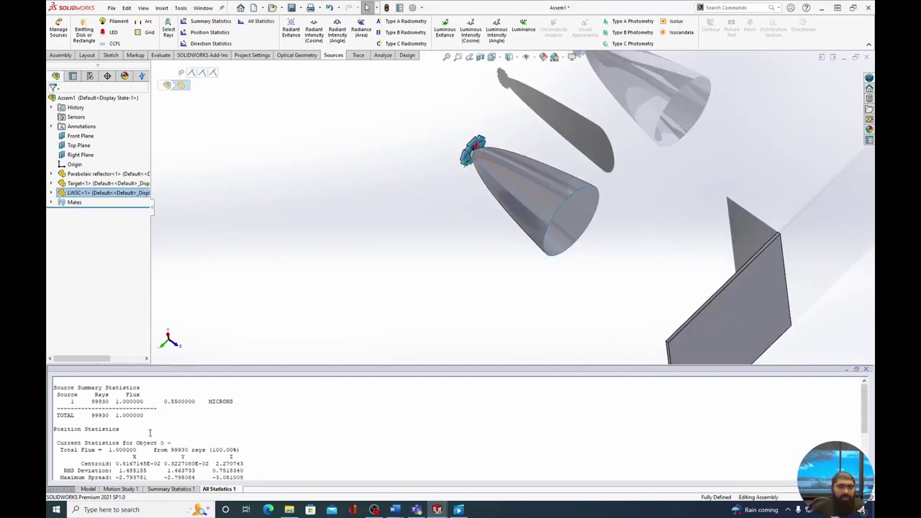
pyautogui.scroll(-2, 149, 432)
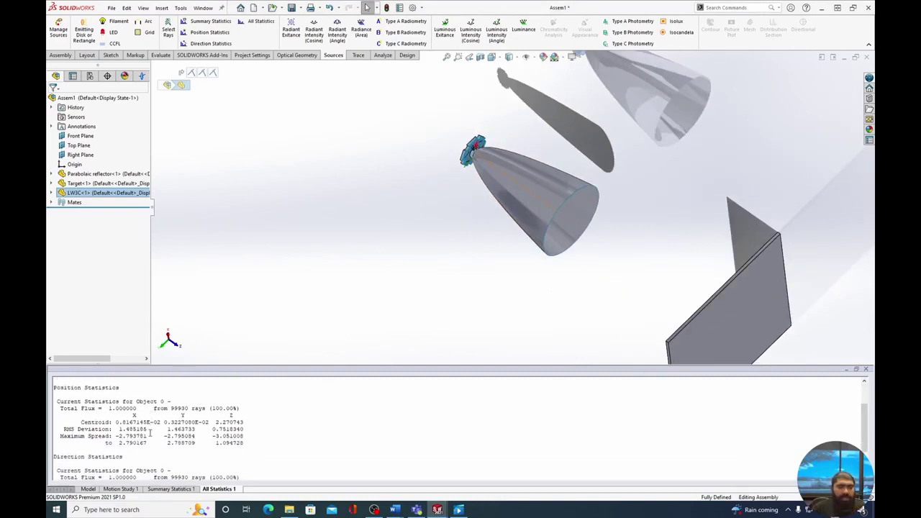
pyautogui.scroll(2, 150, 432)
pyautogui.scroll(-1, 149, 433)
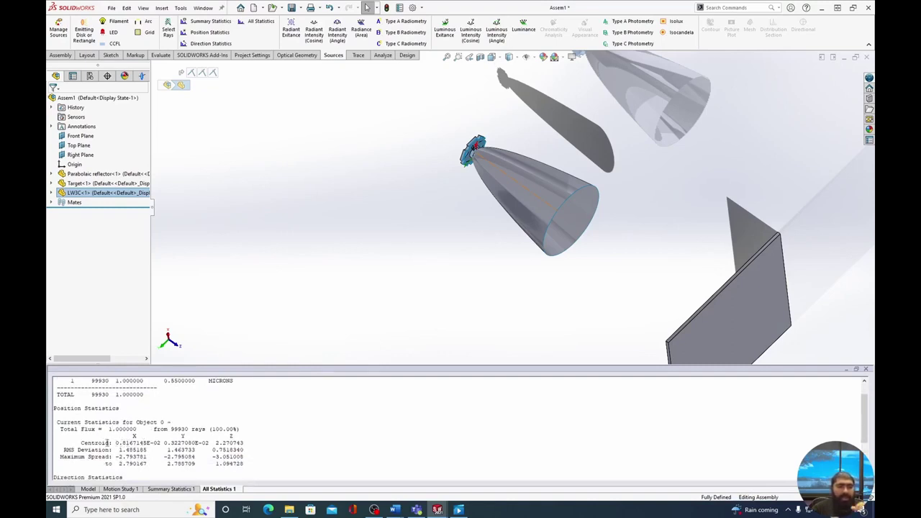
pyautogui.moveTo(116, 443); pyautogui.dragTo(152, 443)
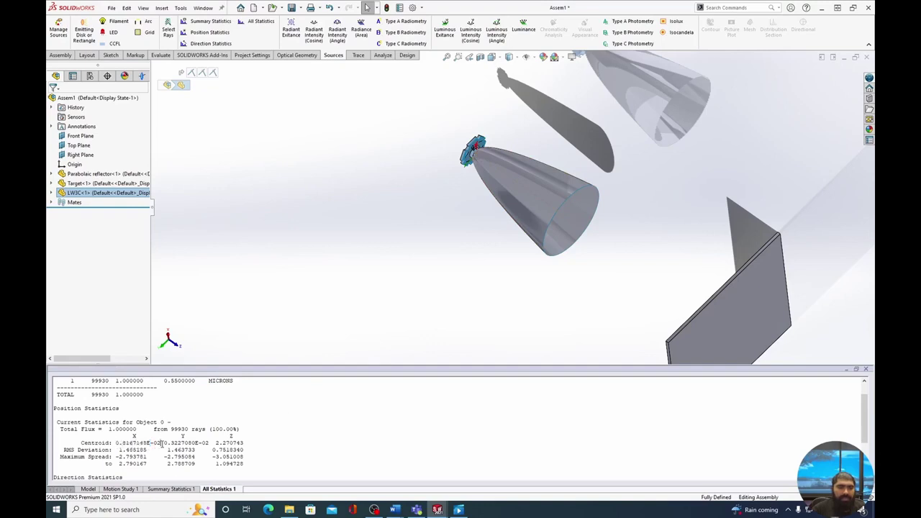
pyautogui.doubleClick(123, 444)
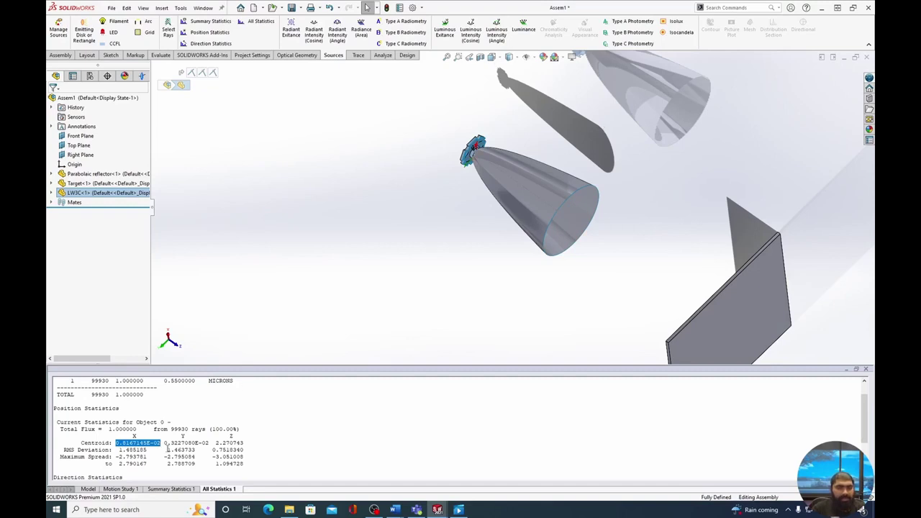
pyautogui.moveTo(165, 443); pyautogui.dragTo(198, 444)
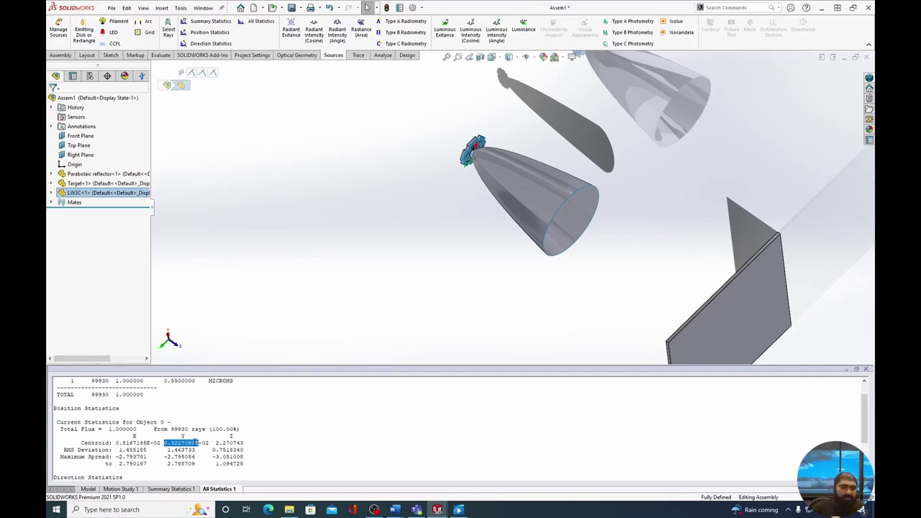
pyautogui.moveTo(245, 442); pyautogui.dragTo(170, 443)
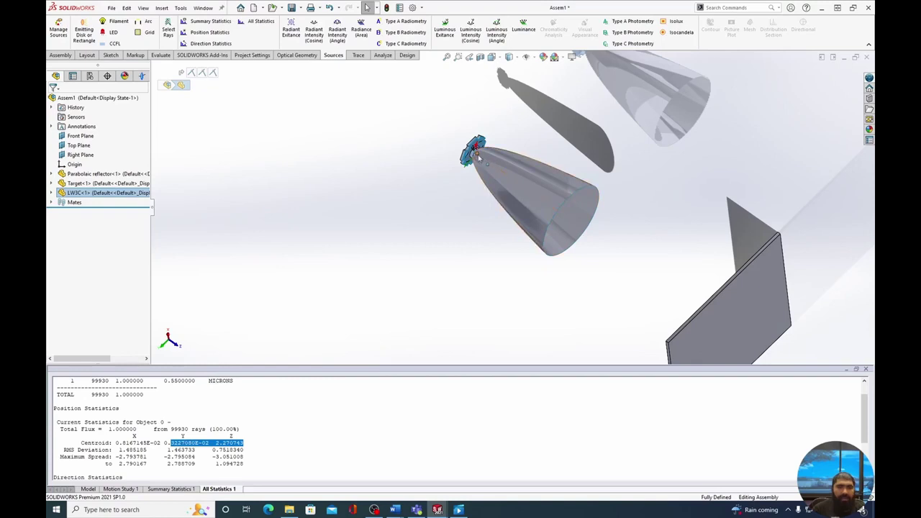
# Step: Highlight the direction centroid A, B and C values, C being 0.9999889
pyautogui.scroll(-3, 347, 430)
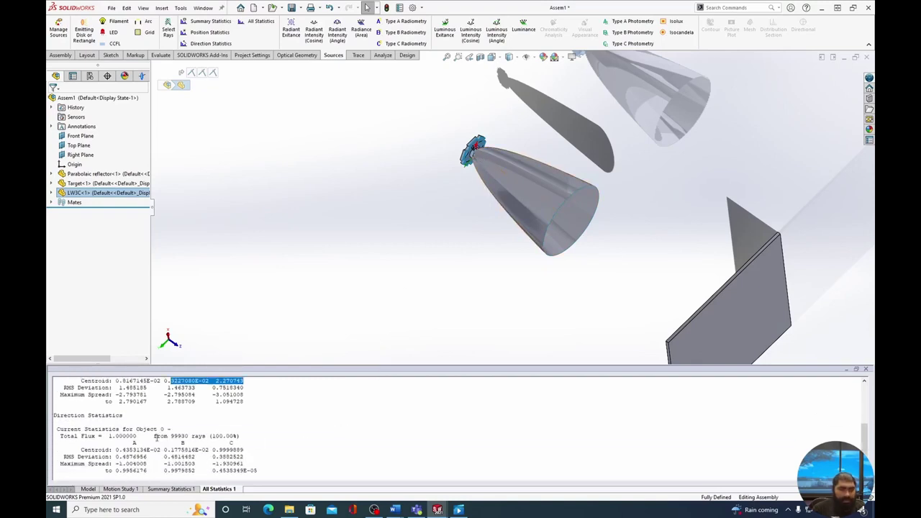
pyautogui.click(79, 449)
pyautogui.moveTo(92, 449); pyautogui.dragTo(151, 450)
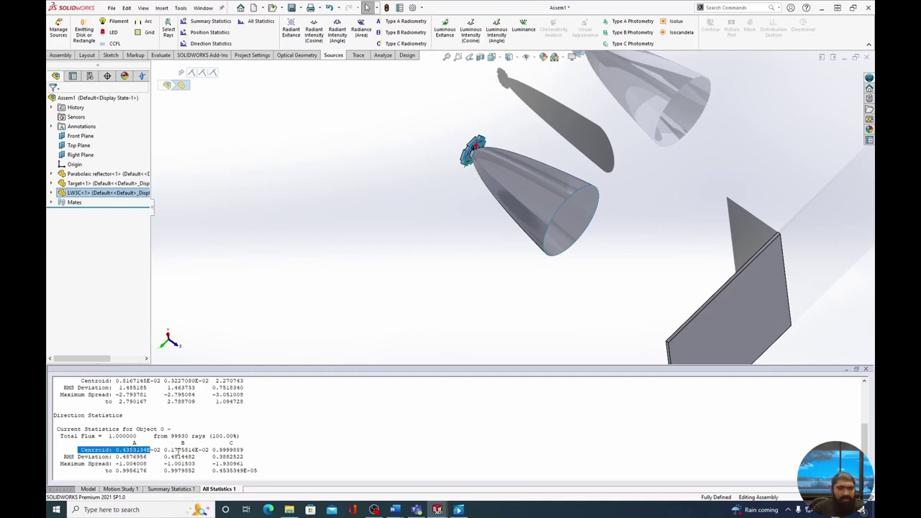
pyautogui.moveTo(171, 451); pyautogui.dragTo(177, 451)
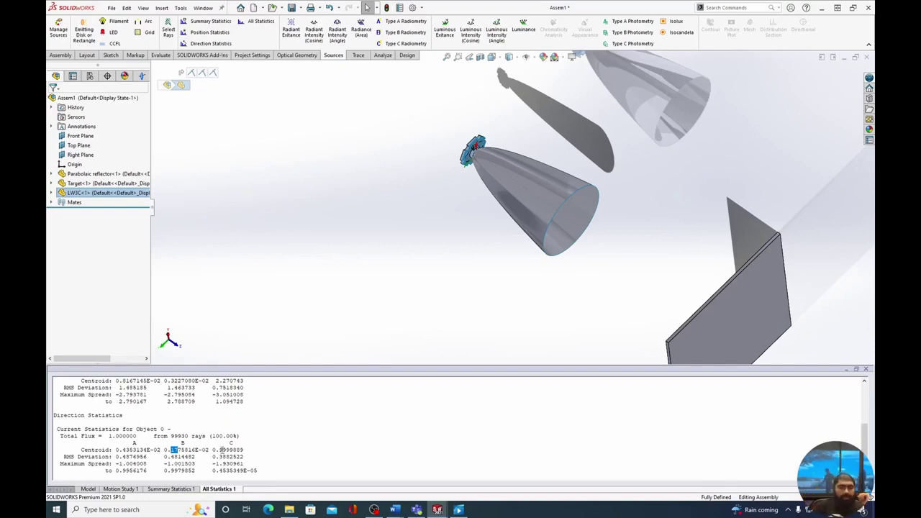
pyautogui.moveTo(212, 450); pyautogui.dragTo(248, 449)
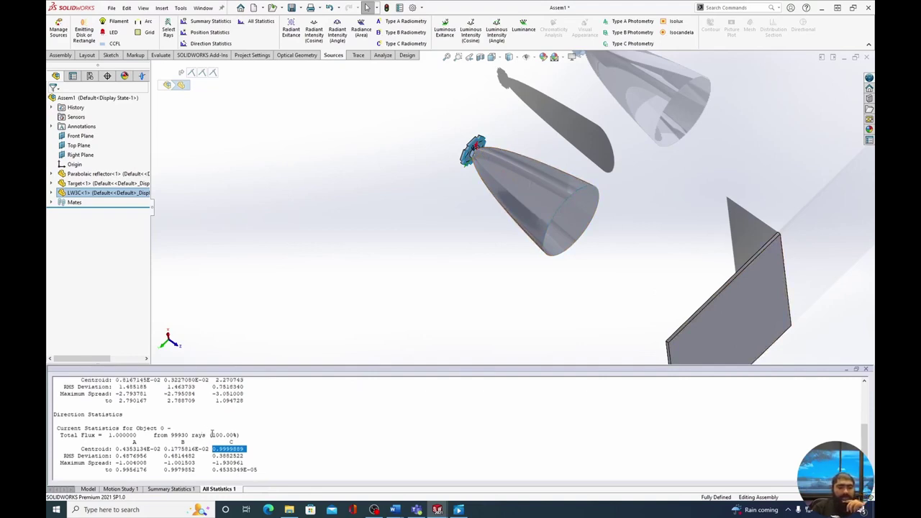
pyautogui.scroll(3, 212, 434)
pyautogui.scroll(-3, 212, 429)
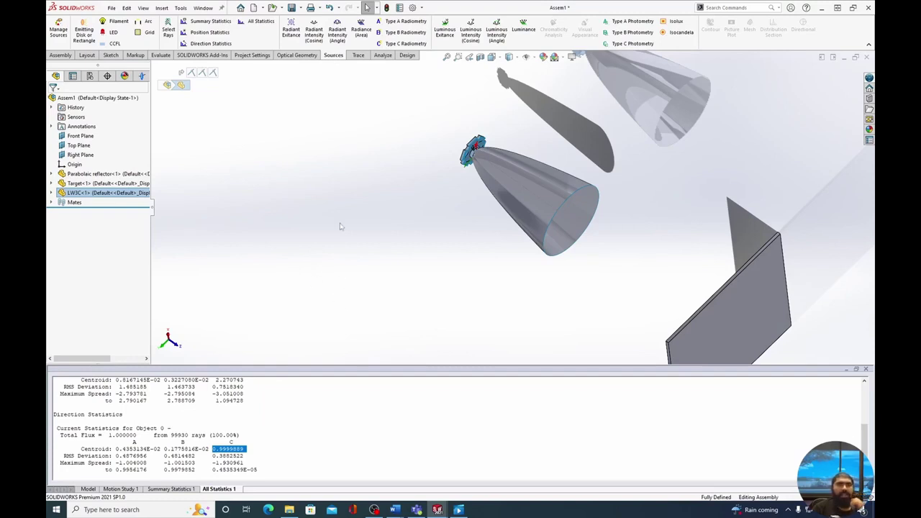
# Step: Create a Radiant Exitance irradiance plot of the LED source with data resolution 100
pyautogui.click(294, 29)
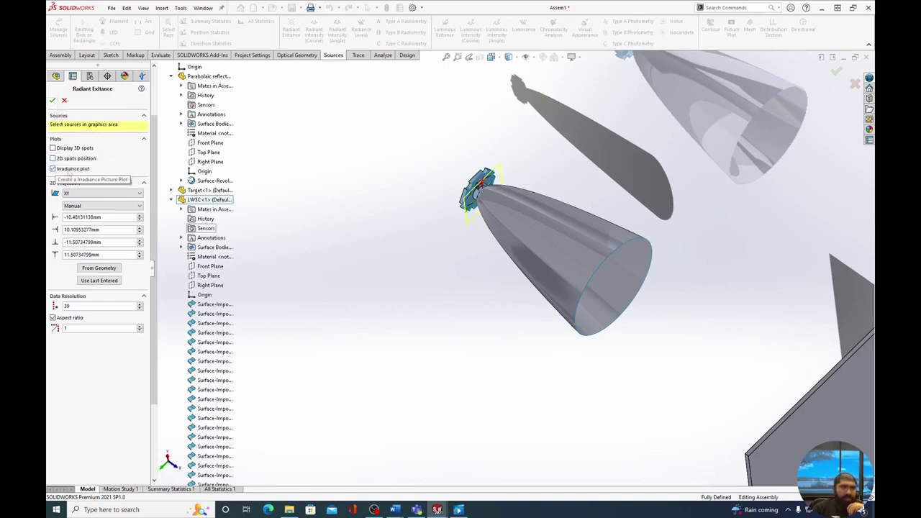
pyautogui.doubleClick(72, 306)
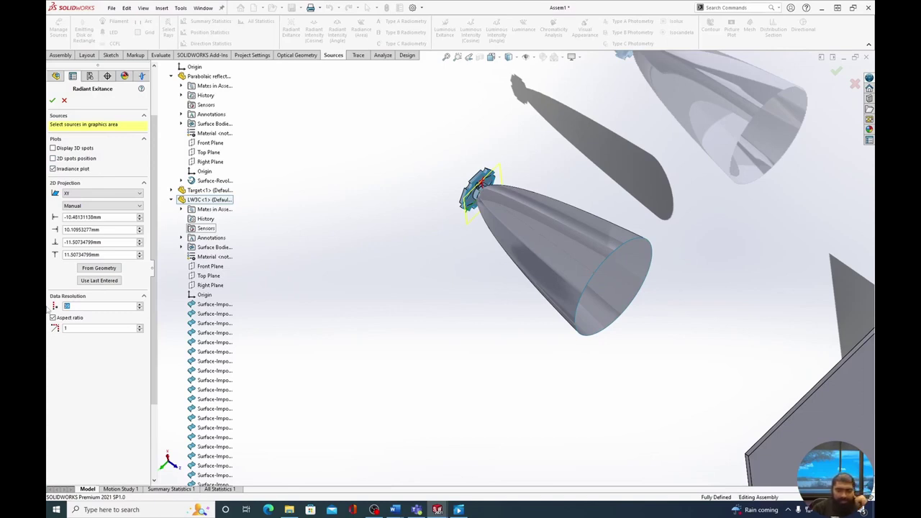
pyautogui.write('100')
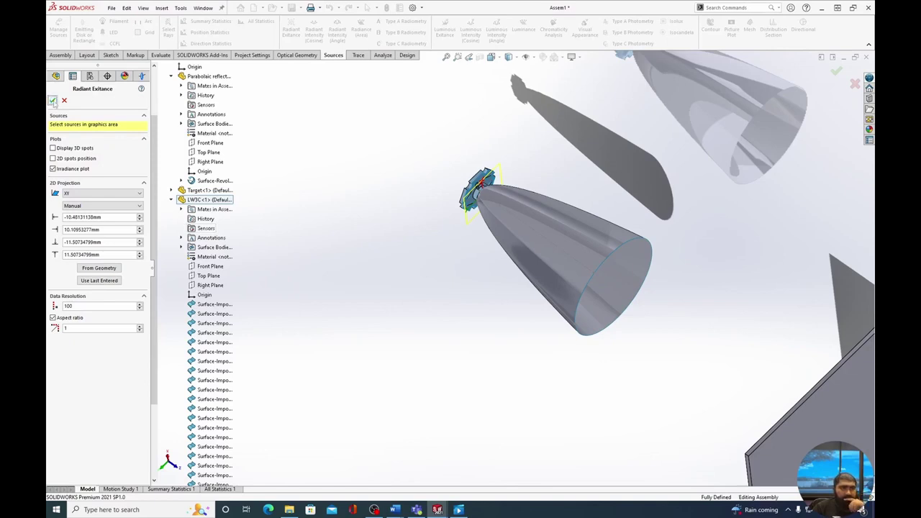
pyautogui.click(52, 101)
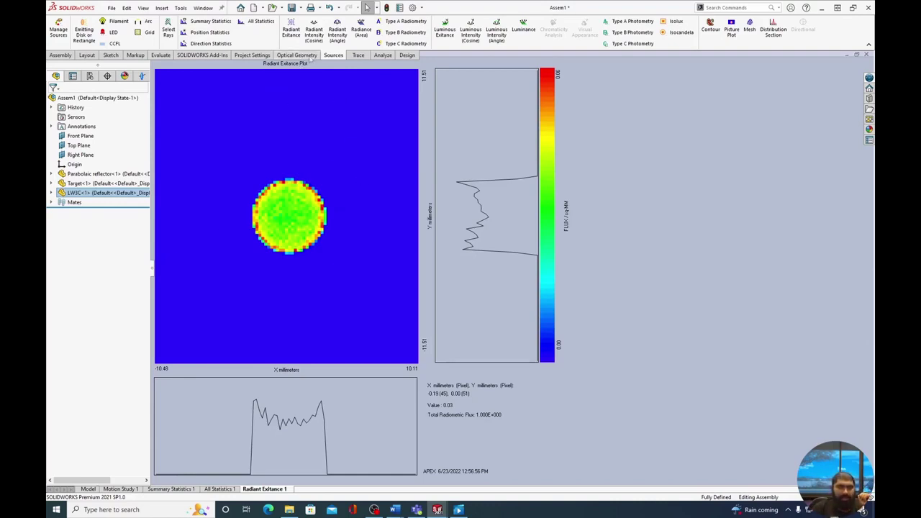
# Step: Show the APEX Optical Geometry tools beside the radiant exitance plot
pyautogui.click(297, 56)
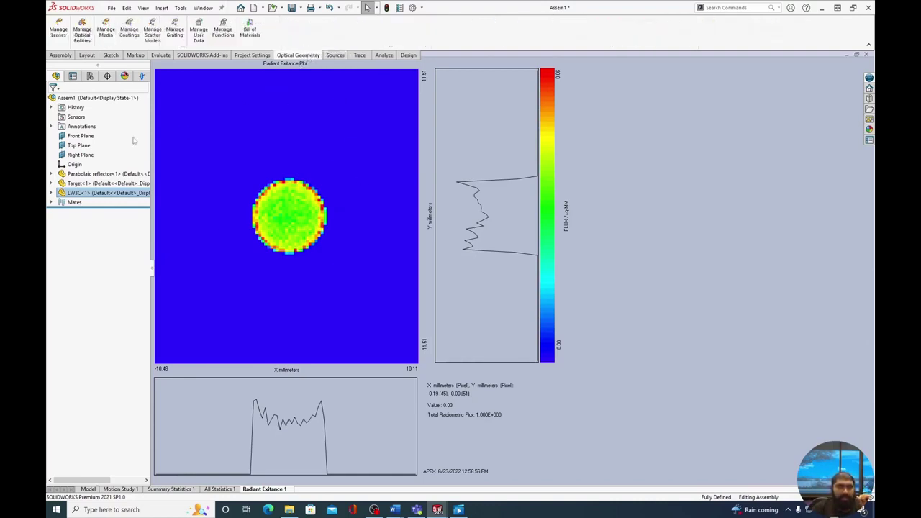
# Step: Return to the 3-D model and create a radiant intensity plot of the LED source converted to angle space
pyautogui.click(89, 490)
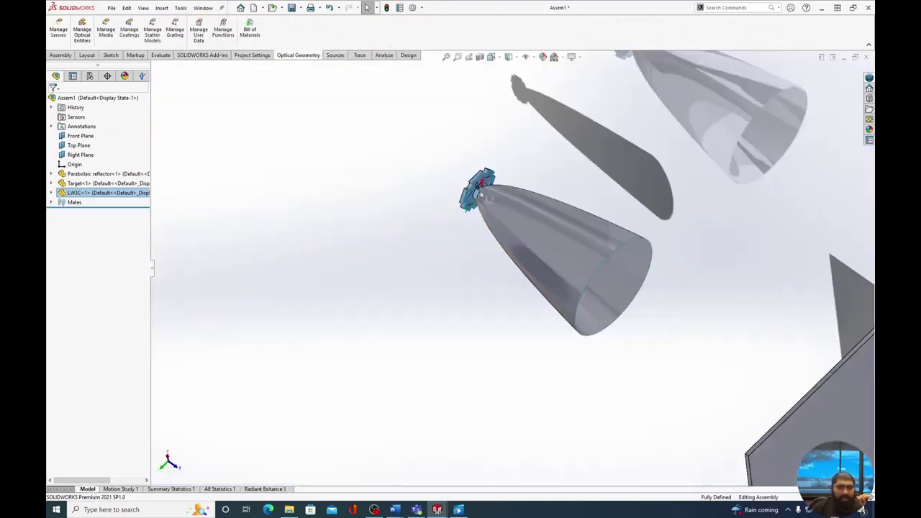
pyautogui.click(336, 55)
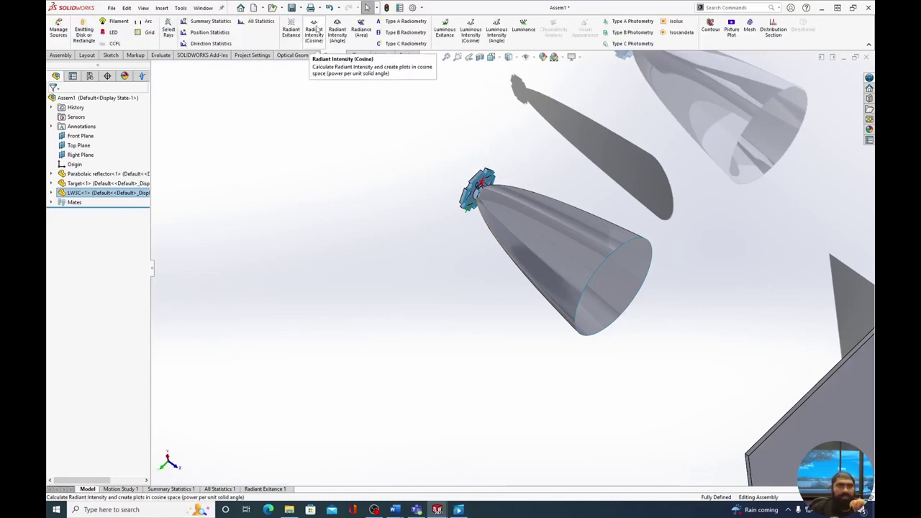
pyautogui.click(314, 32)
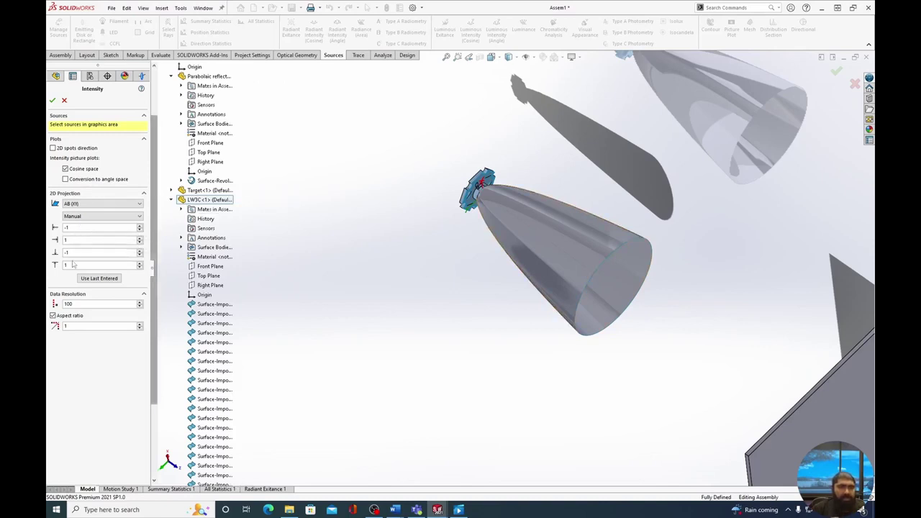
pyautogui.click(66, 179)
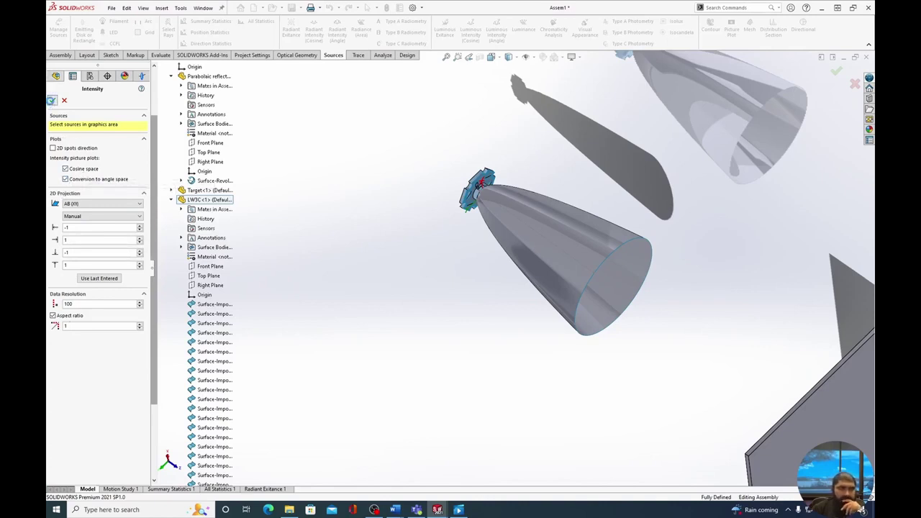
pyautogui.click(52, 100)
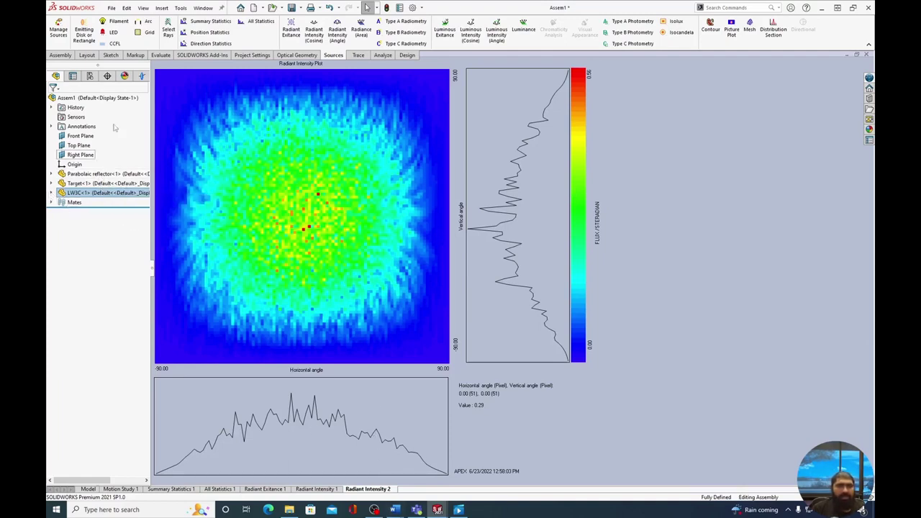
# Step: Select the Angles_1 dataset under Radiant Intensity 1 in the optics results tree and bring up its options
pyautogui.click(141, 77)
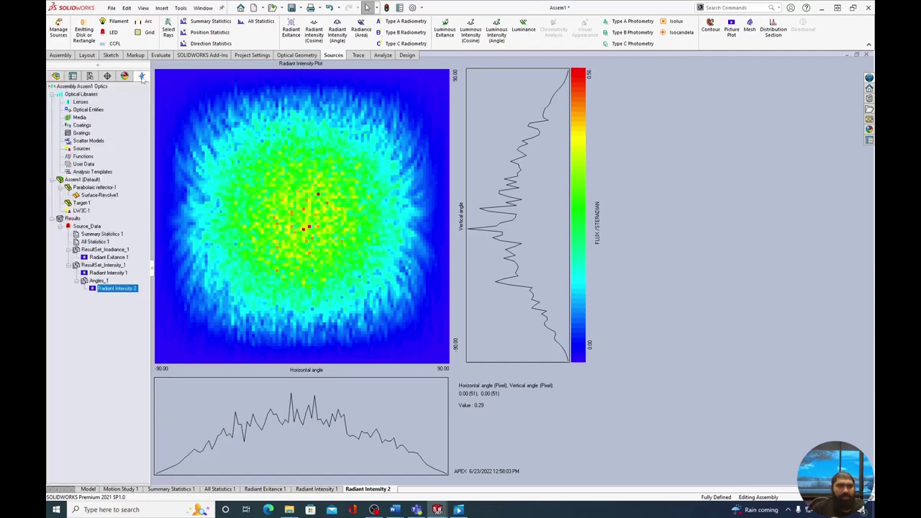
pyautogui.click(98, 280)
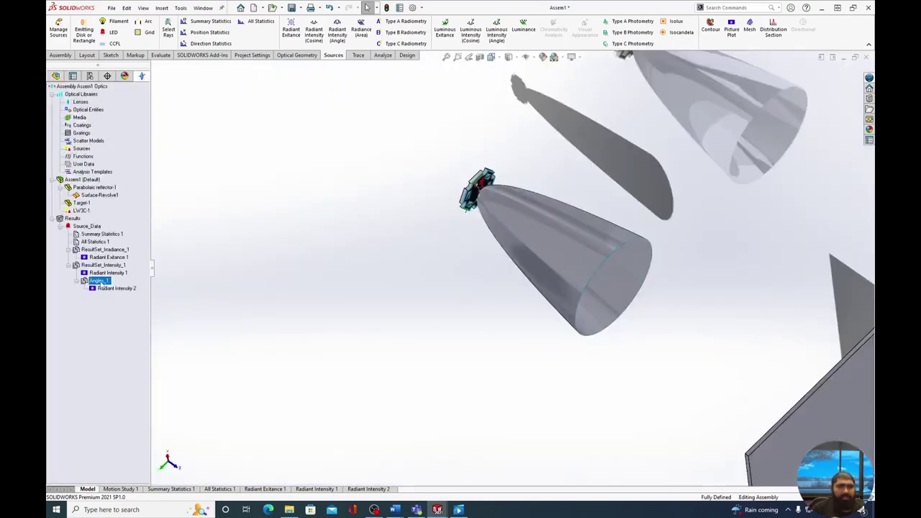
pyautogui.rightClick(101, 282)
# Step: Average Angles_1 over 2 adjacent vertical and horizontal pixels into Average_1 and plot it as a picture
pyautogui.click(134, 287)
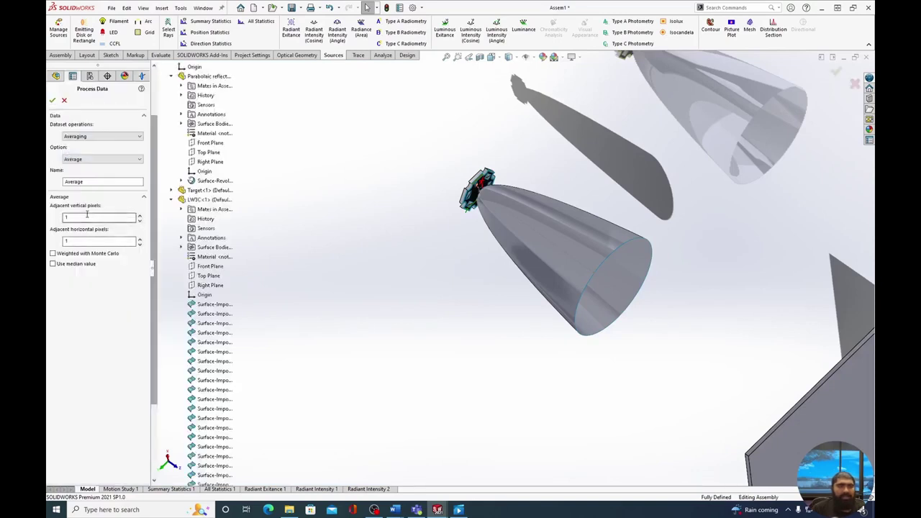
pyautogui.doubleClick(83, 219)
pyautogui.doubleClick(74, 240)
pyautogui.write('2')
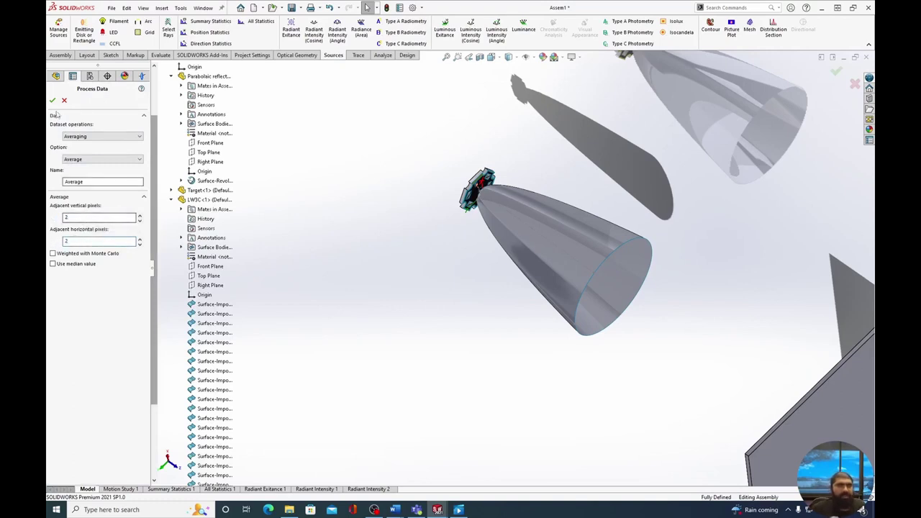
pyautogui.click(51, 100)
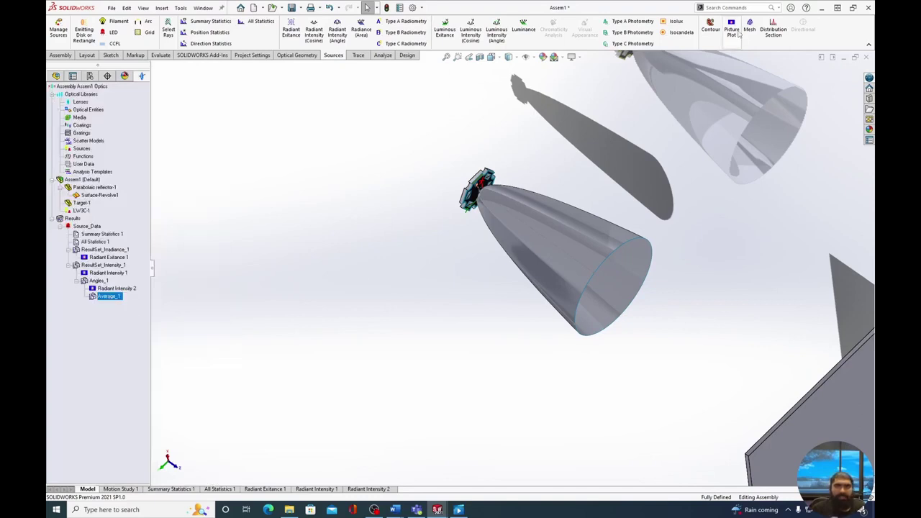
pyautogui.click(731, 33)
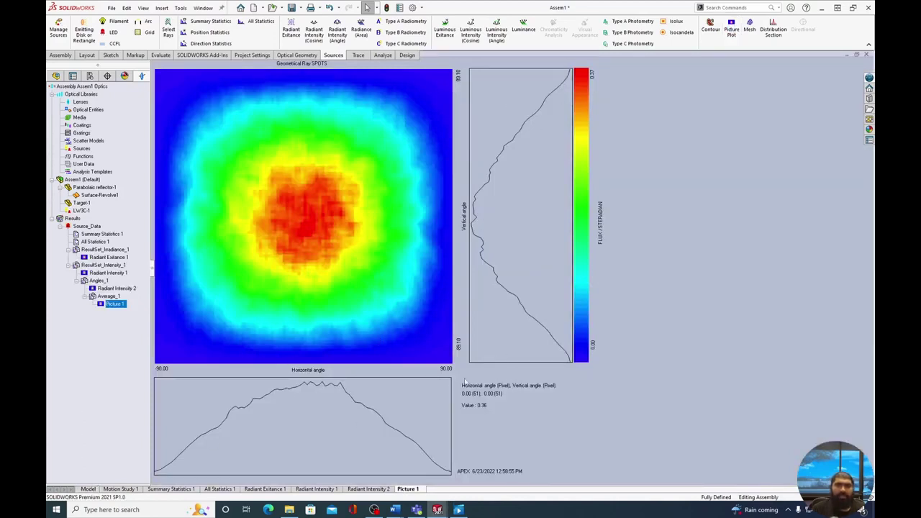
# Step: Compare the noisy Radiant Intensity 2 plot with the smoothed Picture 1, then return to the 3-D model
pyautogui.click(117, 289)
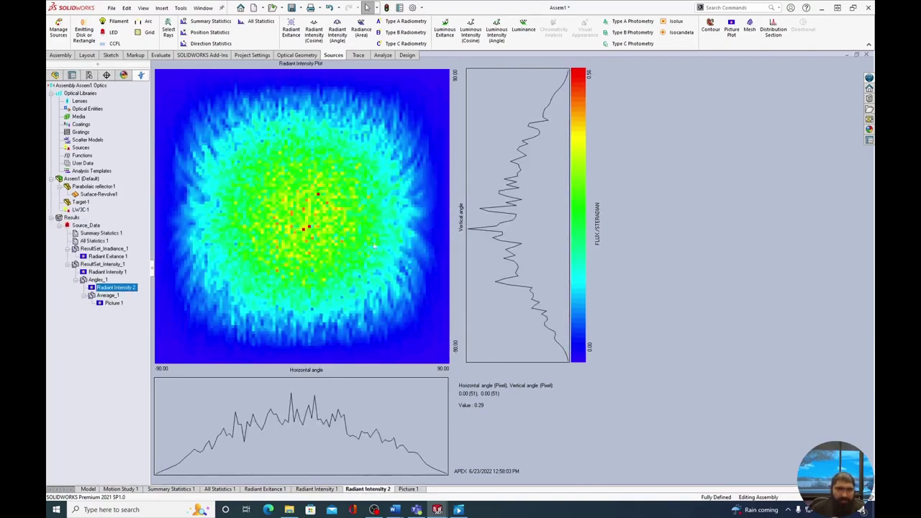
pyautogui.click(115, 303)
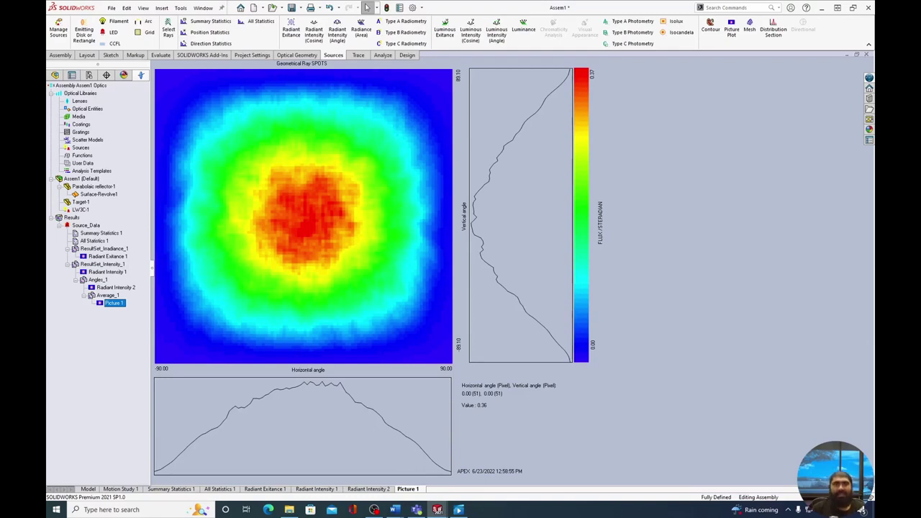
pyautogui.click(87, 488)
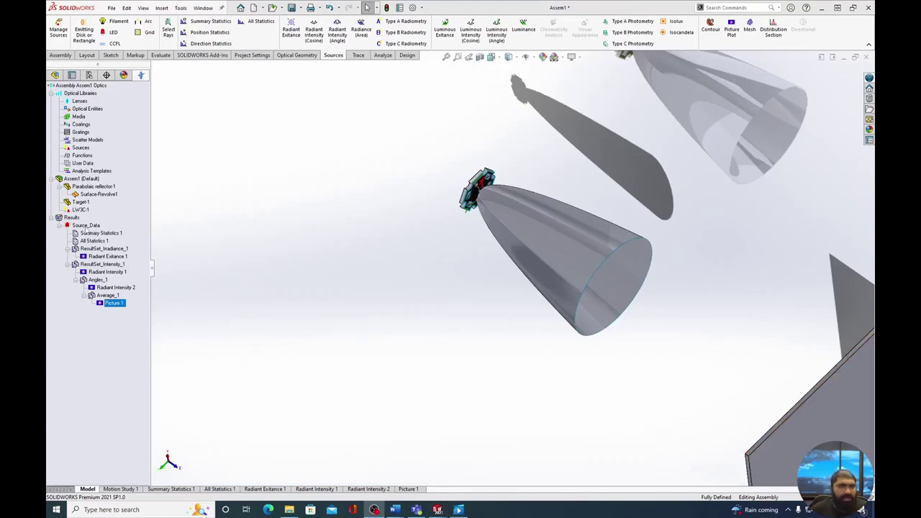
# Step: Delete all analysis results under Source_Data and open the full APEX project settings
pyautogui.click(85, 226)
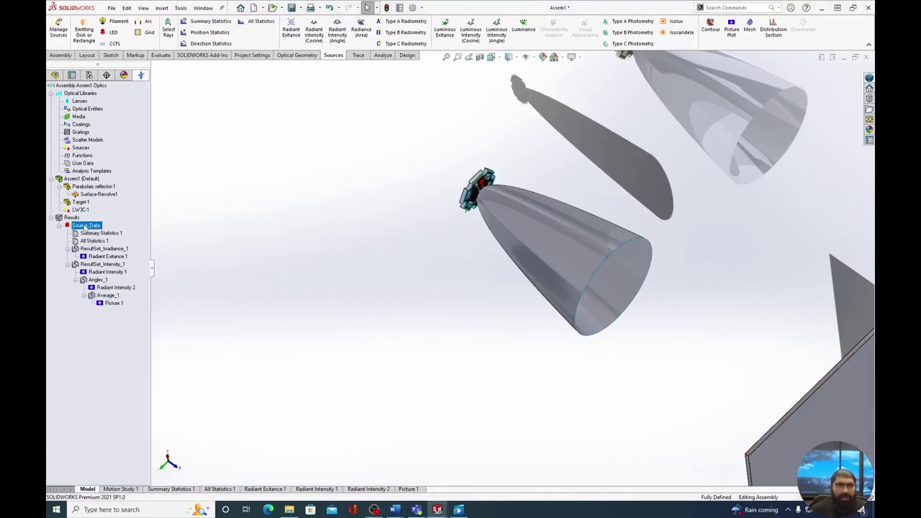
pyautogui.press('Delete')
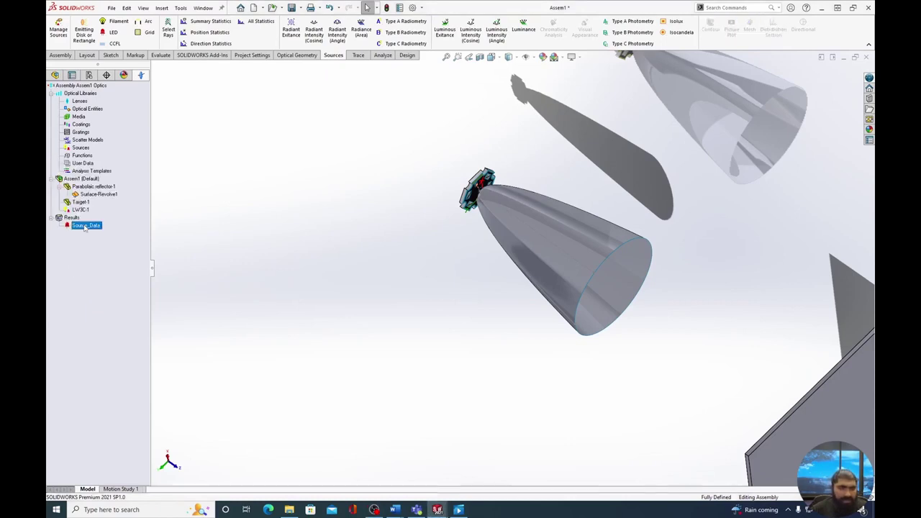
pyautogui.click(253, 56)
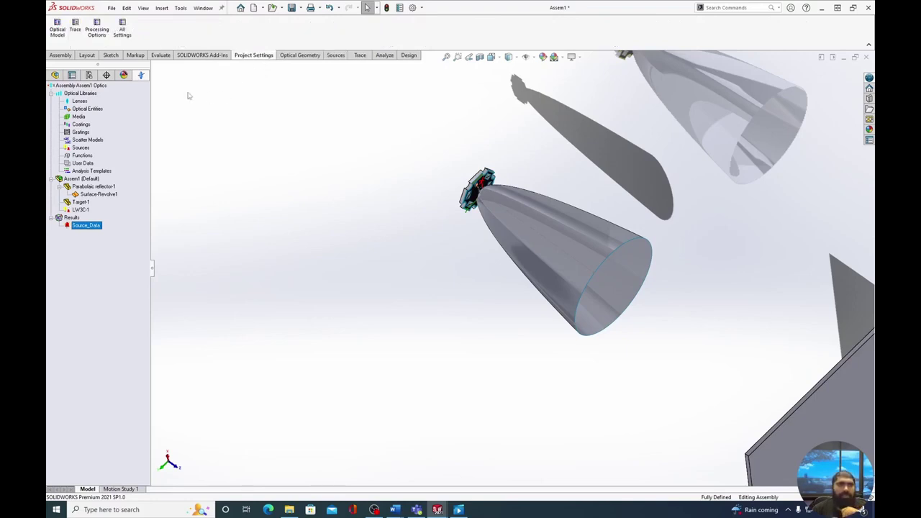
pyautogui.click(131, 31)
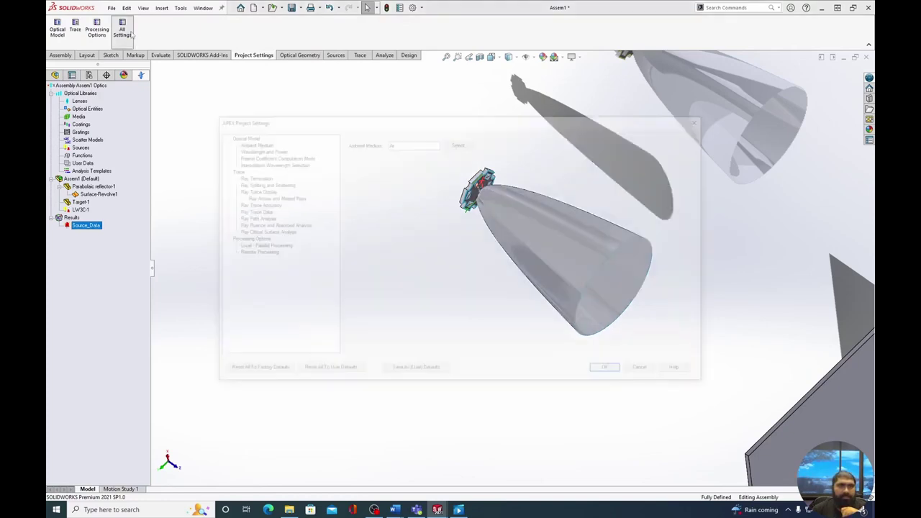
# Step: Review the ambient medium, 550 wavelength, Fresnel and ray trace display settings
pyautogui.click(257, 144)
pyautogui.click(274, 149)
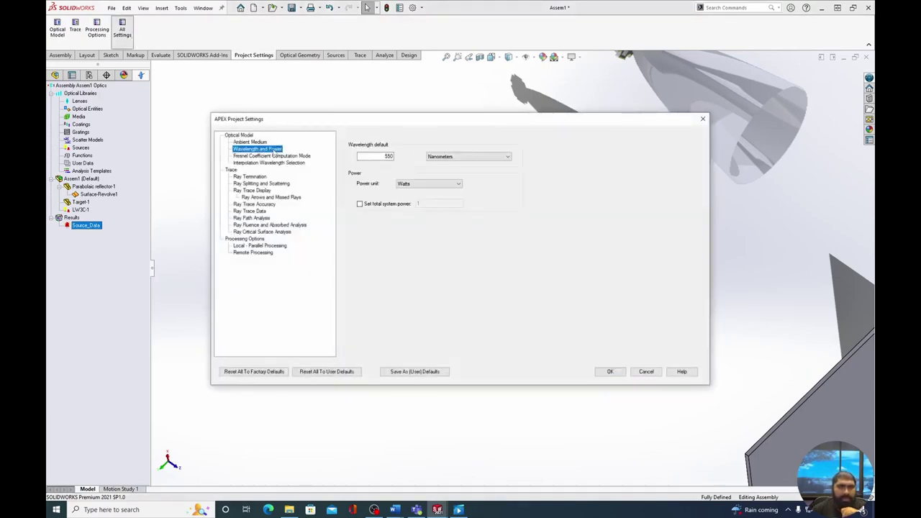
pyautogui.doubleClick(387, 156)
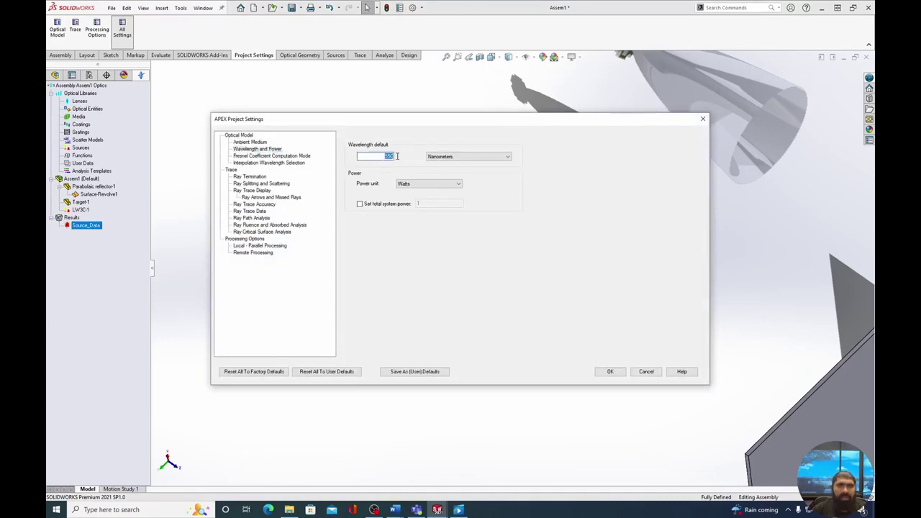
pyautogui.click(267, 156)
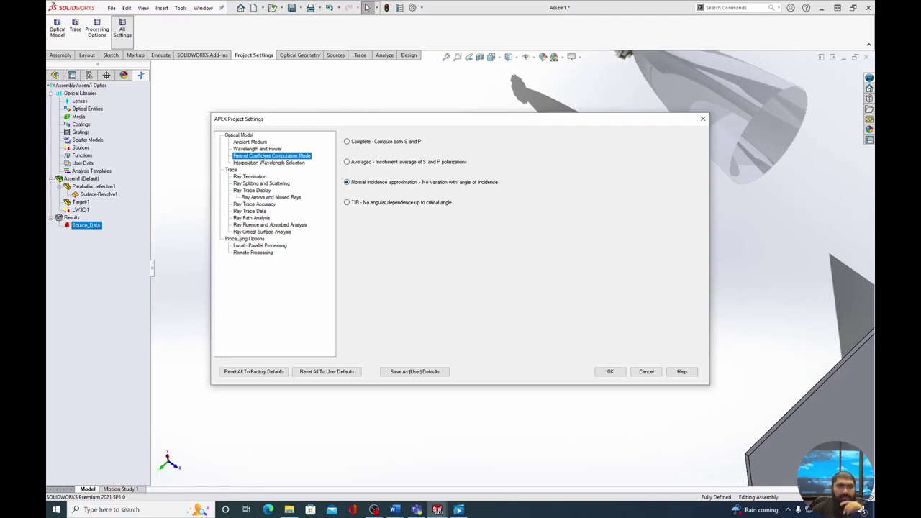
pyautogui.click(253, 190)
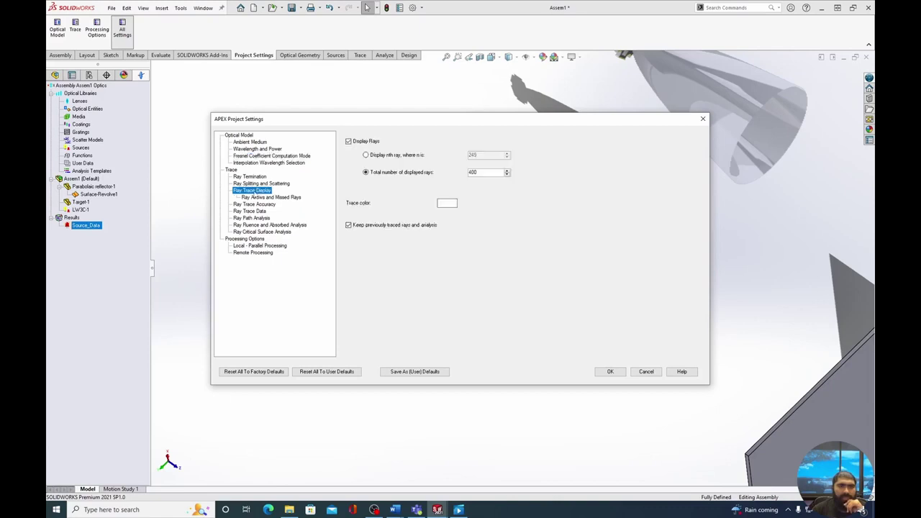
# Step: Set the APEX trace colour to blue
pyautogui.click(448, 204)
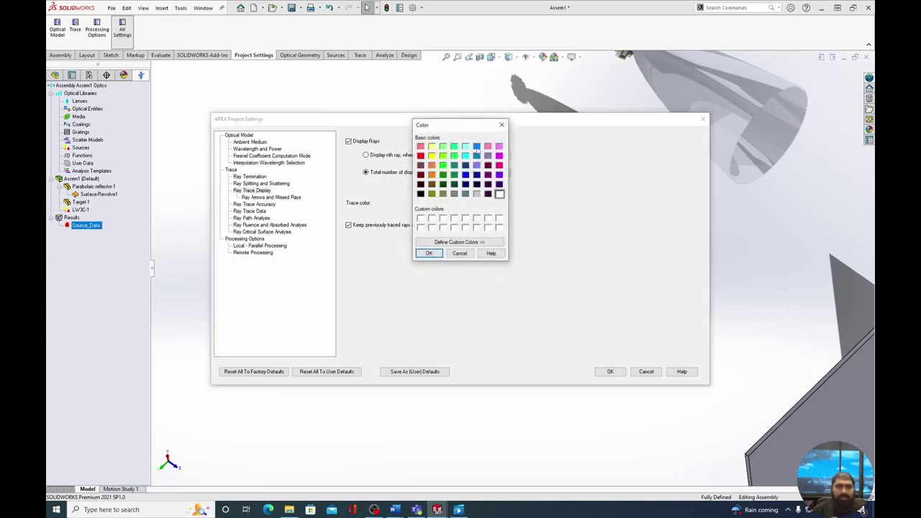
pyautogui.click(477, 146)
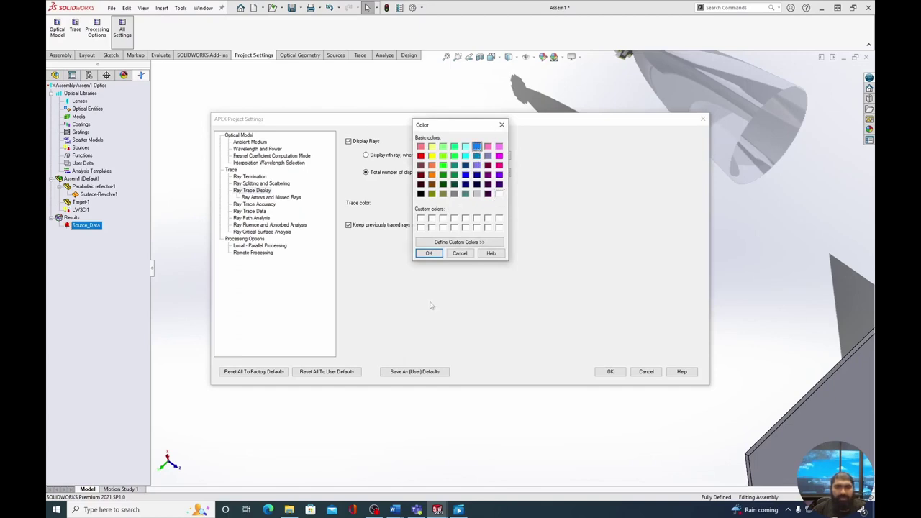
pyautogui.click(429, 253)
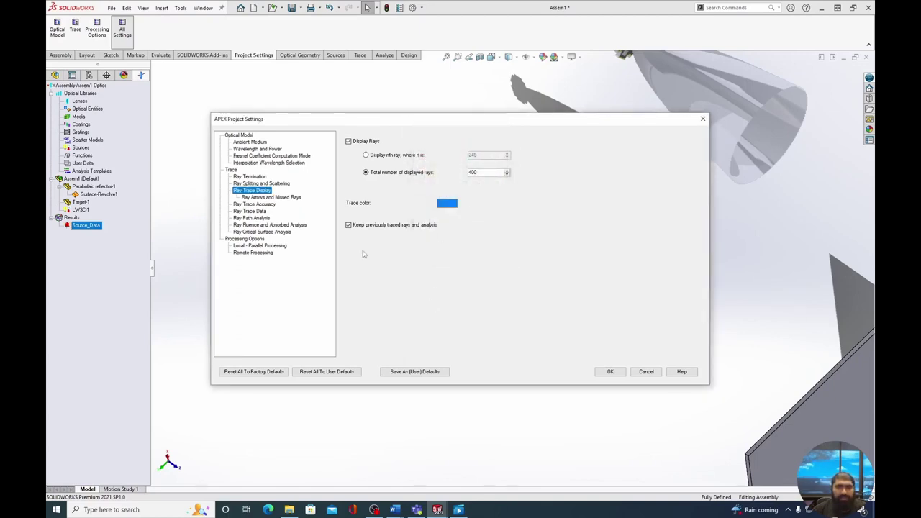
# Step: Set the distance to extend rays in 3D to 150 under Ray Arrows and Missed Rays
pyautogui.click(292, 197)
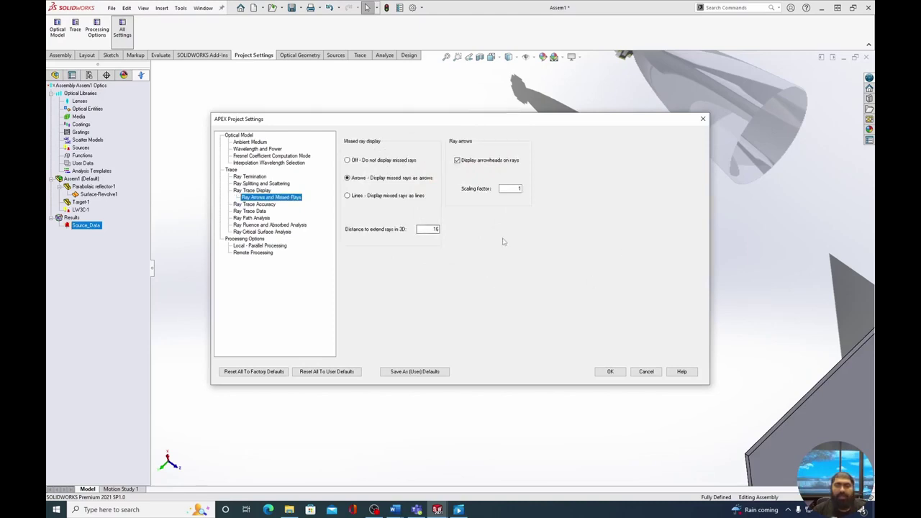
pyautogui.doubleClick(432, 229)
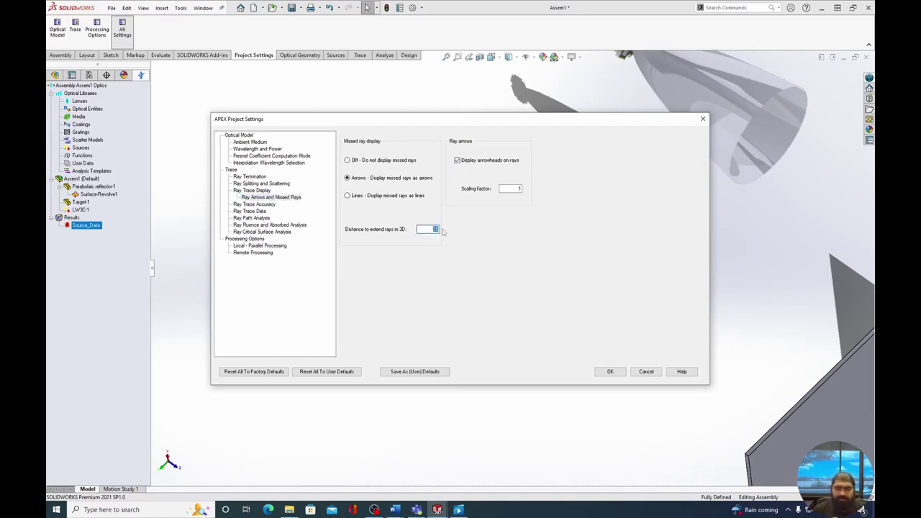
pyautogui.write('150')
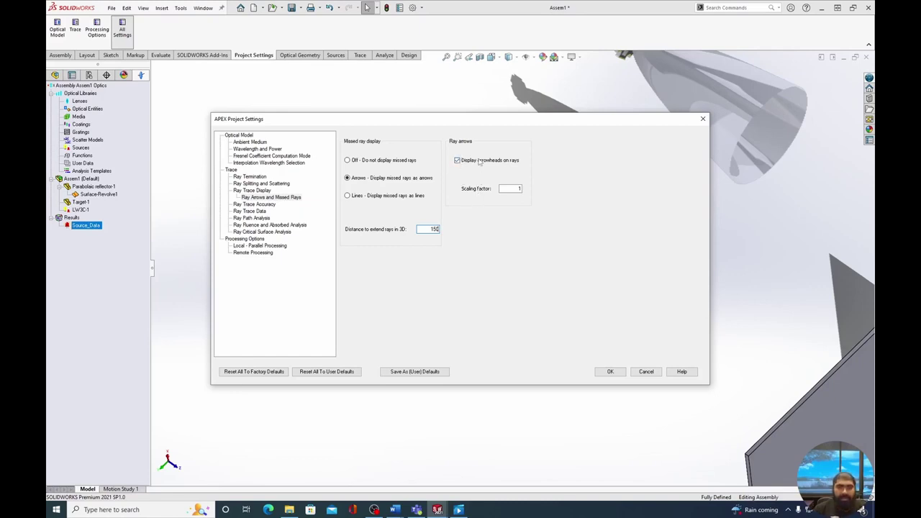
# Step: Apply the project settings and trace rays, producing Raytrace_1 with blue rays toward the target
pyautogui.click(611, 373)
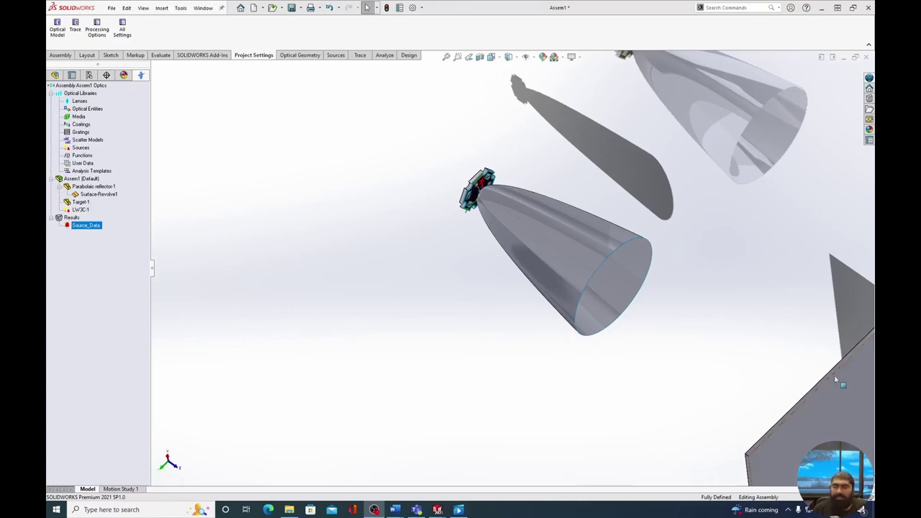
pyautogui.click(361, 57)
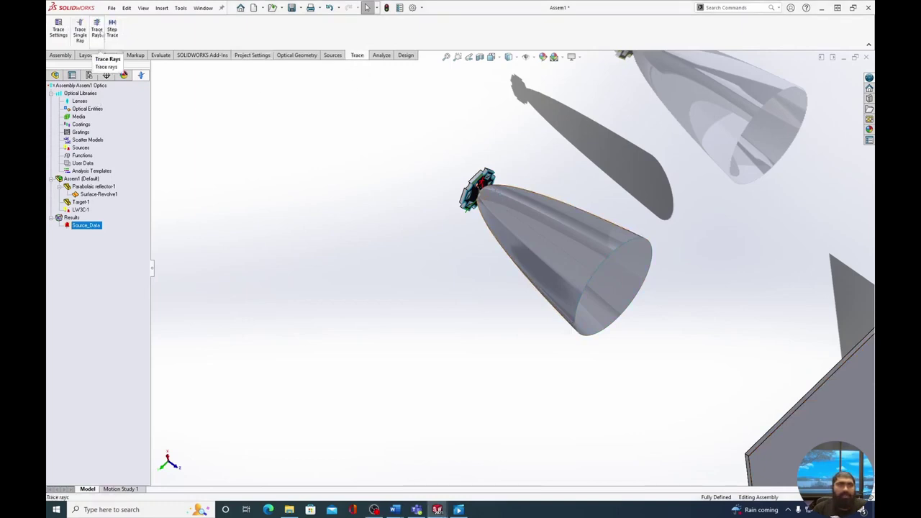
pyautogui.click(97, 32)
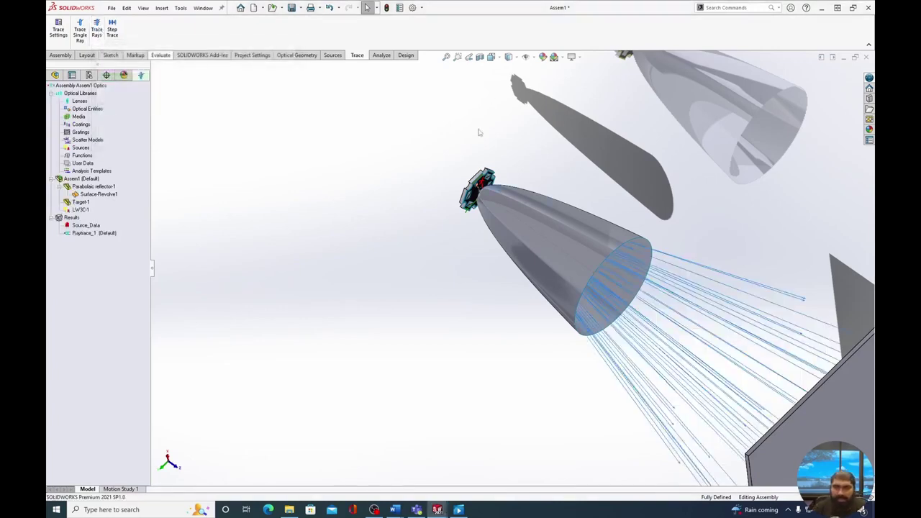
pyautogui.moveTo(684, 263); pyautogui.dragTo(542, 193, button='middle')
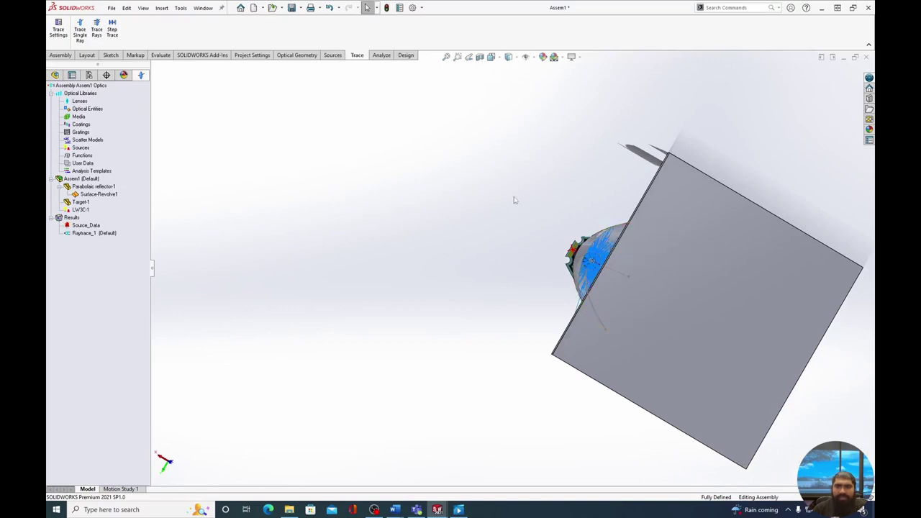
pyautogui.moveTo(515, 228); pyautogui.dragTo(528, 262, button='middle')
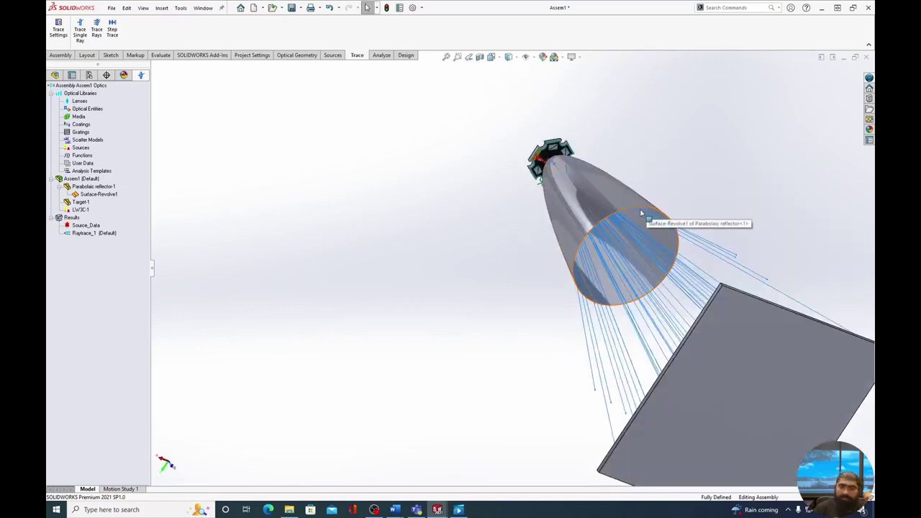
pyautogui.moveTo(512, 292); pyautogui.dragTo(657, 393, button='middle')
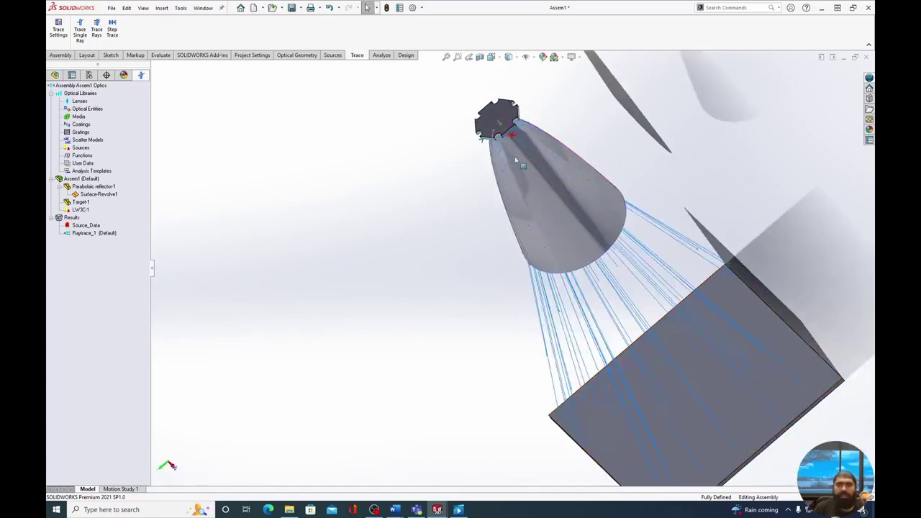
pyautogui.moveTo(466, 155); pyautogui.dragTo(408, 200, button='middle')
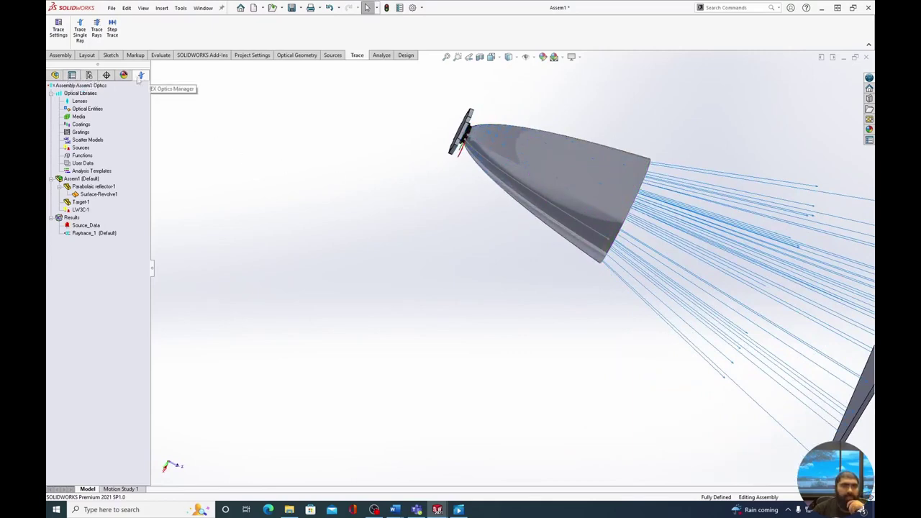
# Step: Coat the reflector's Surface-Revolve1 with Perfectly Reflecting, found by searching 'per' in the Coatings Manager
pyautogui.click(102, 197)
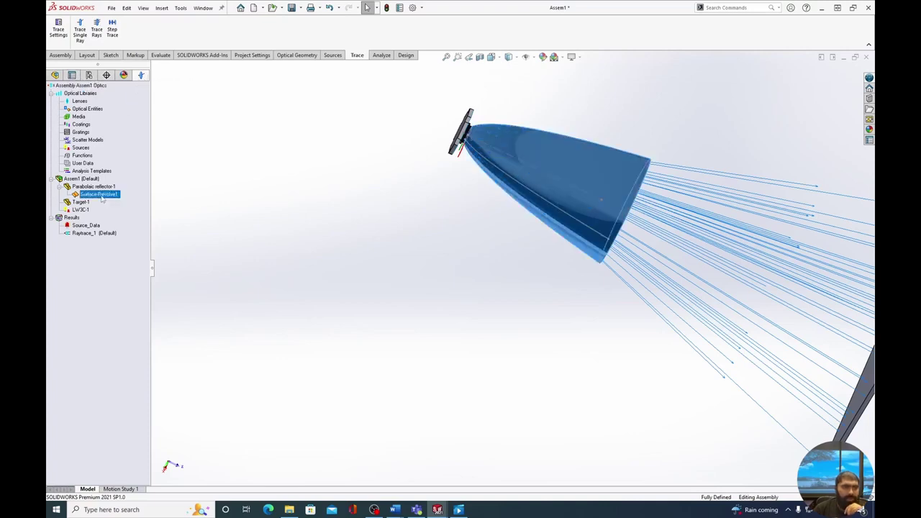
pyautogui.rightClick(103, 198)
pyautogui.click(129, 209)
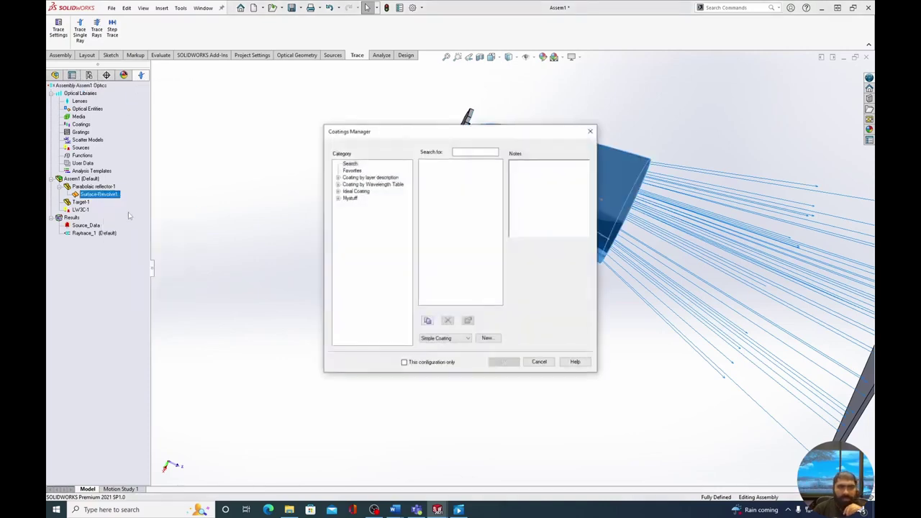
pyautogui.click(476, 153)
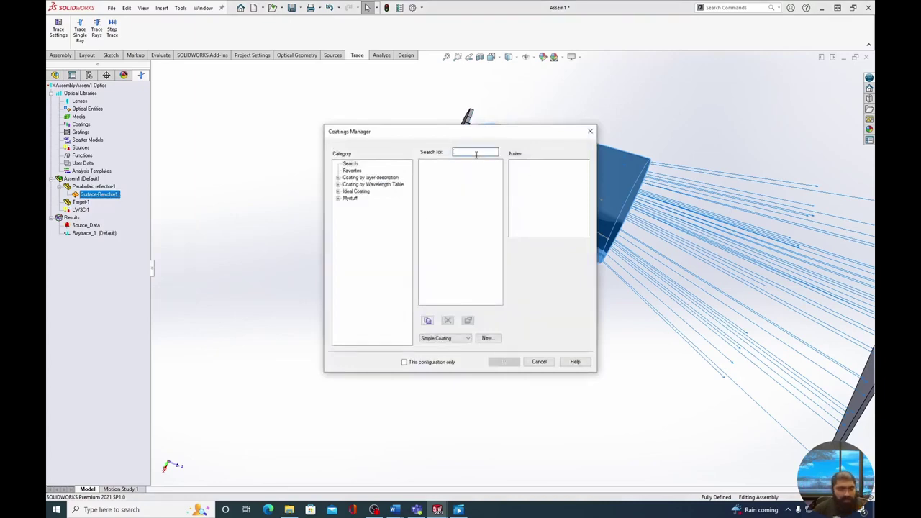
pyautogui.write('perf')
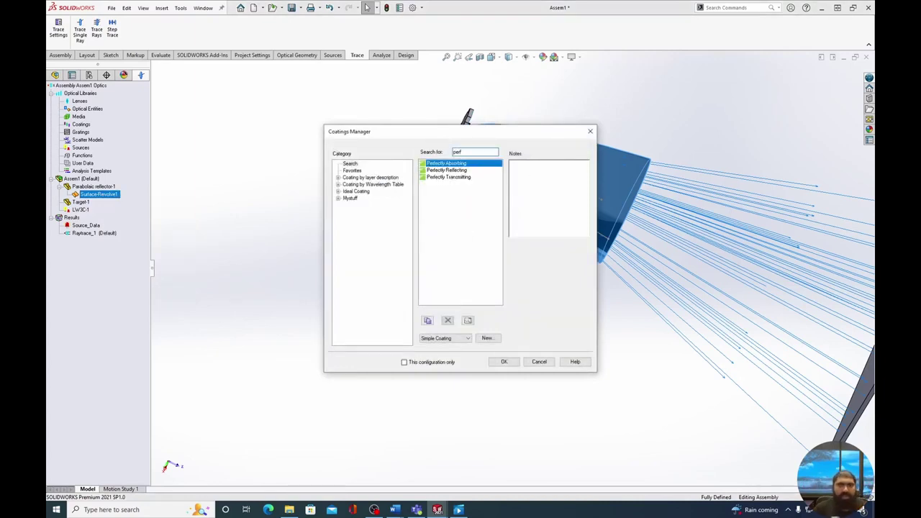
pyautogui.click(457, 170)
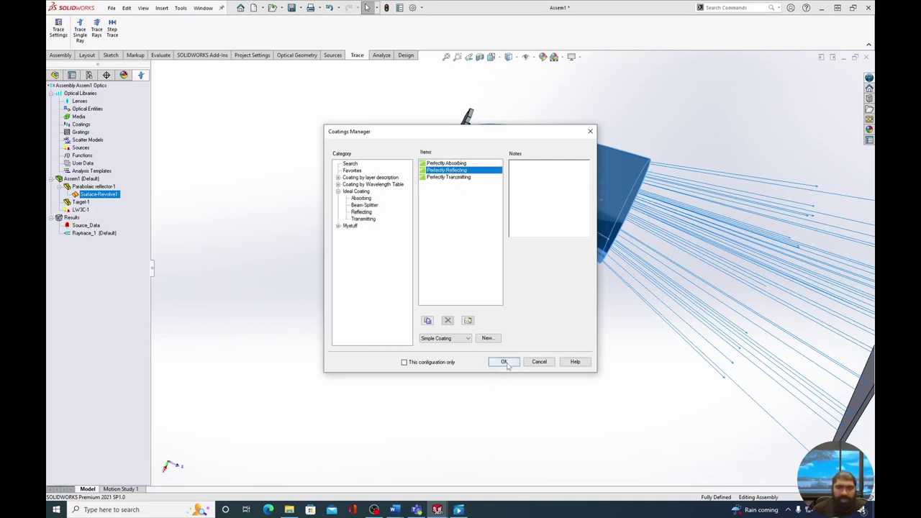
pyautogui.click(504, 362)
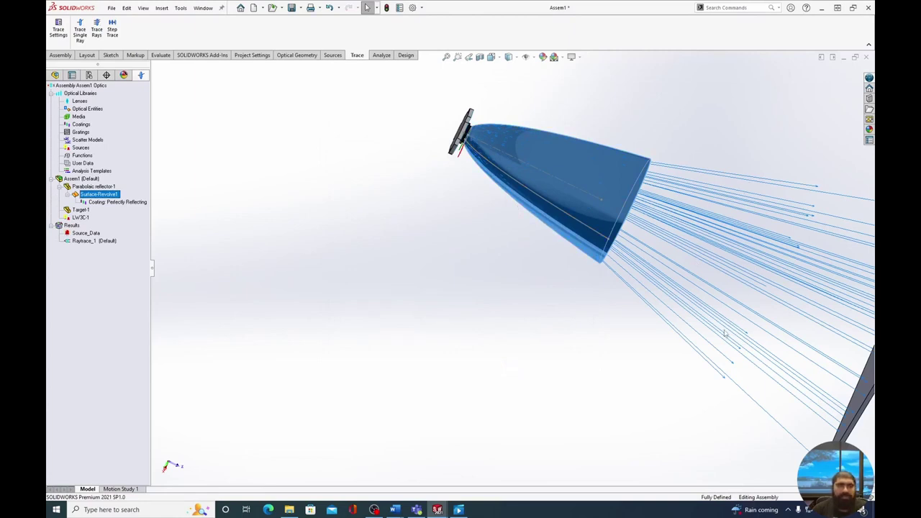
# Step: Delete the outdated Raytrace_1 and rerun the ray trace with the coated reflector
pyautogui.click(101, 241)
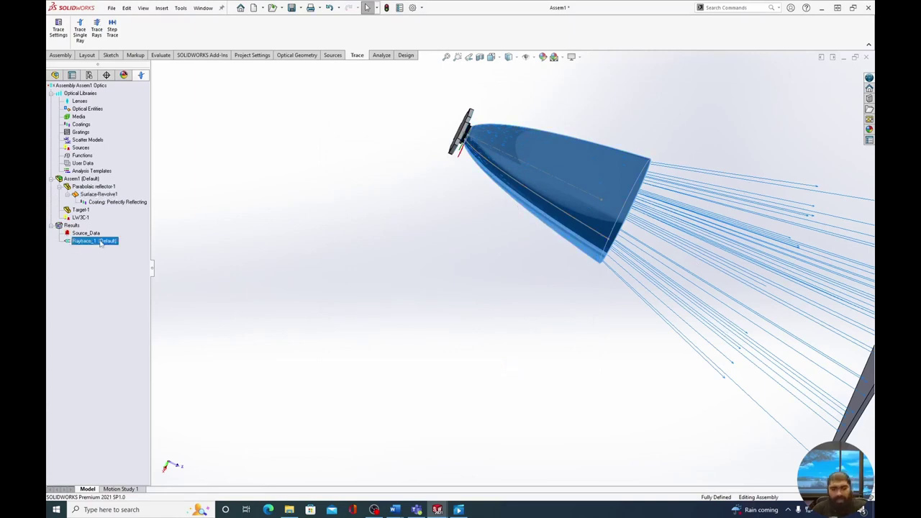
pyautogui.press('Delete')
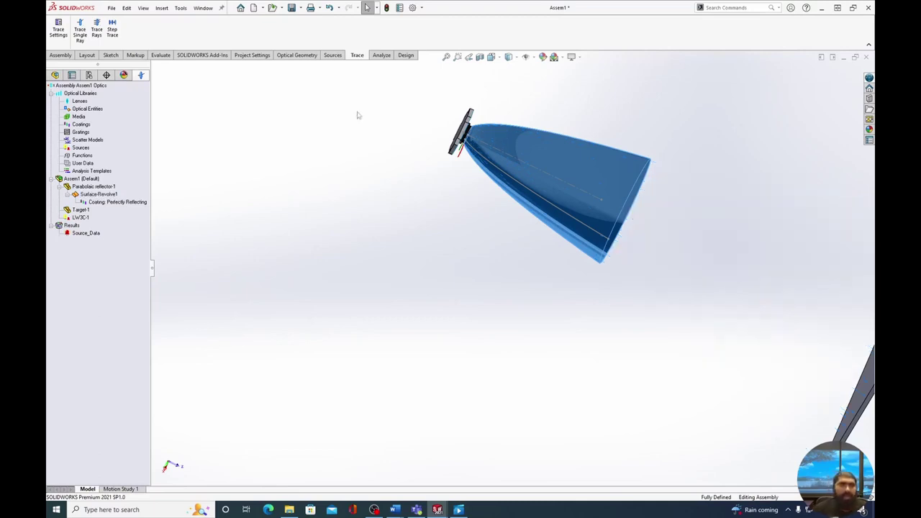
pyautogui.click(97, 29)
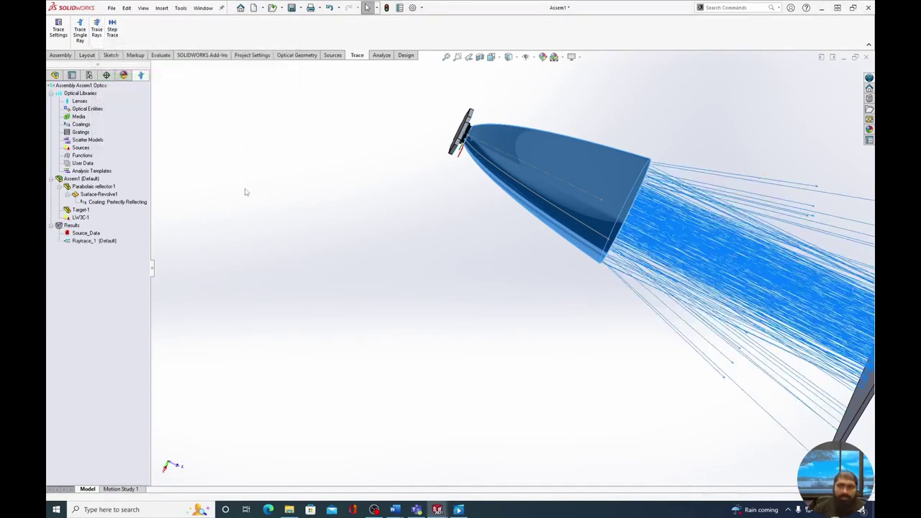
pyautogui.moveTo(246, 195); pyautogui.dragTo(512, 189, button='middle')
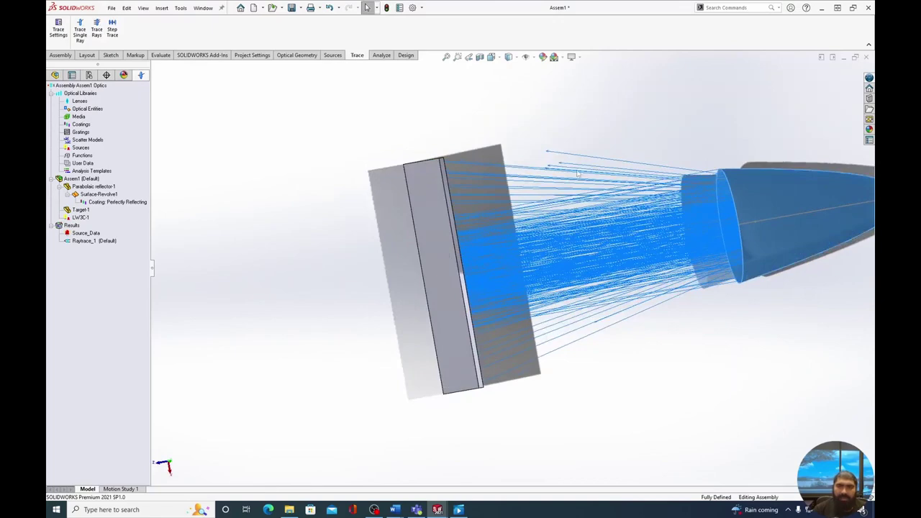
pyautogui.scroll(1, 576, 172)
pyautogui.scroll(-6, 572, 176)
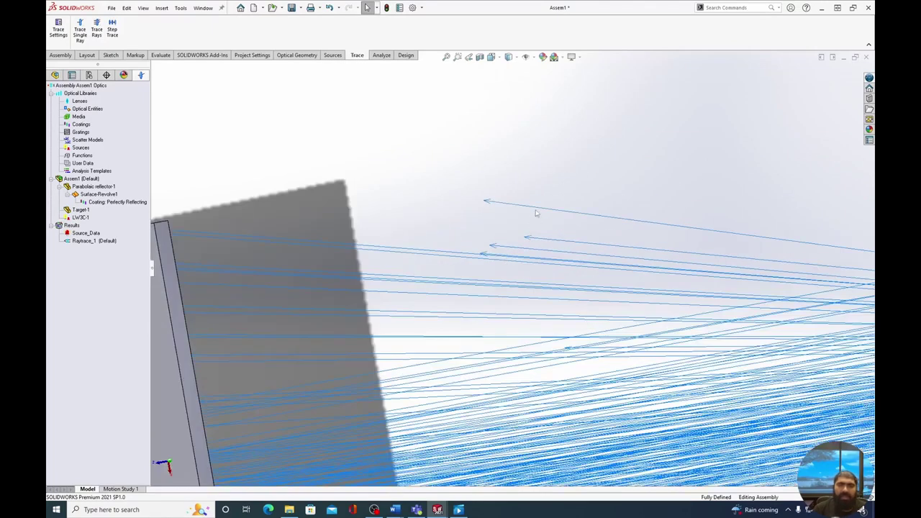
pyautogui.scroll(2, 532, 205)
pyautogui.scroll(2, 544, 304)
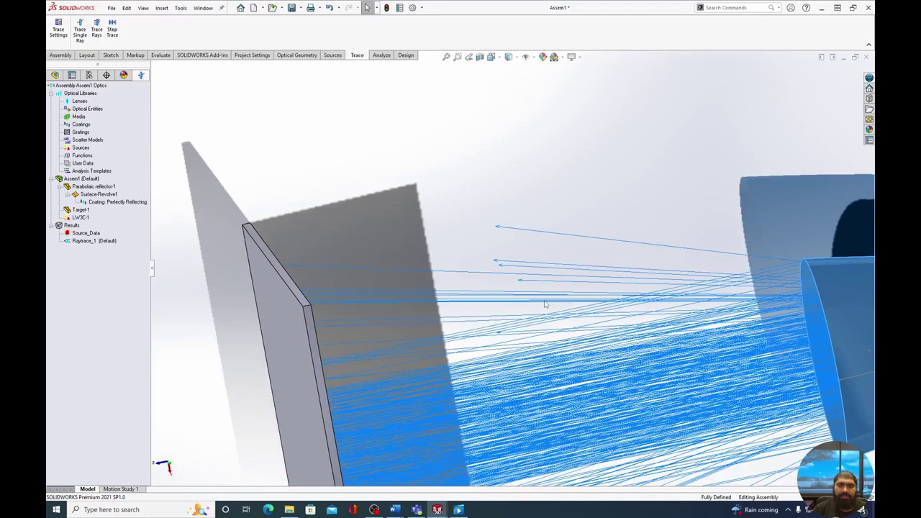
pyautogui.scroll(1, 544, 304)
pyautogui.moveTo(586, 254); pyautogui.dragTo(532, 314, button='middle')
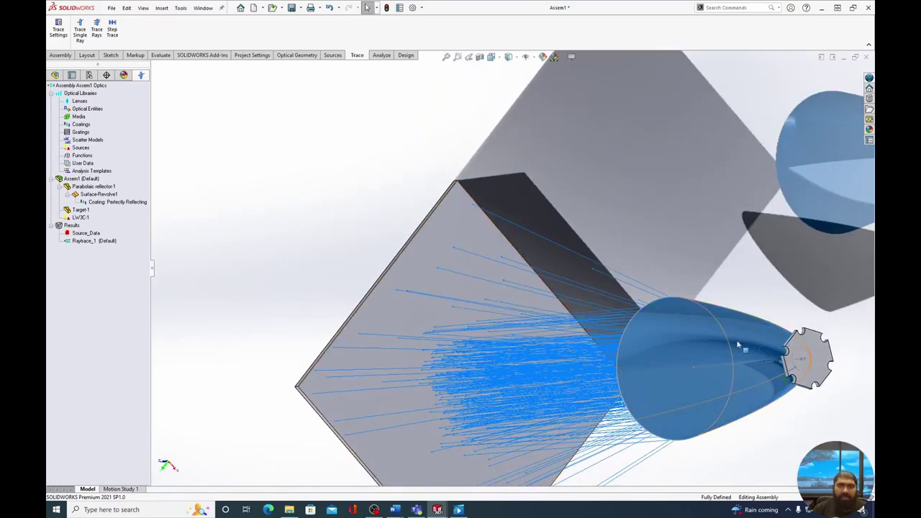
pyautogui.moveTo(539, 274); pyautogui.dragTo(741, 344, button='middle')
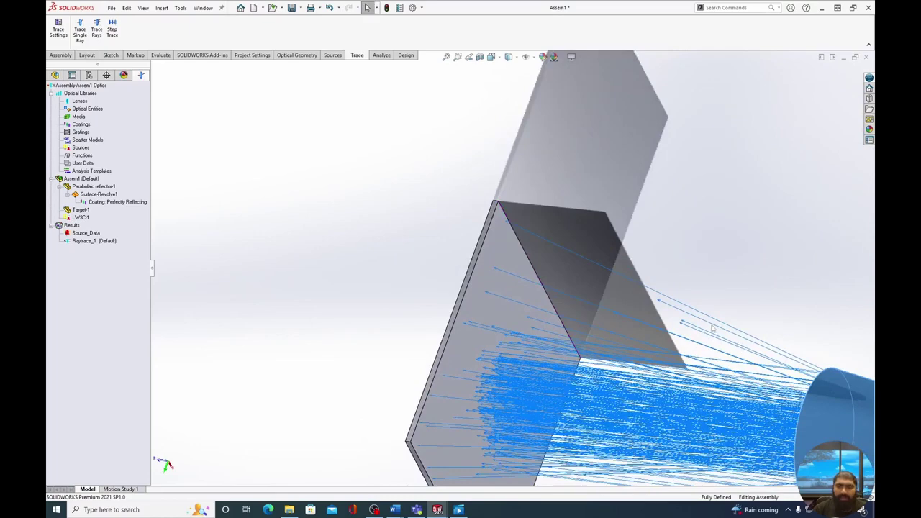
pyautogui.hotkey('ctrl', 'shift', 'z')
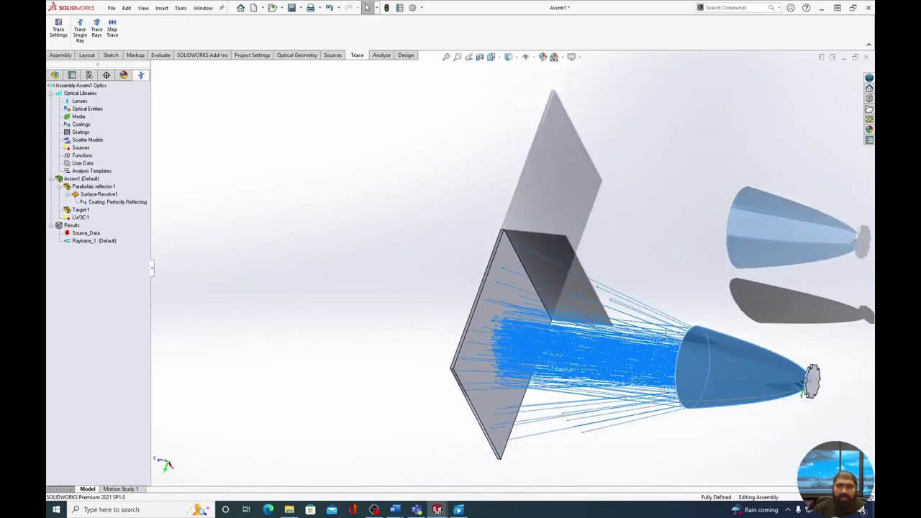
pyautogui.scroll(1, 630, 317)
pyautogui.scroll(-3, 608, 309)
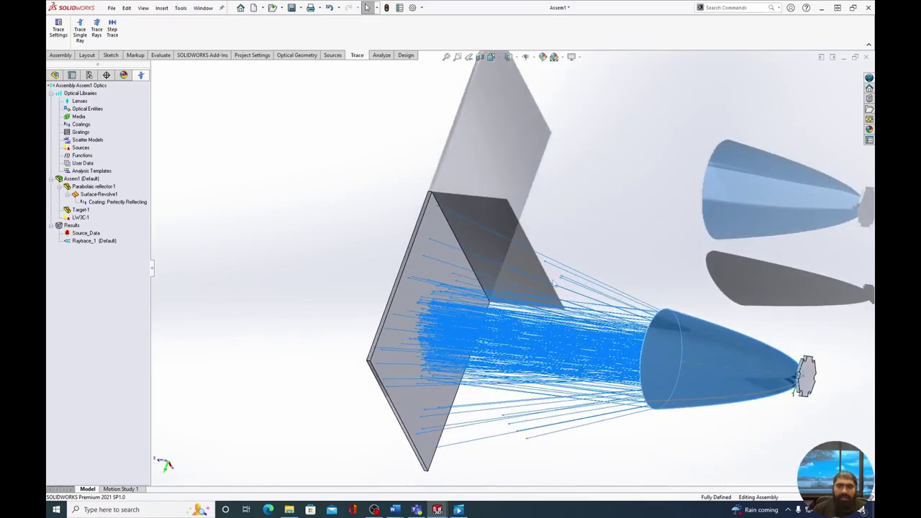
pyautogui.scroll(-3, 554, 284)
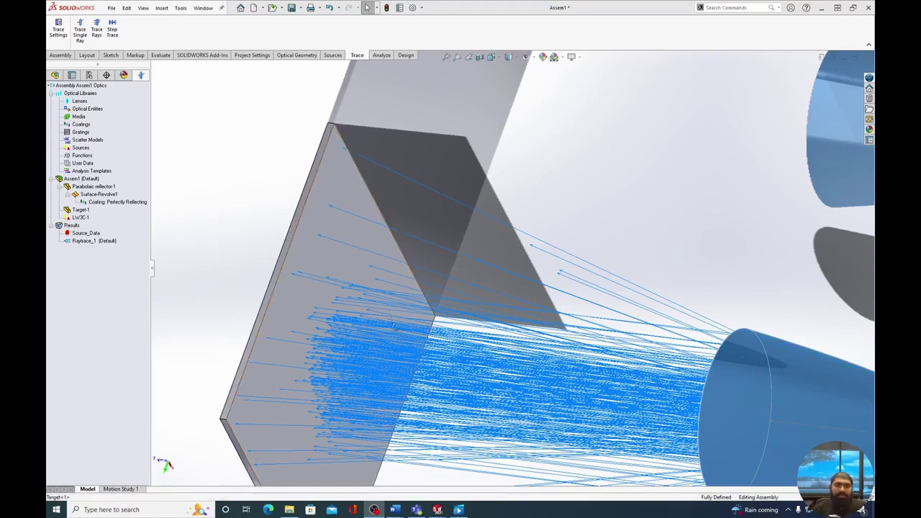
pyautogui.moveTo(401, 335); pyautogui.dragTo(397, 245, button='middle')
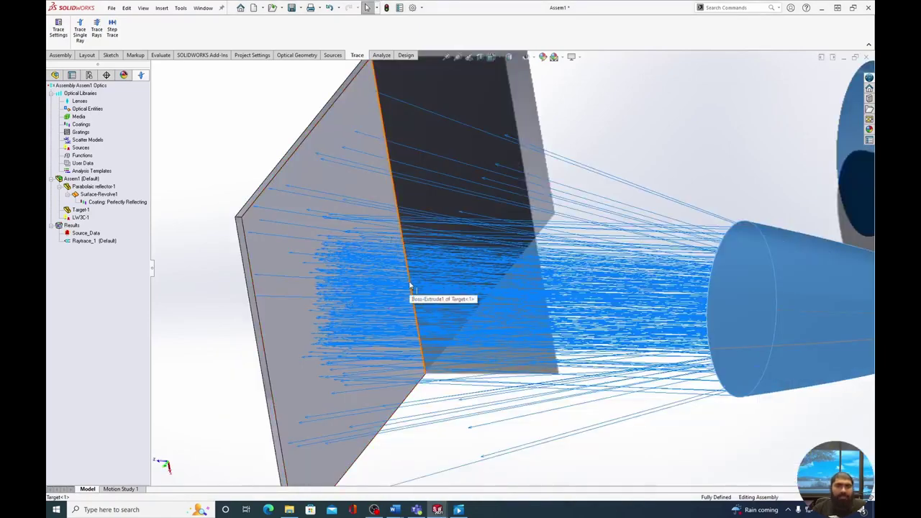
pyautogui.scroll(-2, 410, 287)
pyautogui.scroll(4, 410, 286)
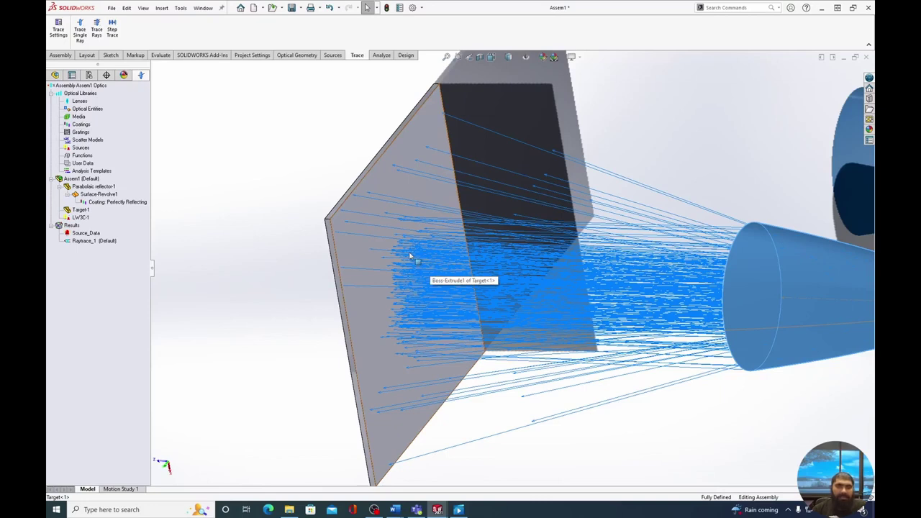
# Step: Generate an Irradiance 1 plot of the target face from Raytrace_1, with ±50 mm bounds taken from its geometry
pyautogui.click(382, 56)
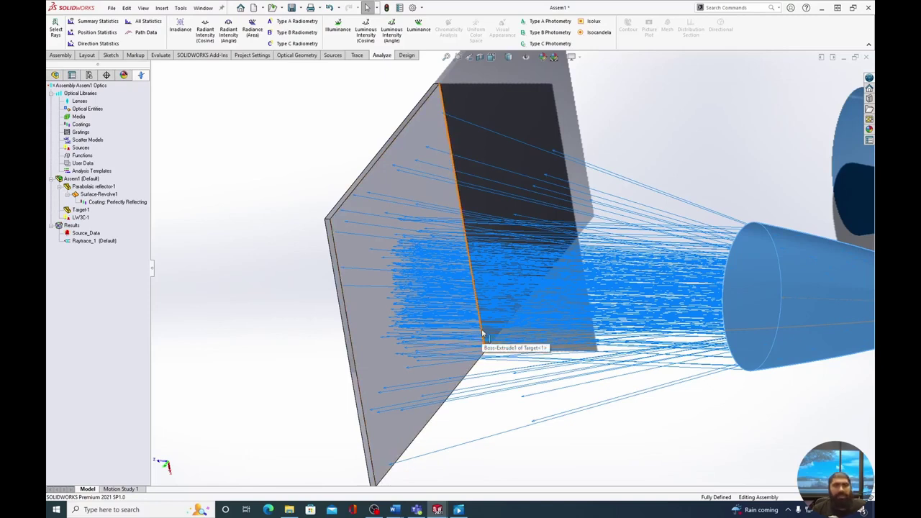
pyautogui.click(91, 242)
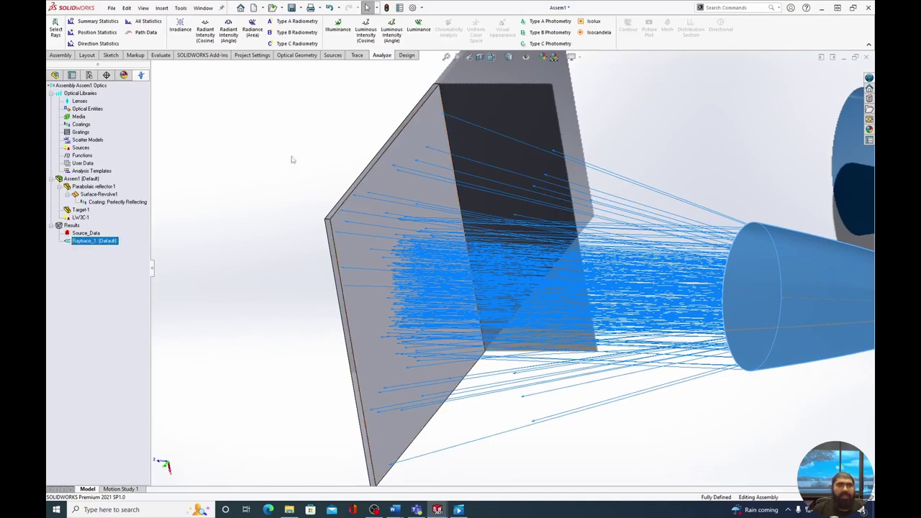
pyautogui.click(182, 30)
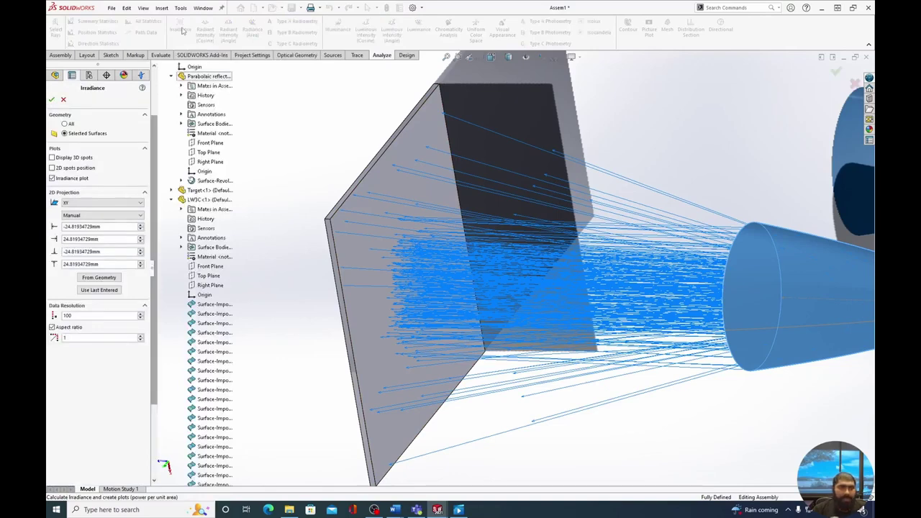
pyautogui.click(352, 227)
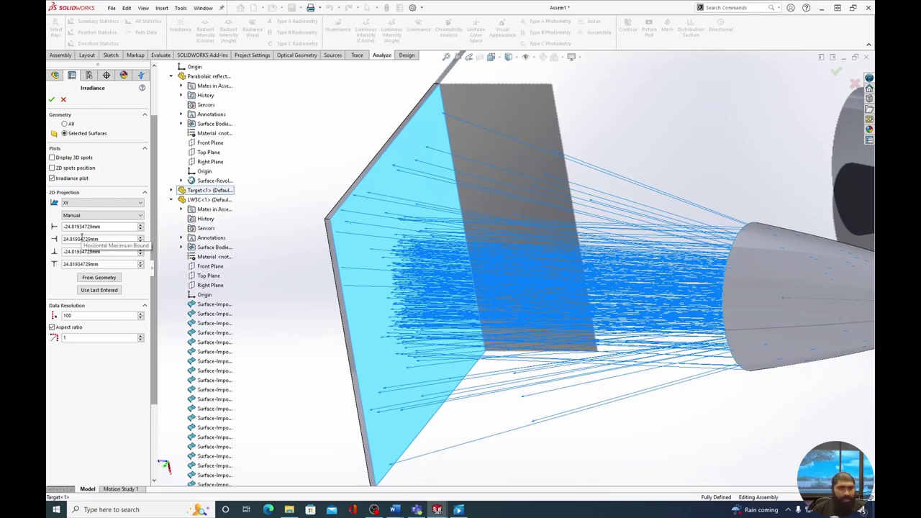
pyautogui.click(100, 281)
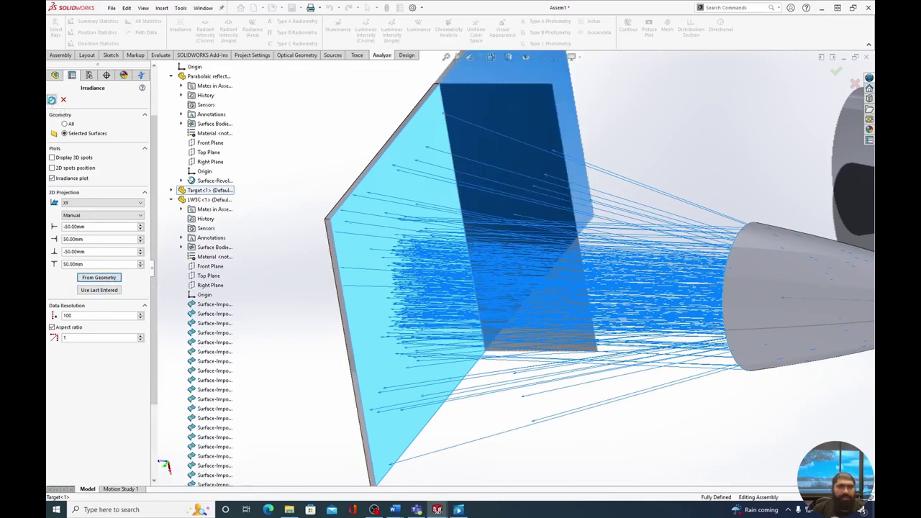
pyautogui.click(51, 100)
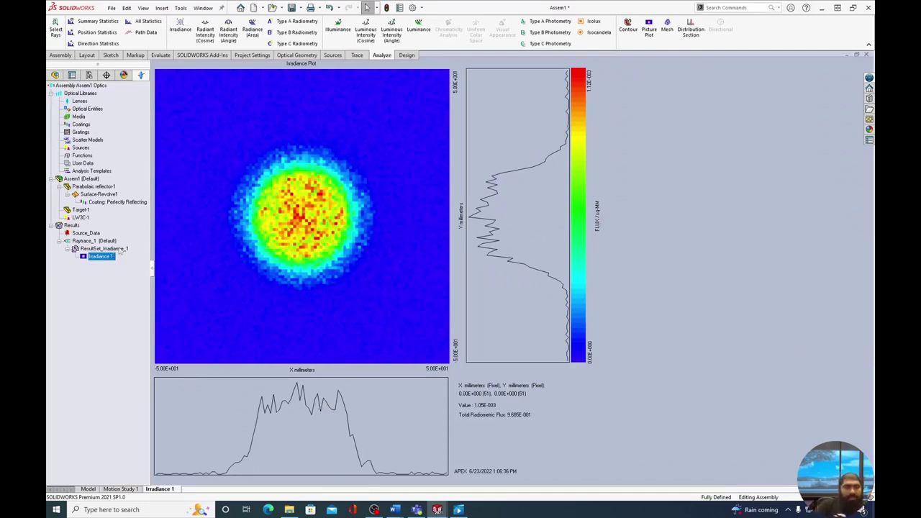
# Step: Process ResultSet_Irradiance_1 into an Average_1 dataset with the default averaging
pyautogui.click(120, 250)
pyautogui.rightClick(120, 250)
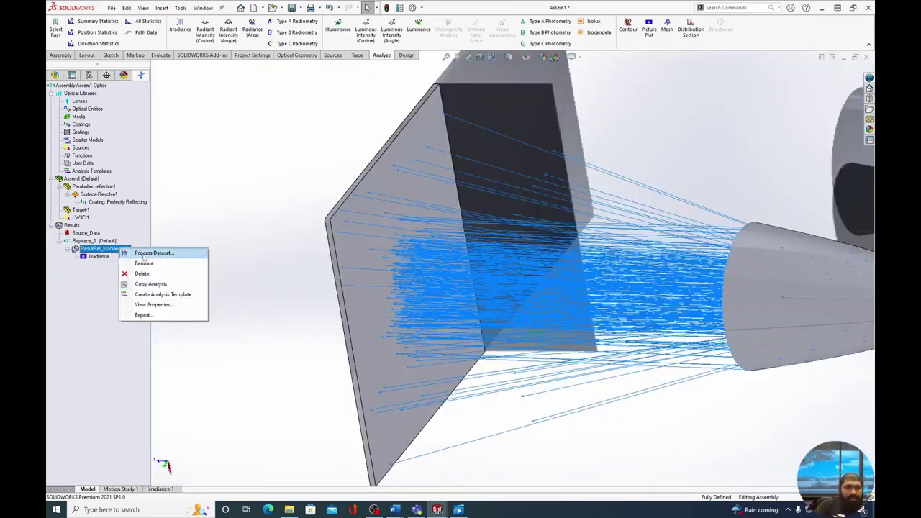
pyautogui.click(144, 254)
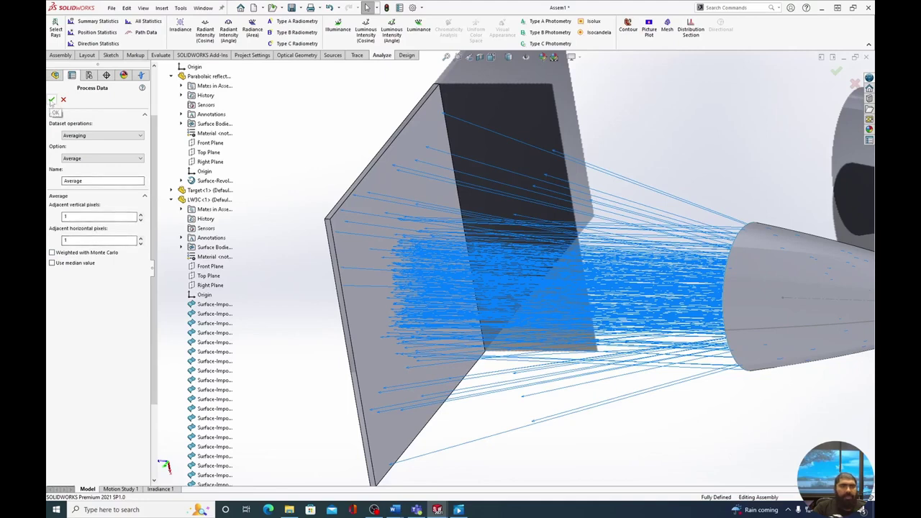
pyautogui.click(52, 101)
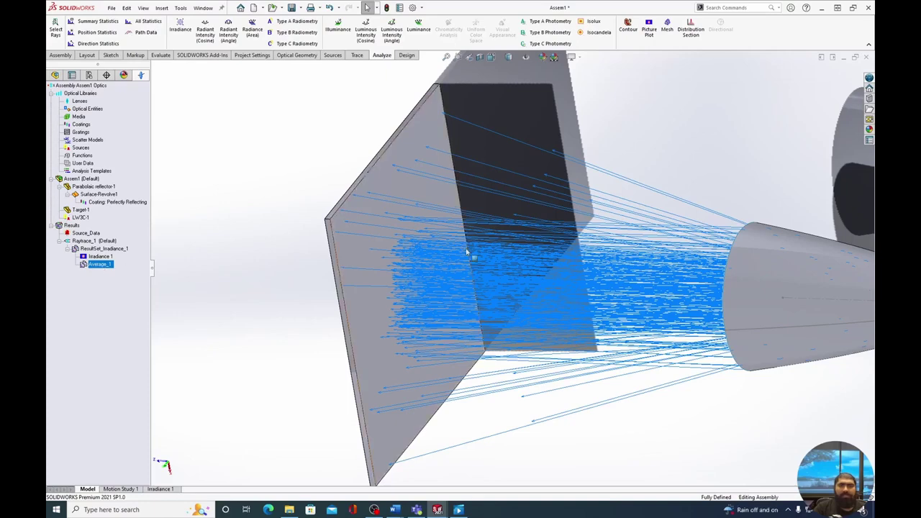
# Step: Create Picture 1 and Contour 2 plots of the Average_1 irradiance data
pyautogui.click(649, 29)
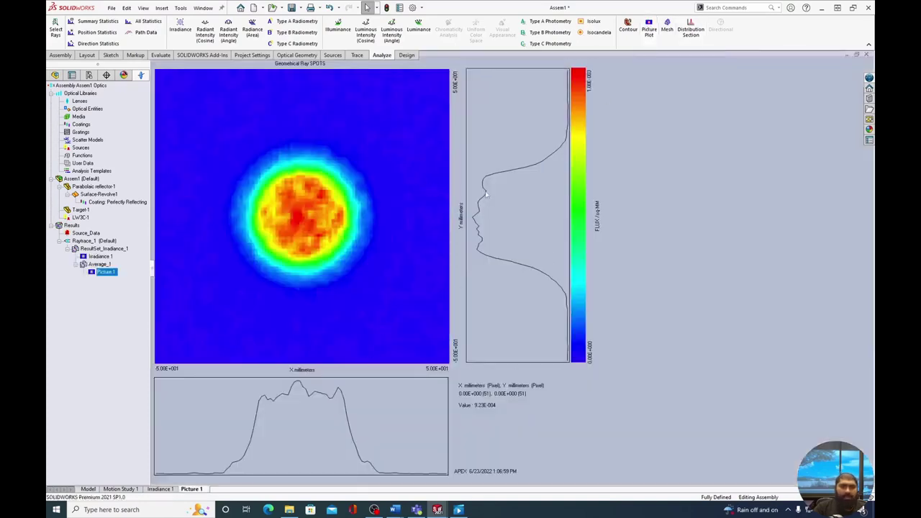
pyautogui.click(93, 256)
pyautogui.click(106, 273)
pyautogui.click(101, 249)
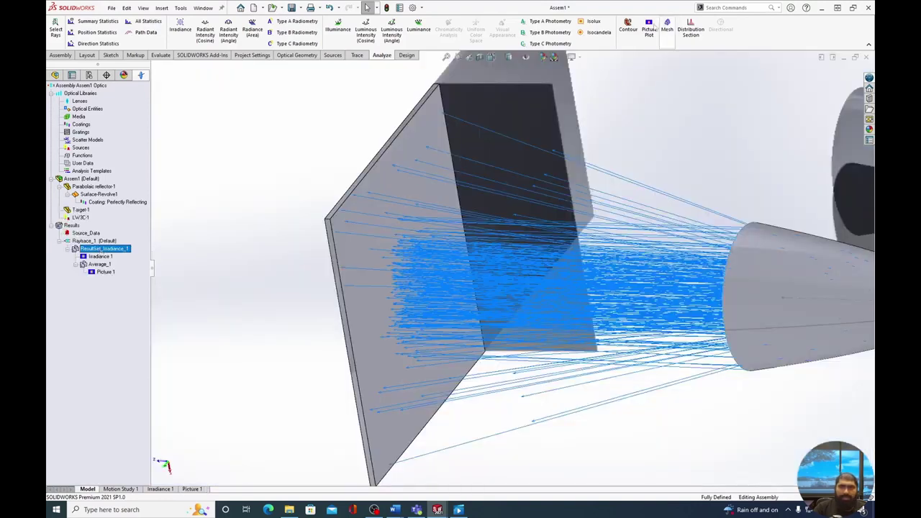
pyautogui.click(628, 27)
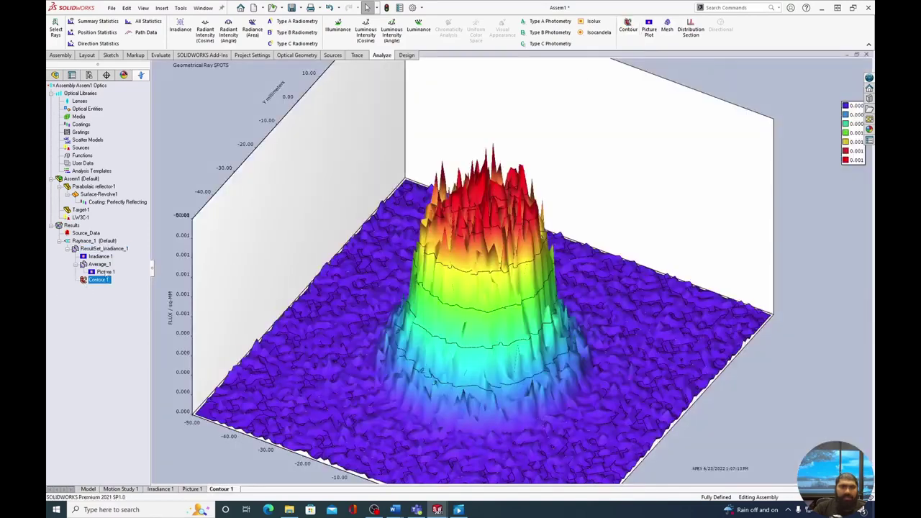
pyautogui.click(106, 272)
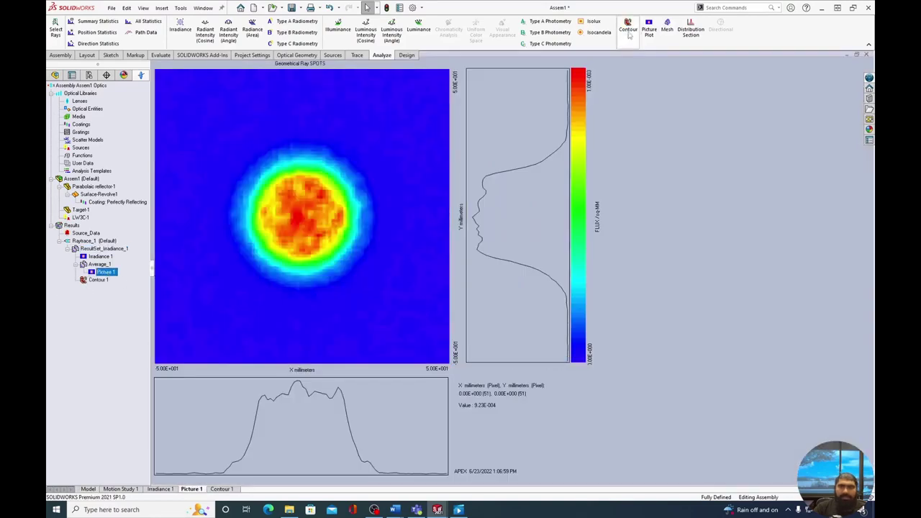
pyautogui.click(628, 32)
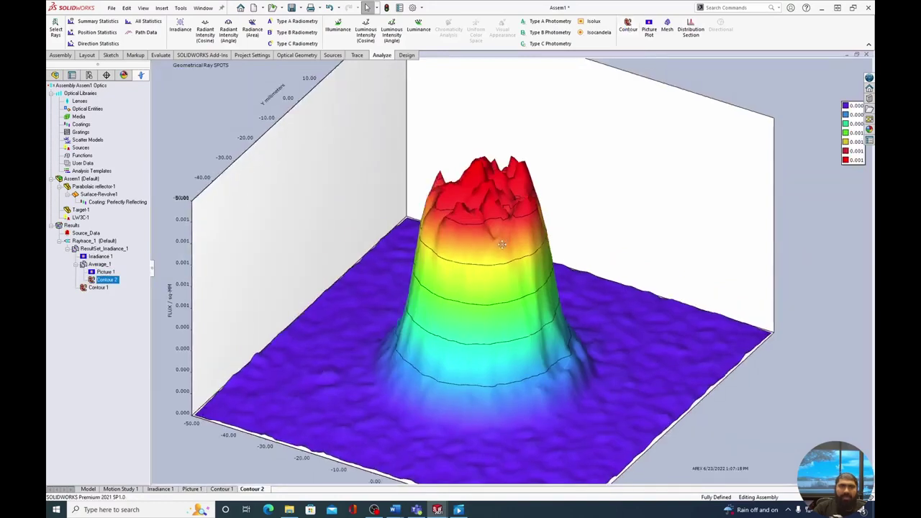
# Step: Rotate the Contour 2 plot, then display Contour 1 and tilt it to a low side view
pyautogui.moveTo(502, 242); pyautogui.dragTo(499, 195)
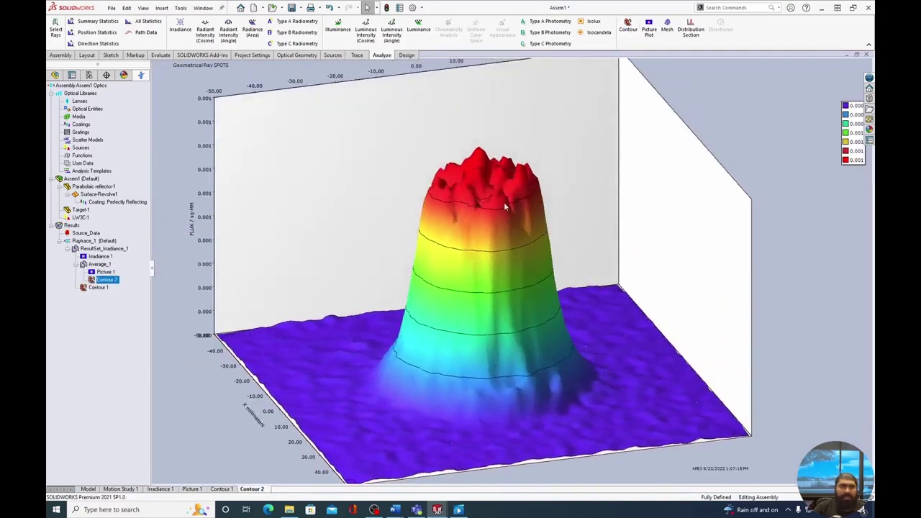
pyautogui.click(105, 289)
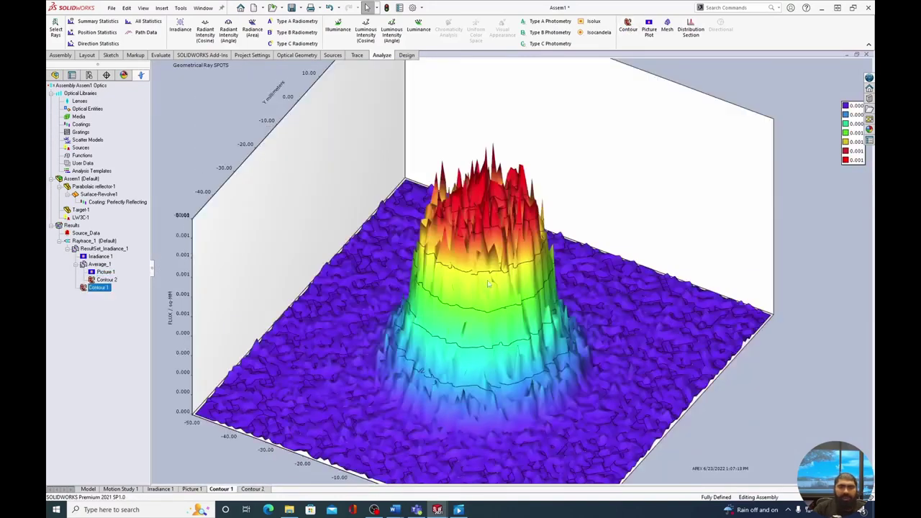
pyautogui.moveTo(498, 298); pyautogui.dragTo(504, 359)
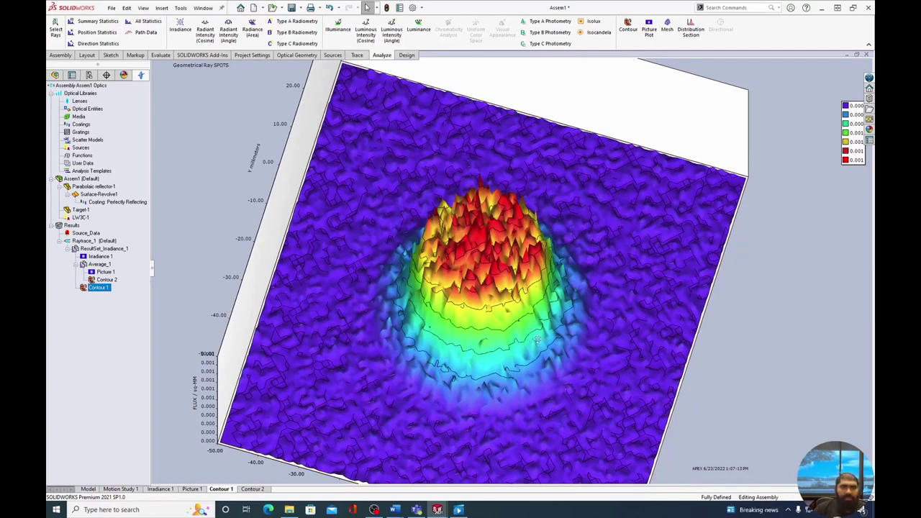
pyautogui.moveTo(535, 333); pyautogui.dragTo(535, 241)
pyautogui.click(358, 57)
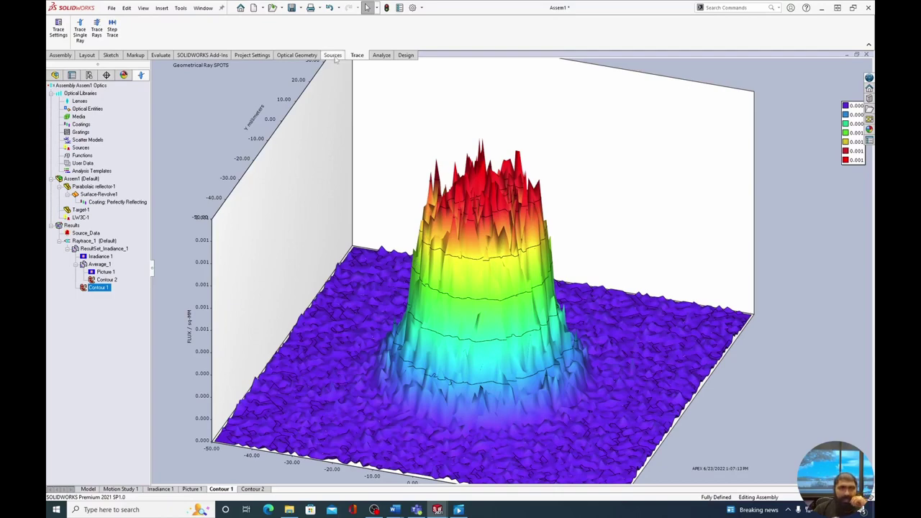
# Step: Delete the ResultSet_Irradiance_1 result set from the tree
pyautogui.click(88, 490)
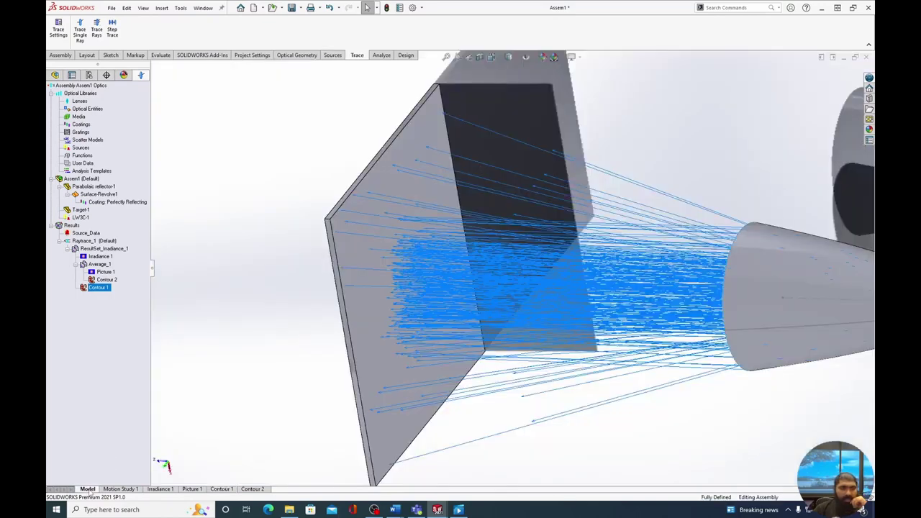
pyautogui.click(106, 241)
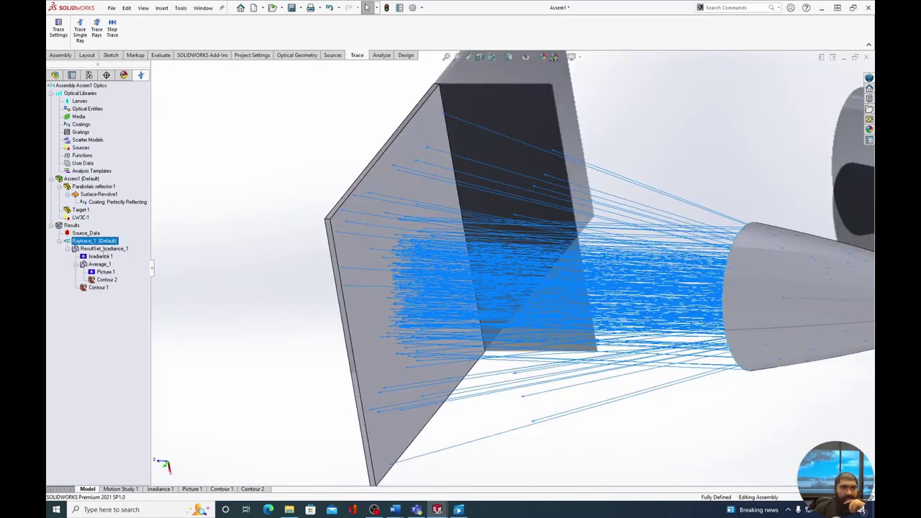
pyautogui.click(104, 249)
pyautogui.press('Delete')
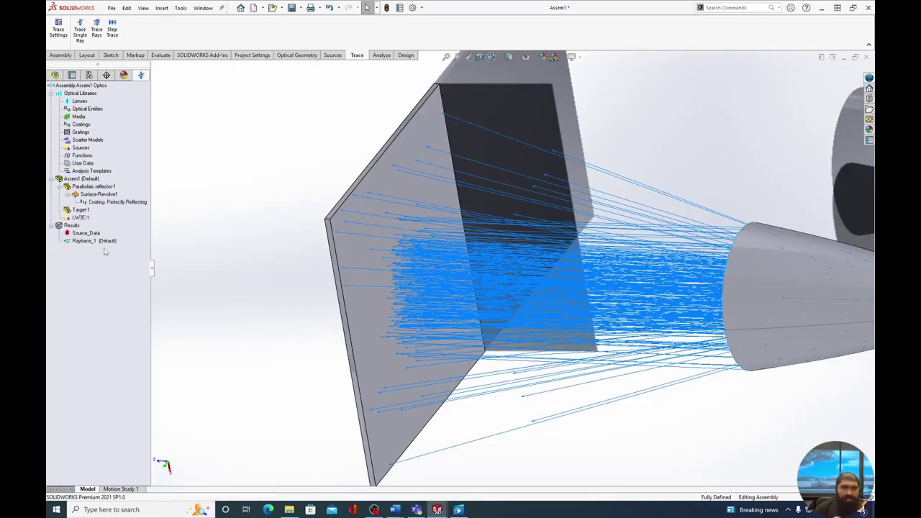
# Step: Set up a Radiant Intensity (Cosine) analysis on Raytrace_1 with ±1 bounds and resolution 100
pyautogui.click(103, 243)
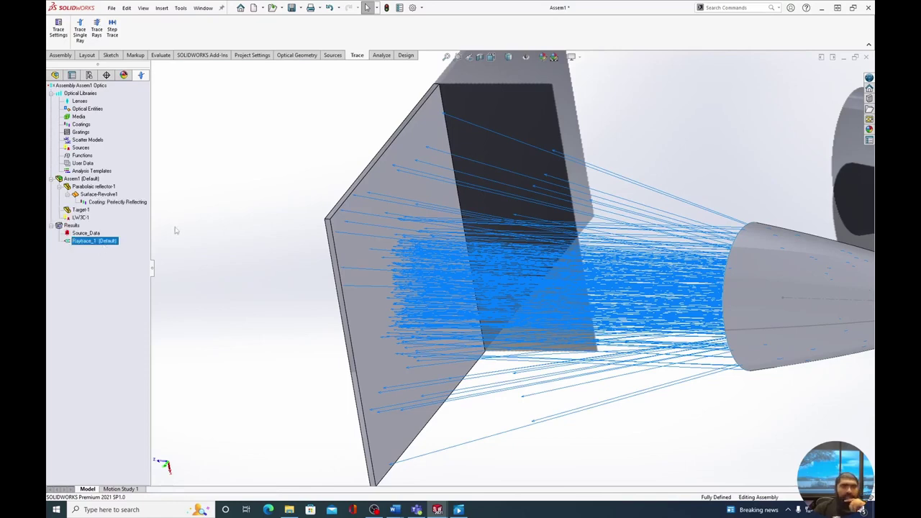
pyautogui.click(381, 56)
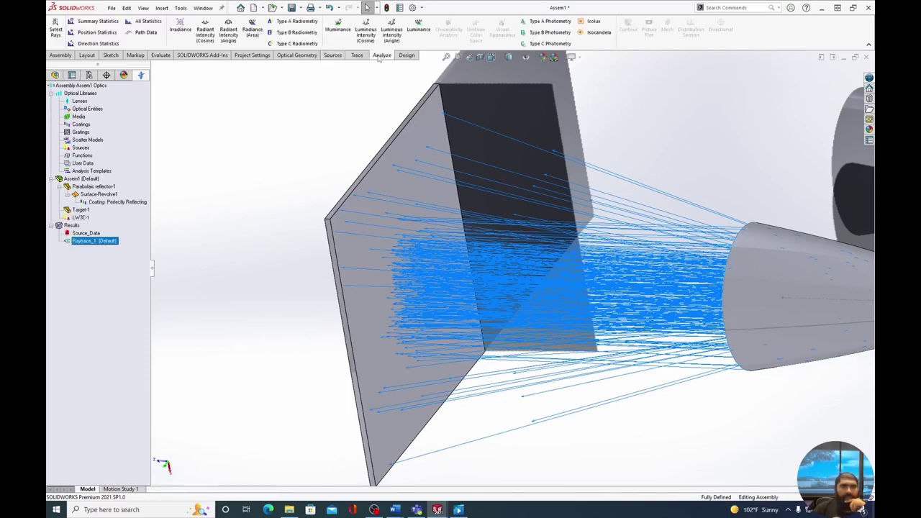
pyautogui.click(205, 33)
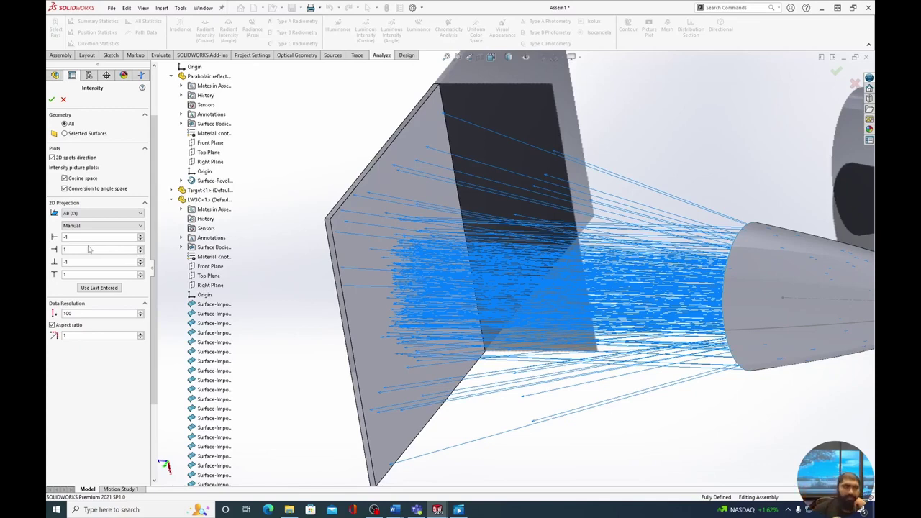
pyautogui.moveTo(95, 314); pyautogui.dragTo(47, 315)
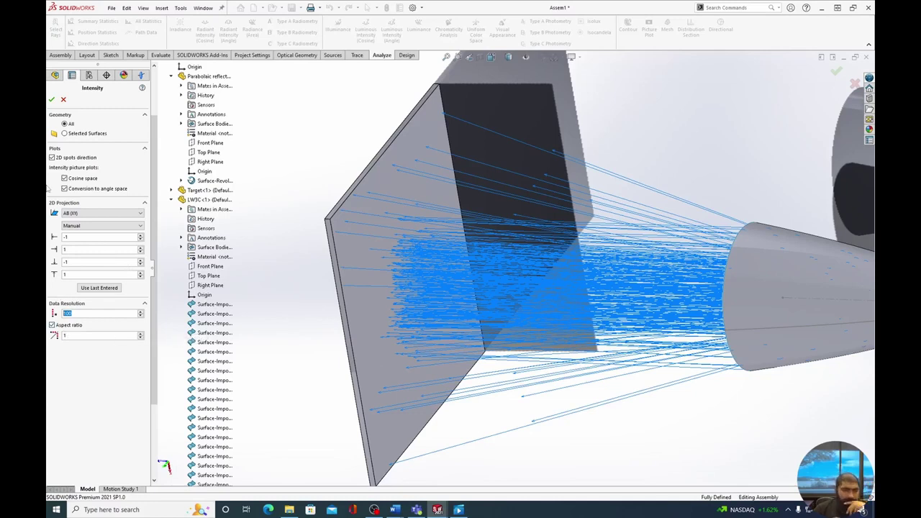
# Step: Create ResultSet_Intensity_1, inspect its Radiant Intensity 2 plot, then select Angles_1 again
pyautogui.click(52, 100)
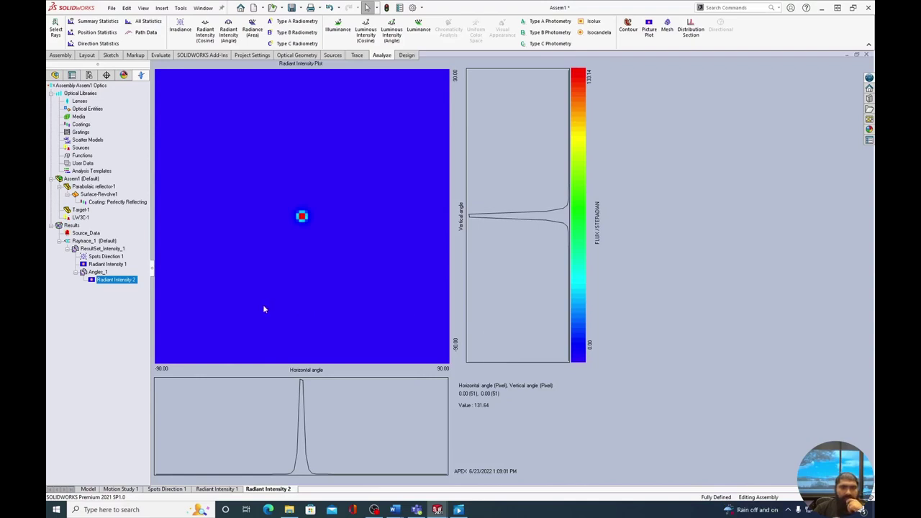
pyautogui.click(100, 272)
pyautogui.click(110, 280)
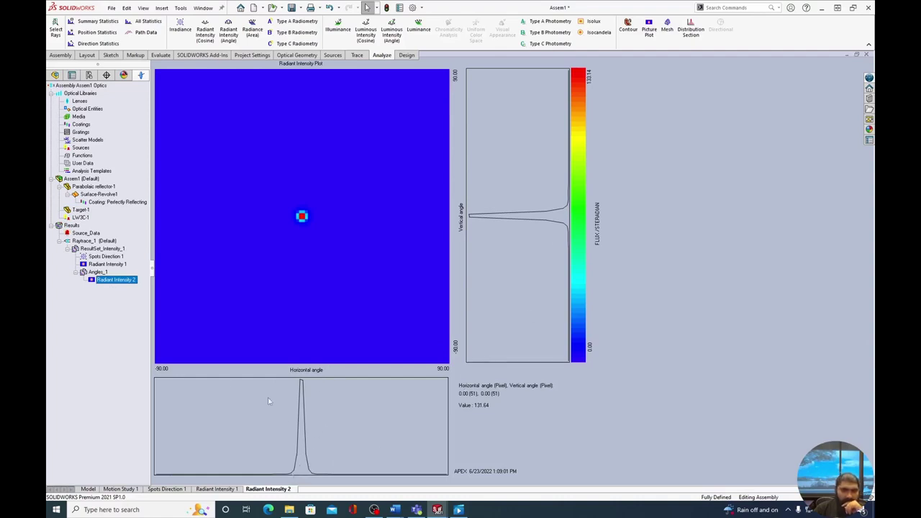
pyautogui.click(99, 272)
# Step: Start another Radiant Intensity (Cosine) analysis on Raytrace_1
pyautogui.rightClick(102, 272)
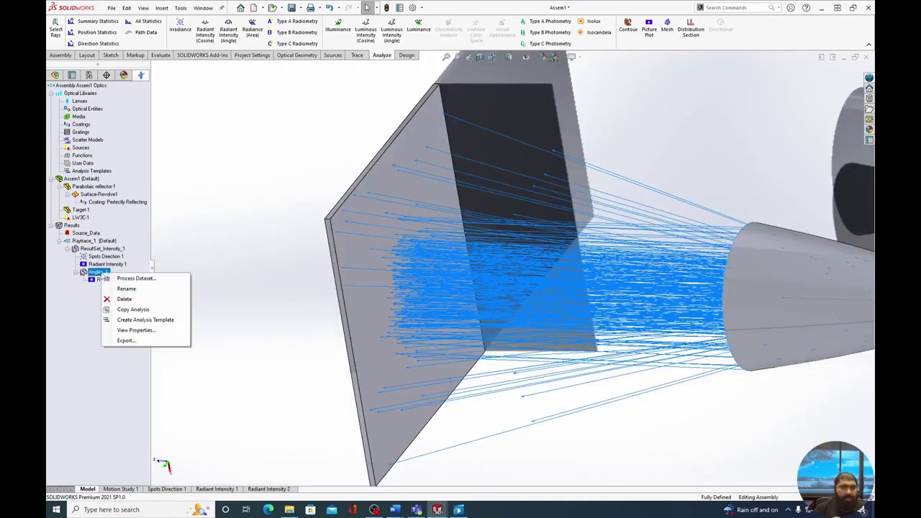
pyautogui.click(95, 242)
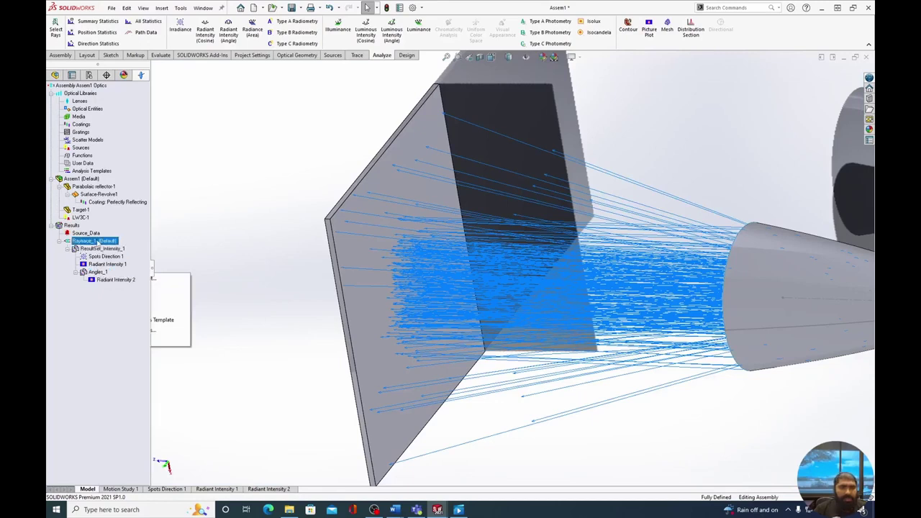
pyautogui.rightClick(105, 245)
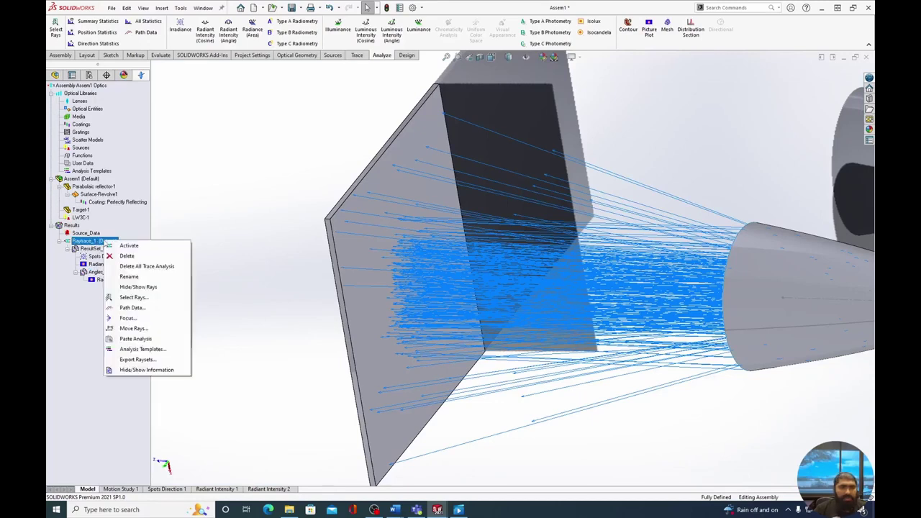
pyautogui.click(207, 33)
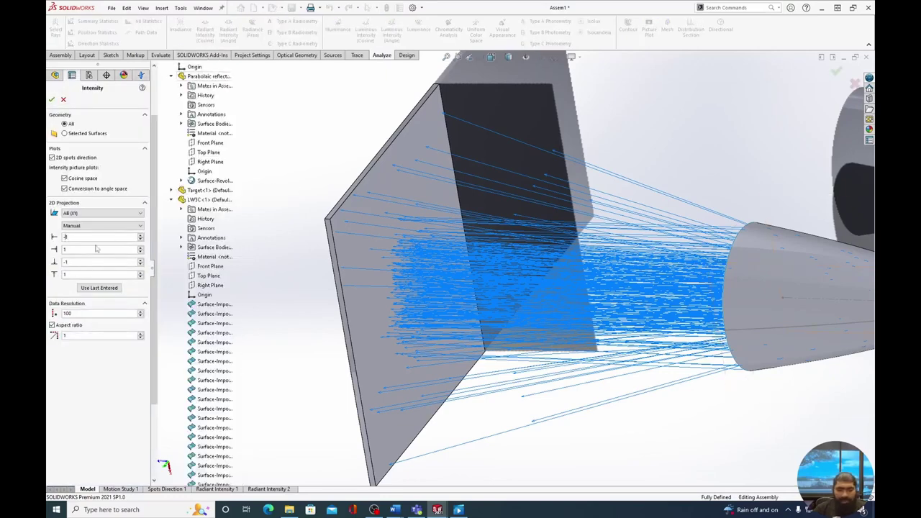
# Step: Narrow the 2D projection bounds to -0.2 to 0.2 horizontally and vertically, then confirm
pyautogui.press('BackSpace')
pyautogui.write('2')
pyautogui.click(63, 247)
pyautogui.press('BackSpace')
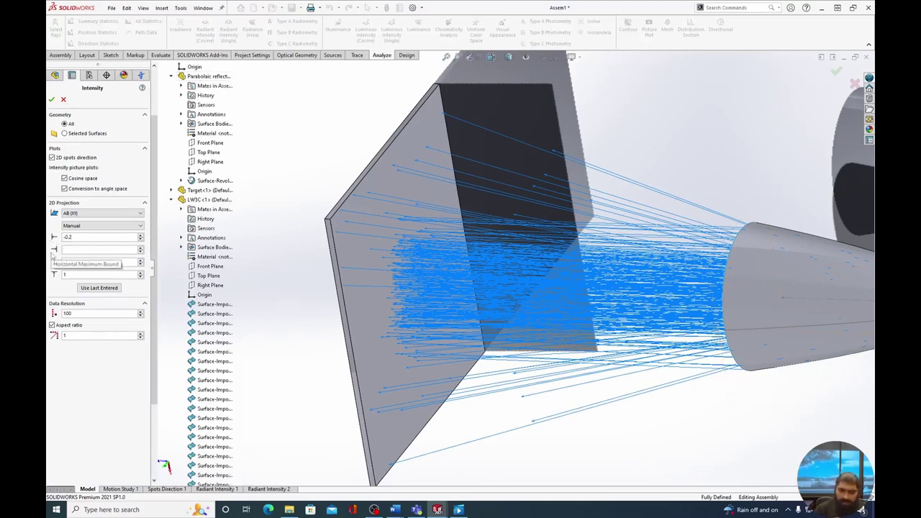
pyautogui.write('-2')
pyautogui.click(75, 263)
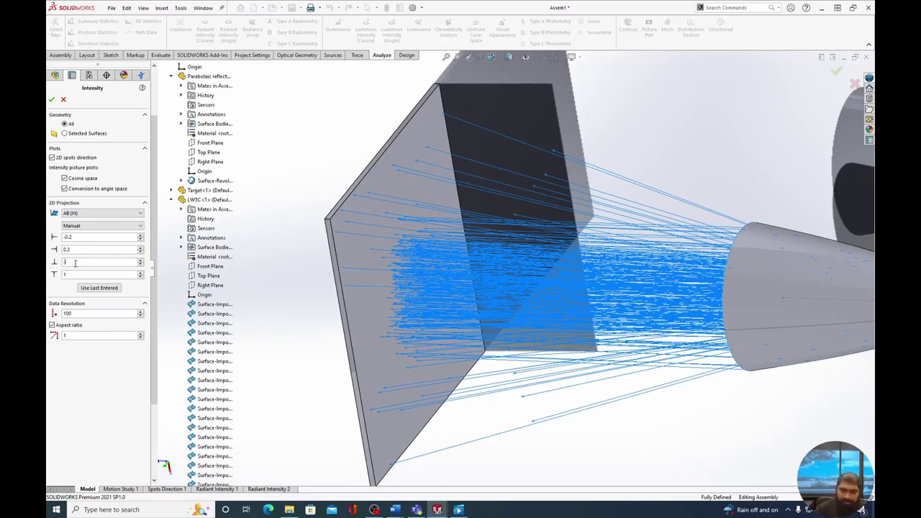
pyautogui.click(74, 274)
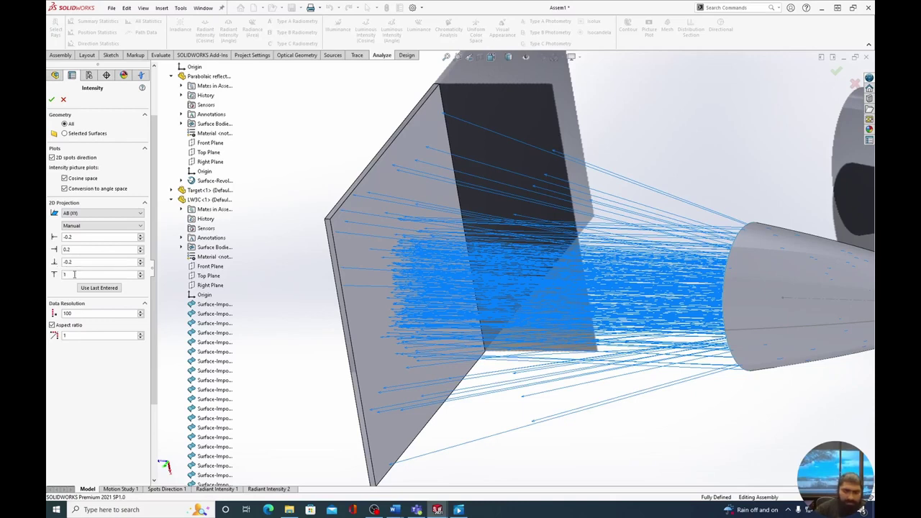
pyautogui.press('BackSpace')
pyautogui.write('.2')
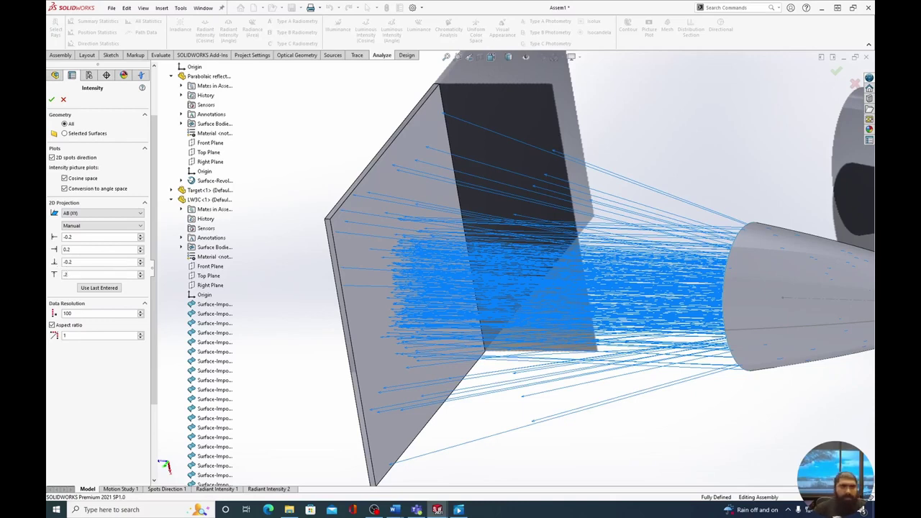
pyautogui.click(53, 100)
# Step: Probe the ±11.54° Radiant Intensity 4 map to read profiles and values through the central peak
pyautogui.click(52, 100)
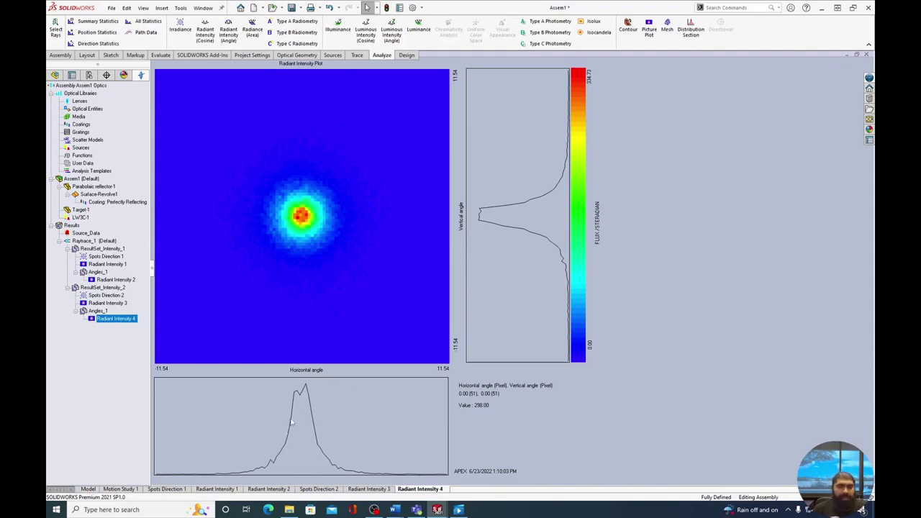
pyautogui.moveTo(294, 215); pyautogui.dragTo(292, 217)
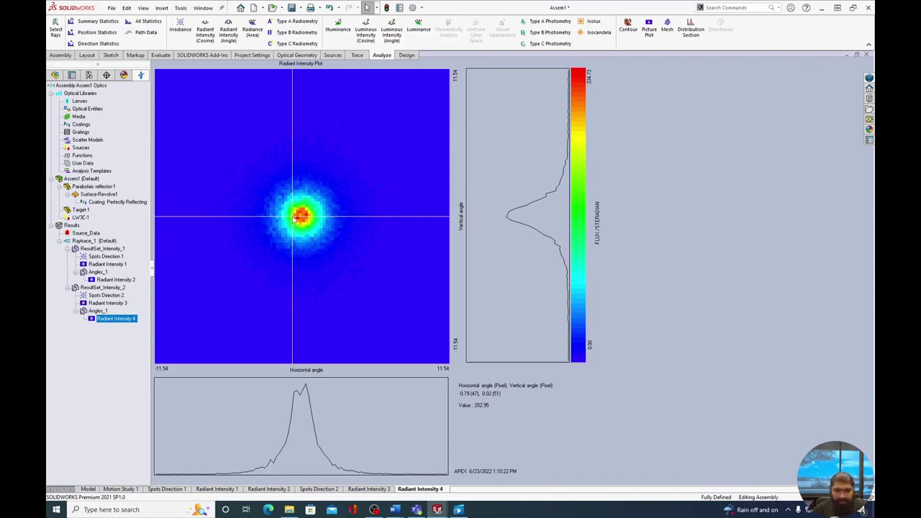
pyautogui.moveTo(295, 219); pyautogui.dragTo(479, 405)
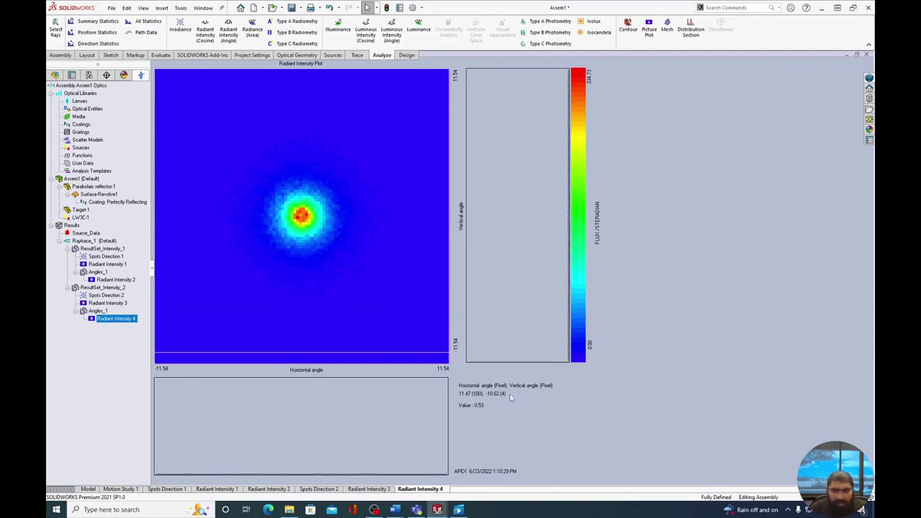
pyautogui.click(293, 219)
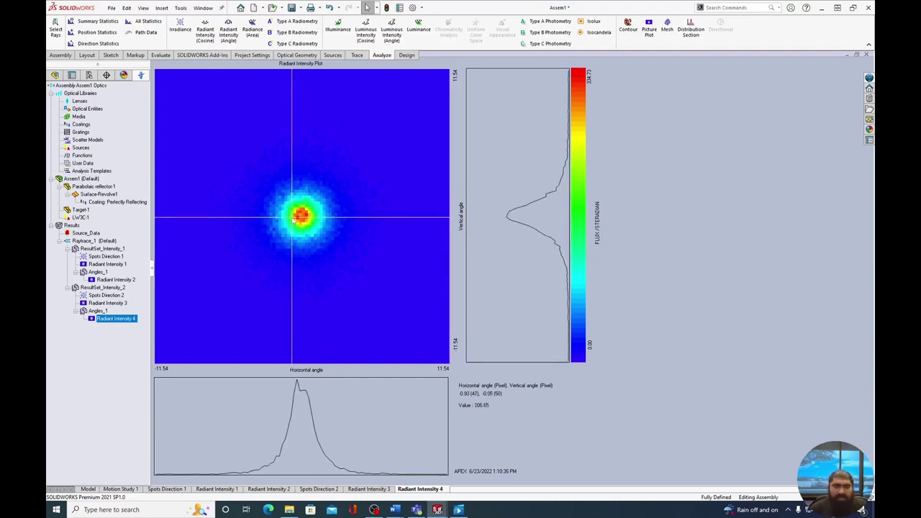
pyautogui.moveTo(293, 221); pyautogui.dragTo(310, 222)
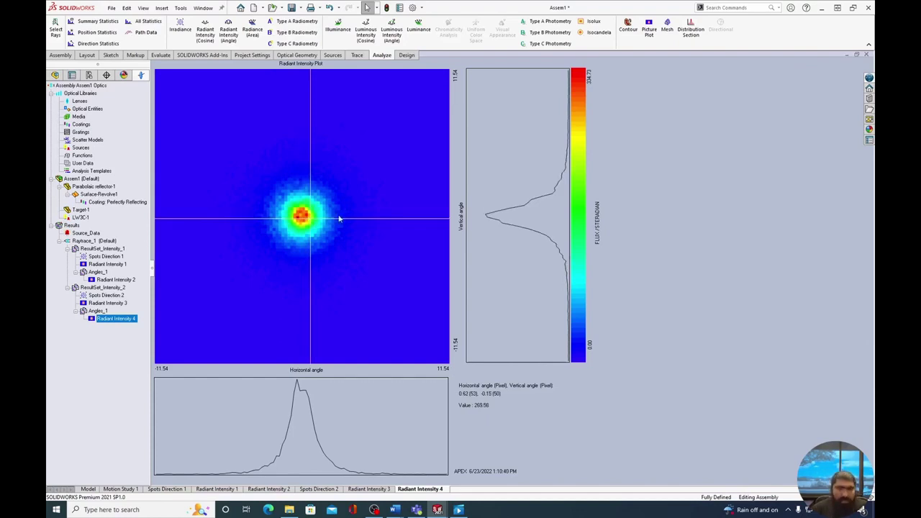
pyautogui.moveTo(311, 236)
pyautogui.mouseDown()
pyautogui.moveTo(291, 216)
pyautogui.moveTo(312, 219)
pyautogui.mouseUp()
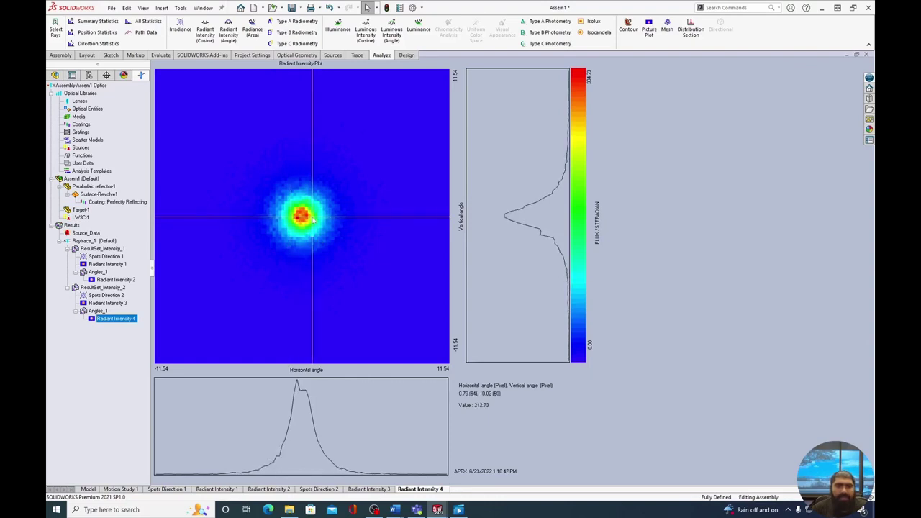